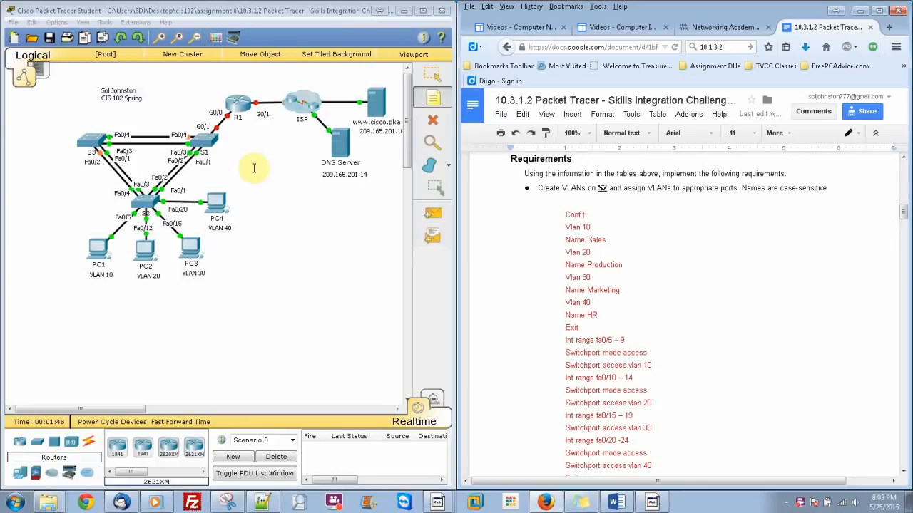
- Open switch S2's command line interface and enter global configuration mode with en and conf t
left_click(739, 265)
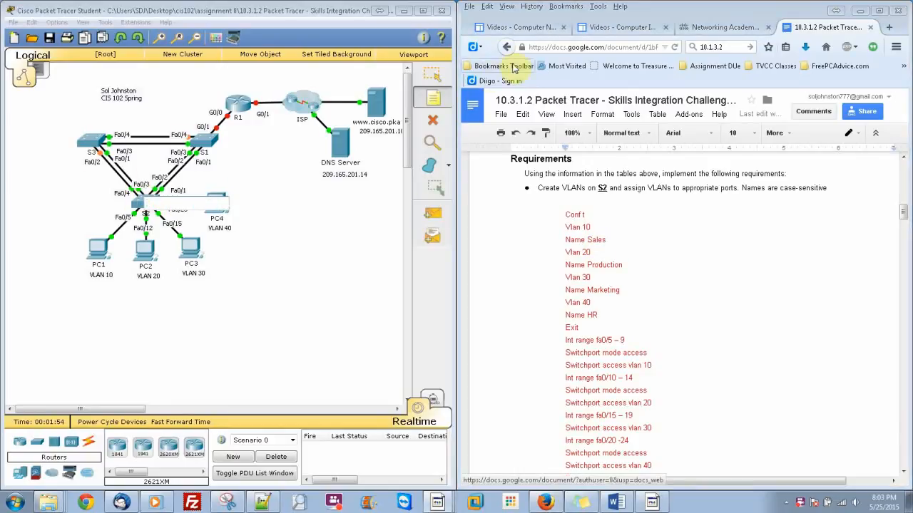
left_click(145, 202)
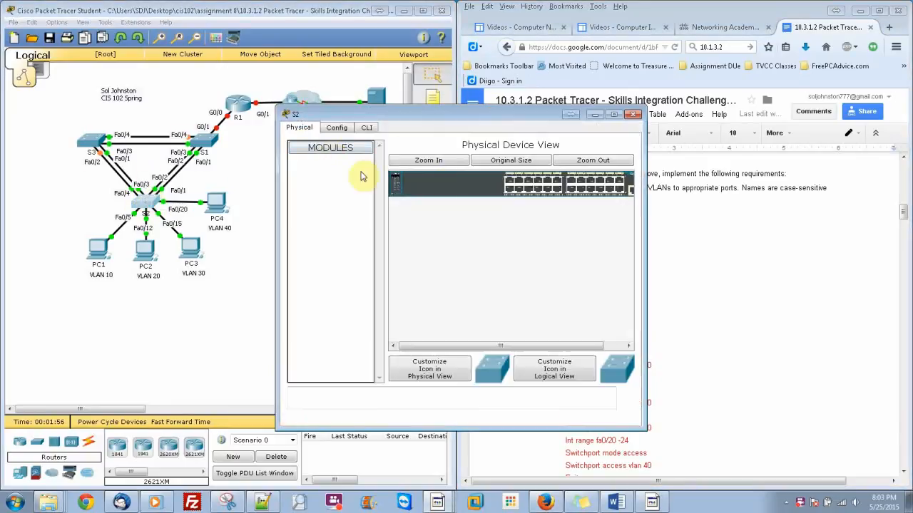
left_click(367, 127)
key("Return")
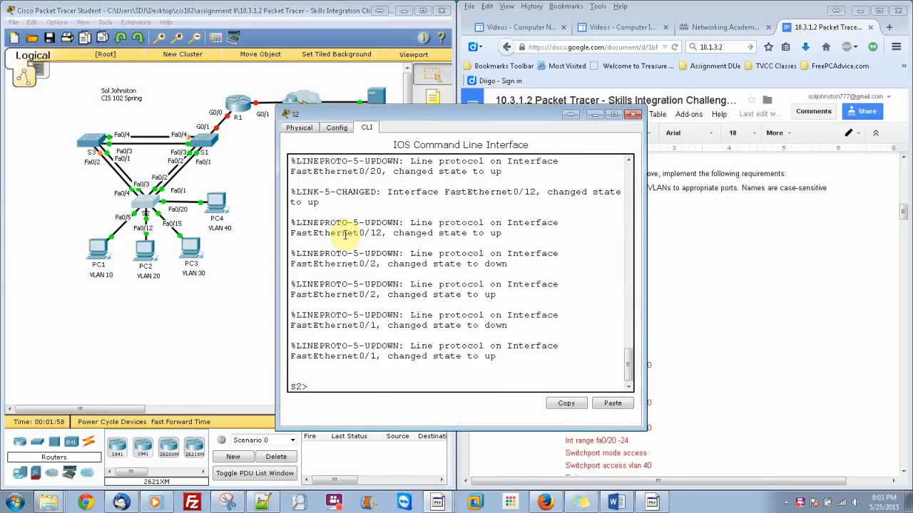
type("en")
key("Return")
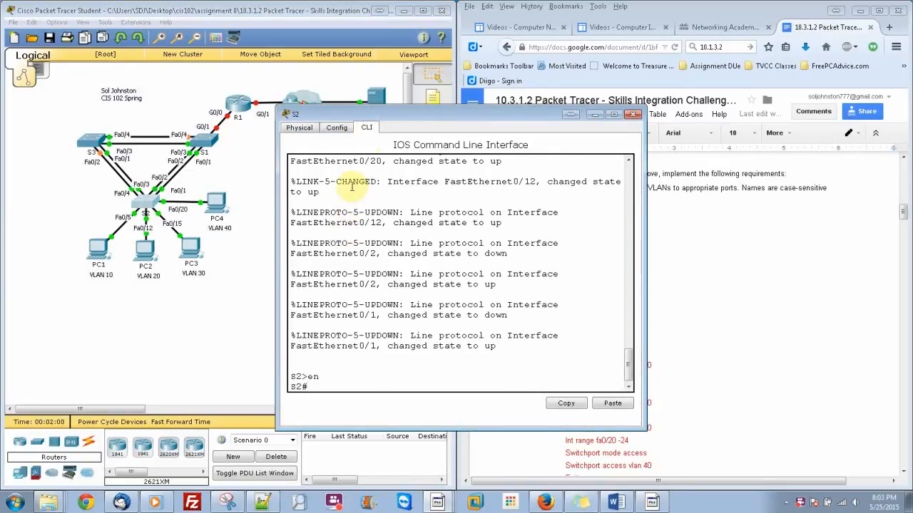
left_click_drag(392, 114, 151, 75)
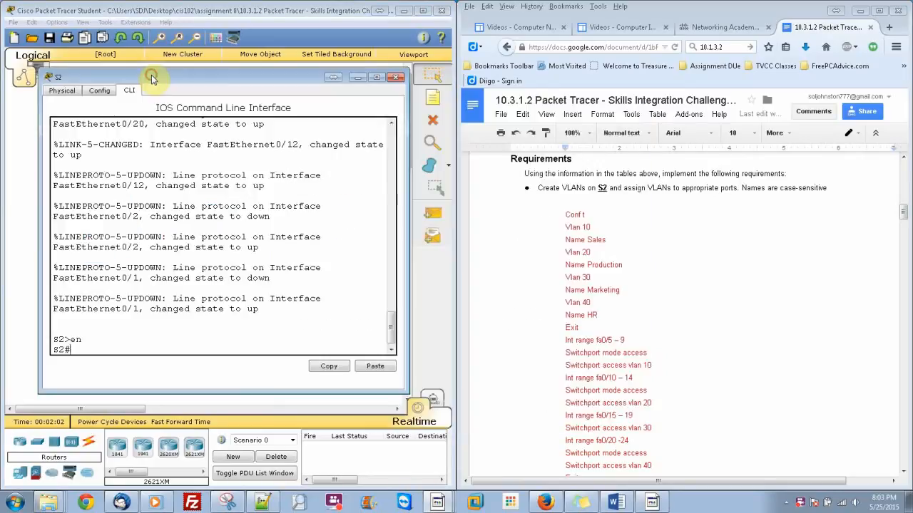
type("conf t")
key("Return")
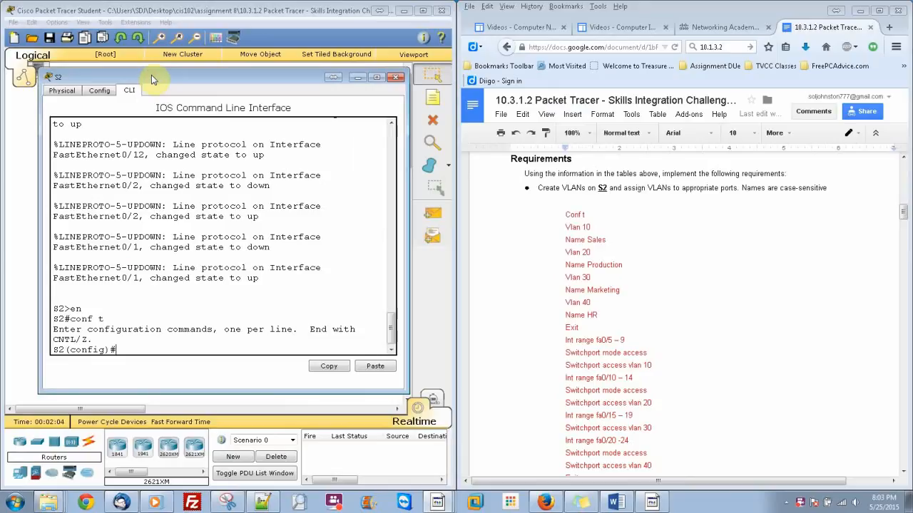
- Create VLAN 10 on S2 and name it Sales
type("vlan 10")
key("Return")
type("Na")
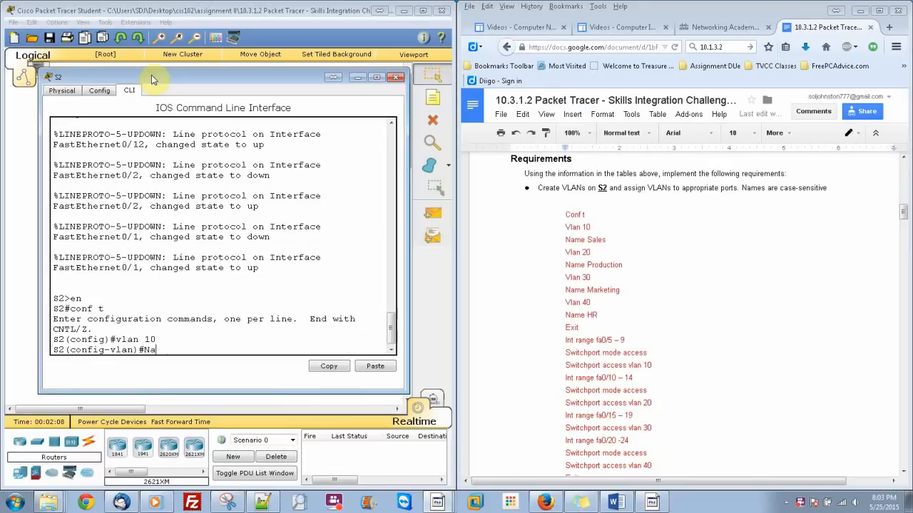
type("me Sales")
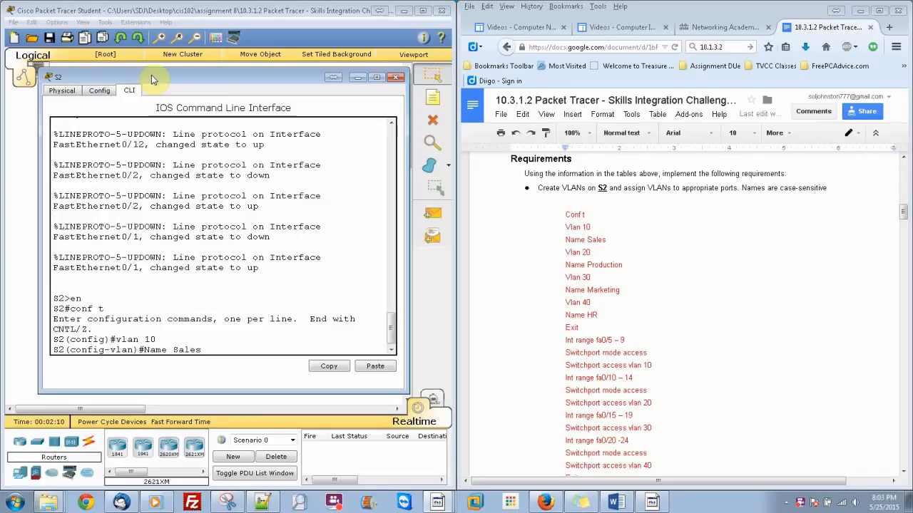
key("Return")
- Create VLAN 20 on S2 and name it Production
type("Vlan 20")
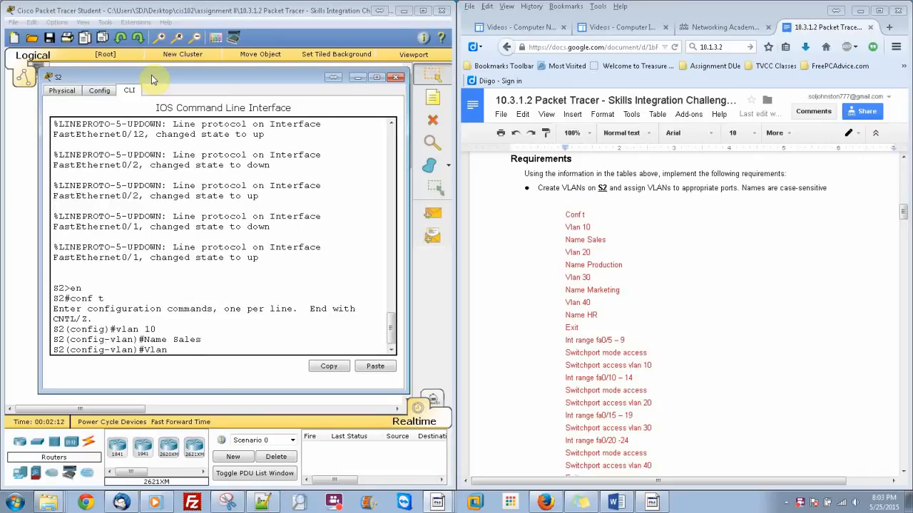
key("Return")
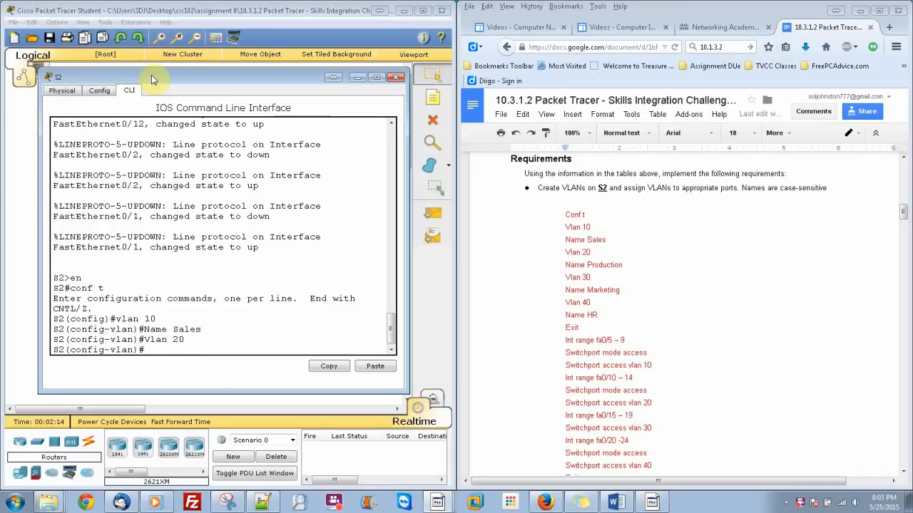
type("name Production")
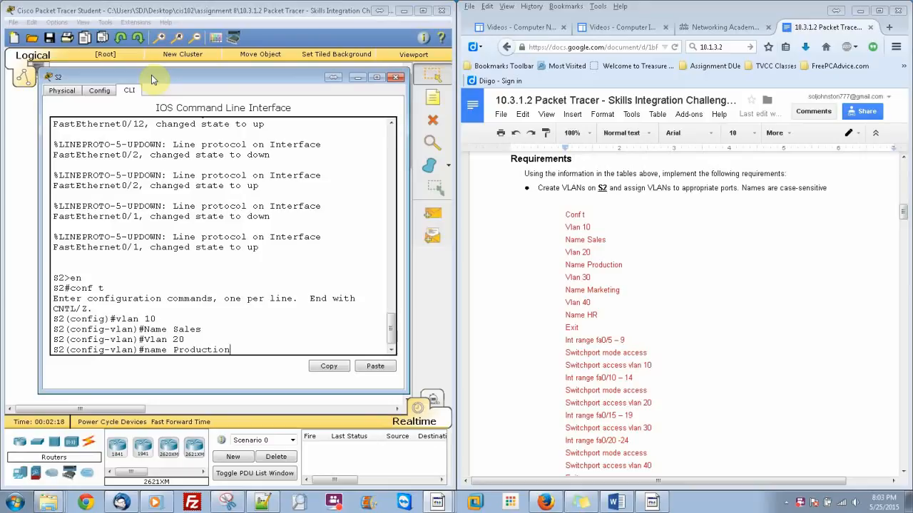
key("Return")
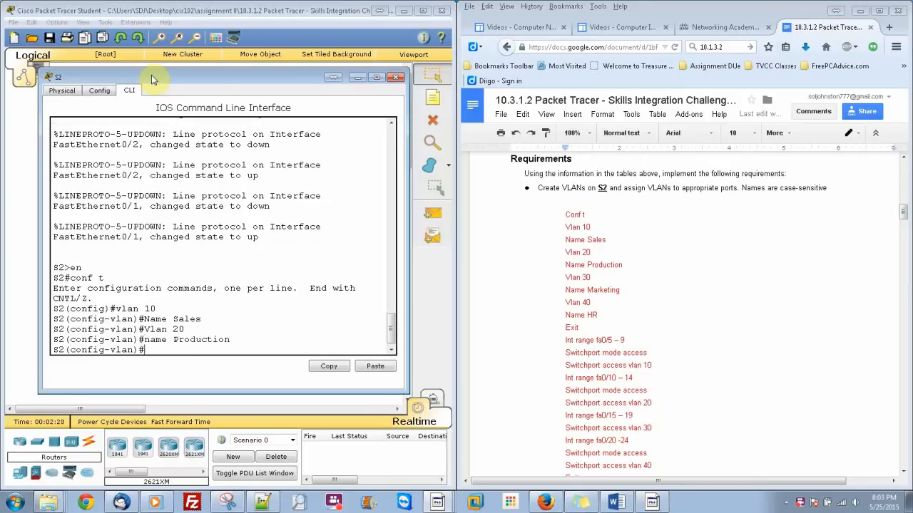
- Create VLAN 30 on S2 and name it Marketing
type("vlan 30")
key("Return")
type("name MArketing")
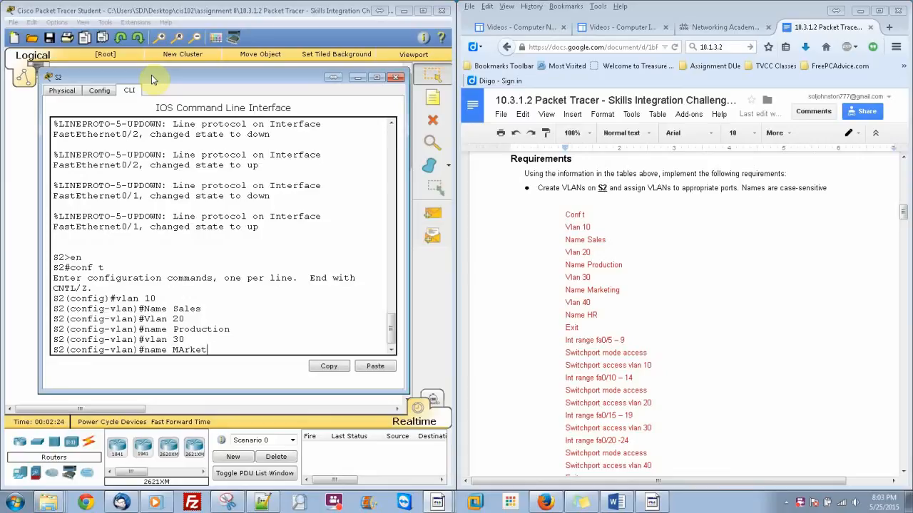
key("BackSpace")
key("BackSpace")
key("BackSpace")
key("BackSpace")
key("BackSpace")
key("BackSpace")
key("BackSpace")
key("BackSpace")
type("arketing")
key("Return")
- Create VLAN 40 on S2 and name it hr
type("lan)#lan")
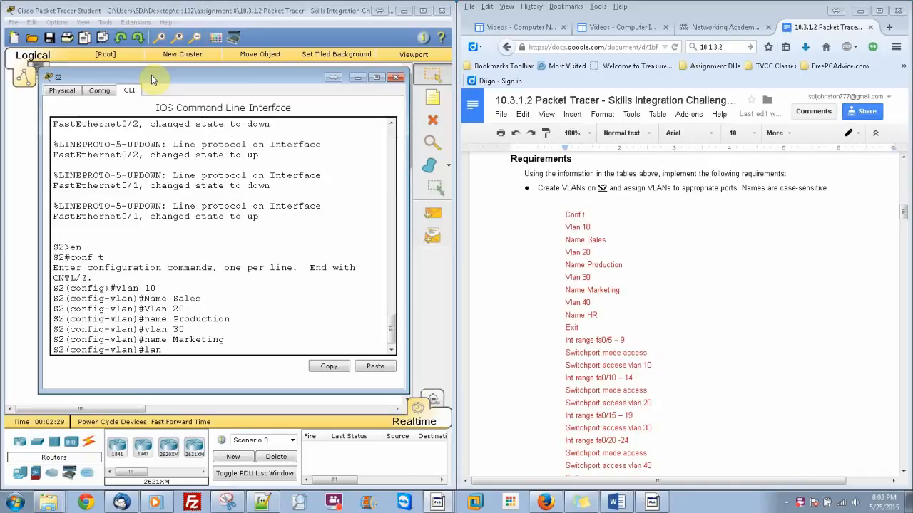
key("BackSpace")
key("BackSpace")
key("BackSpace")
type("vlan 40")
key("Return")
type("name hr")
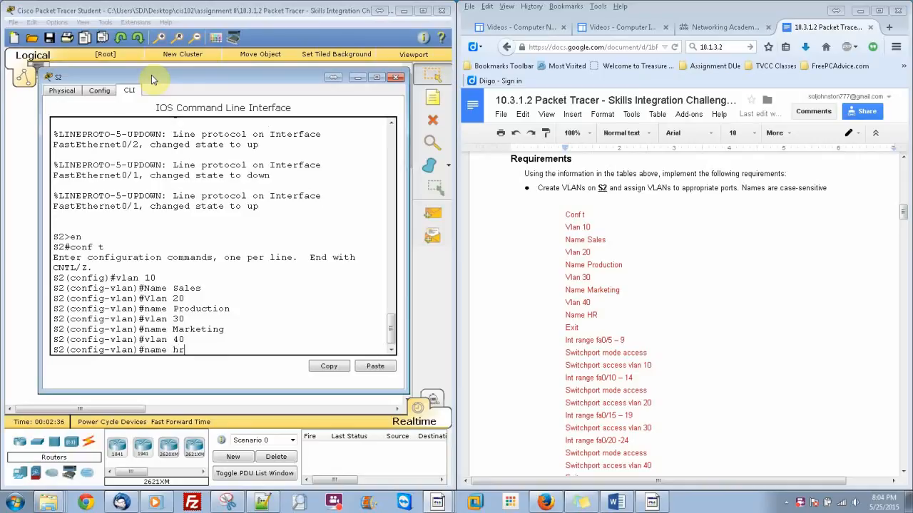
key("Return")
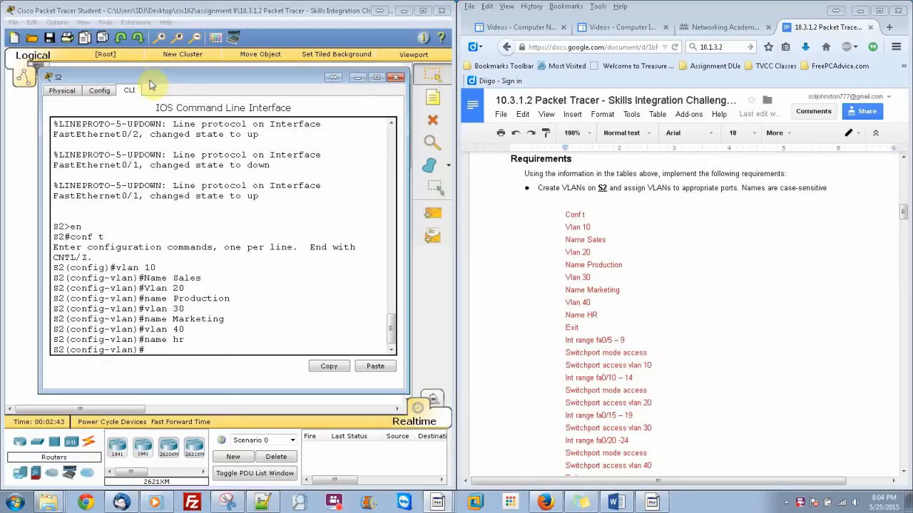
- Correct VLAN 40's name to uppercase HR and return to global configuration mode
type("no name")
key("Up")
type("no")
key("Return")
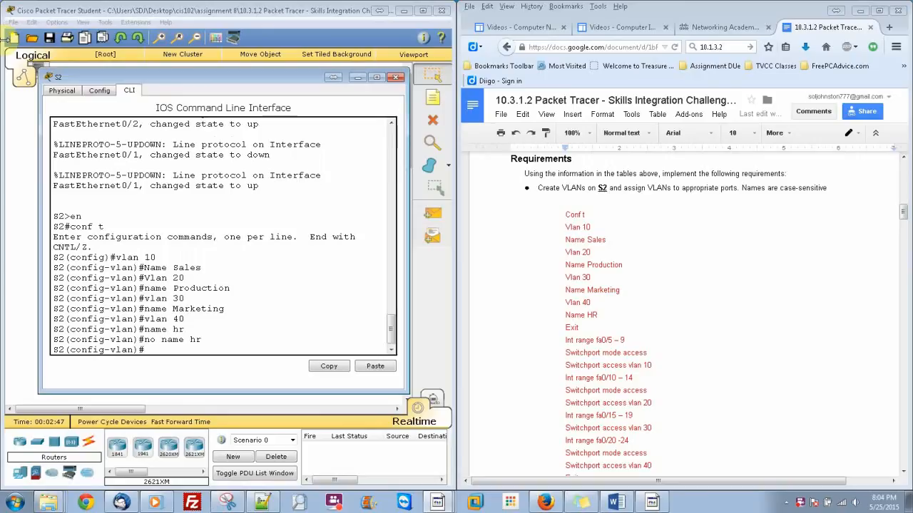
key("Up")
key("Up")
key("BackSpace")
key("BackSpace")
key("Return")
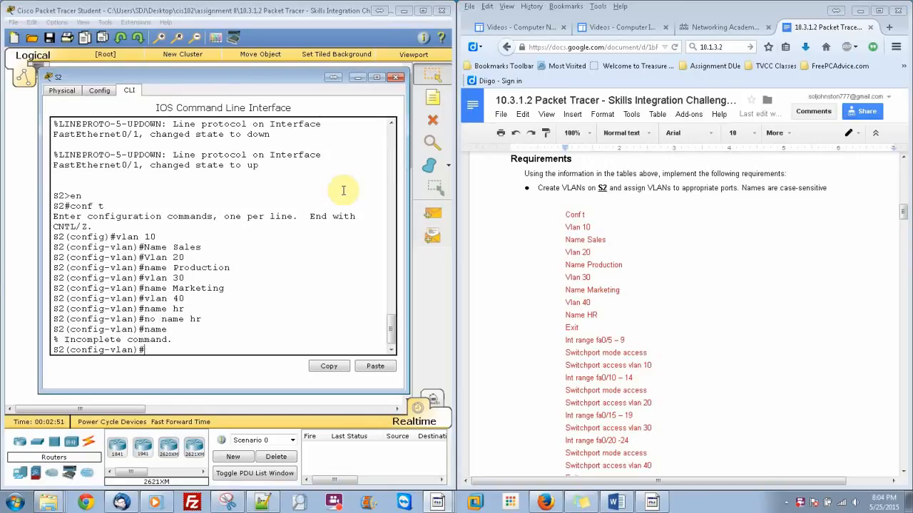
key("Up")
type("HR")
key("Return")
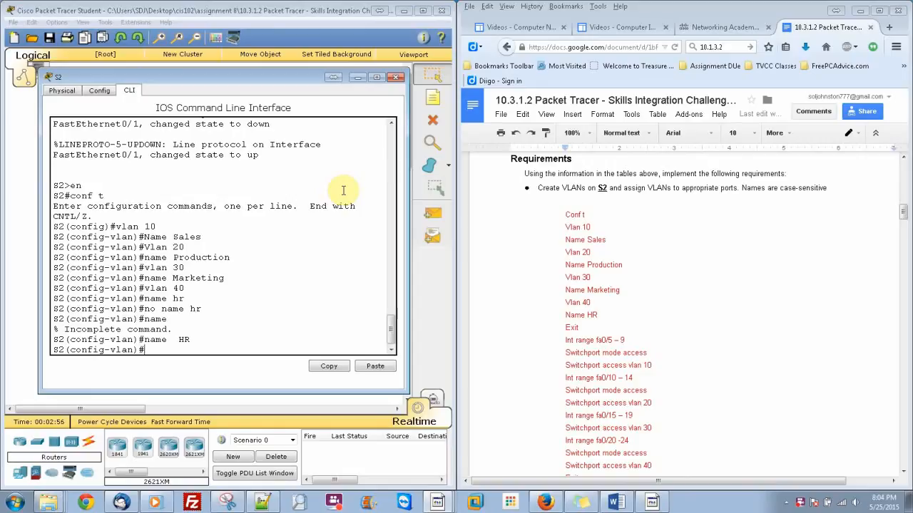
type("exit")
key("Return")
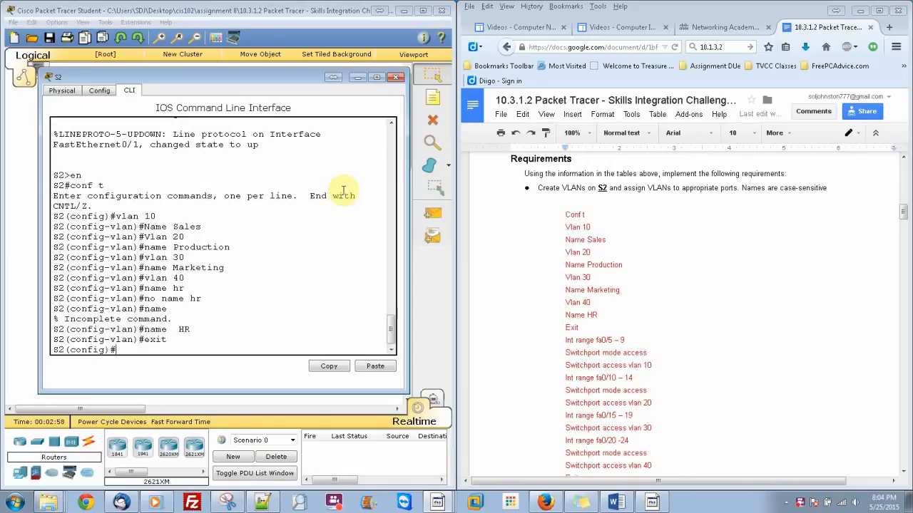
- Set S2's interface range f0/5-9 to switchport access mode
left_click(799, 292)
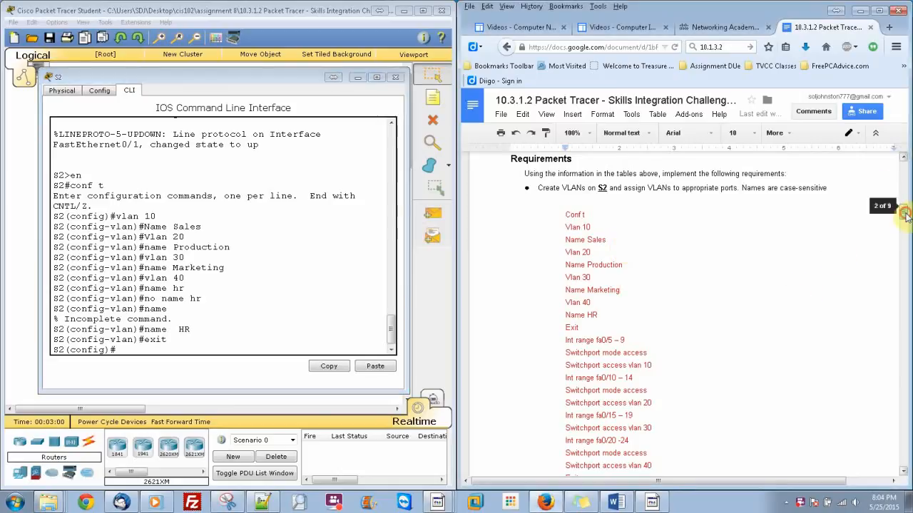
left_click_drag(905, 214, 906, 224)
left_click(229, 337)
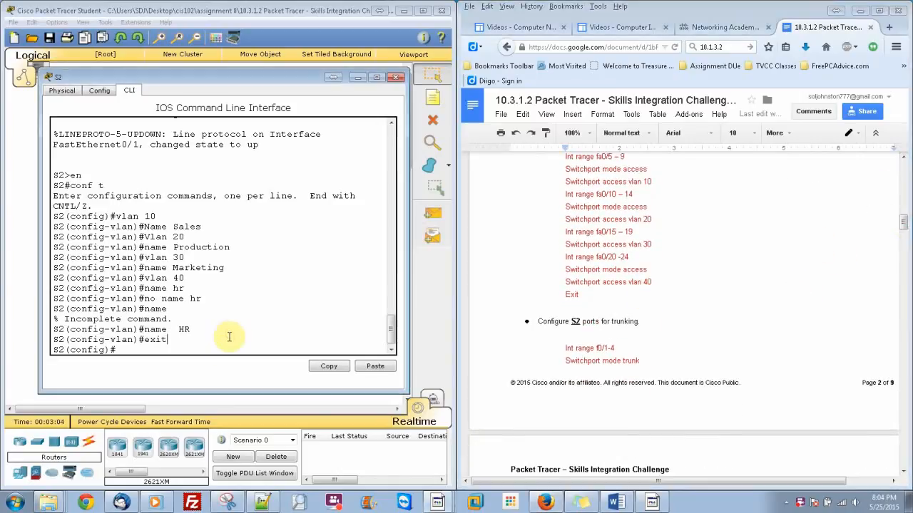
type("int ran")
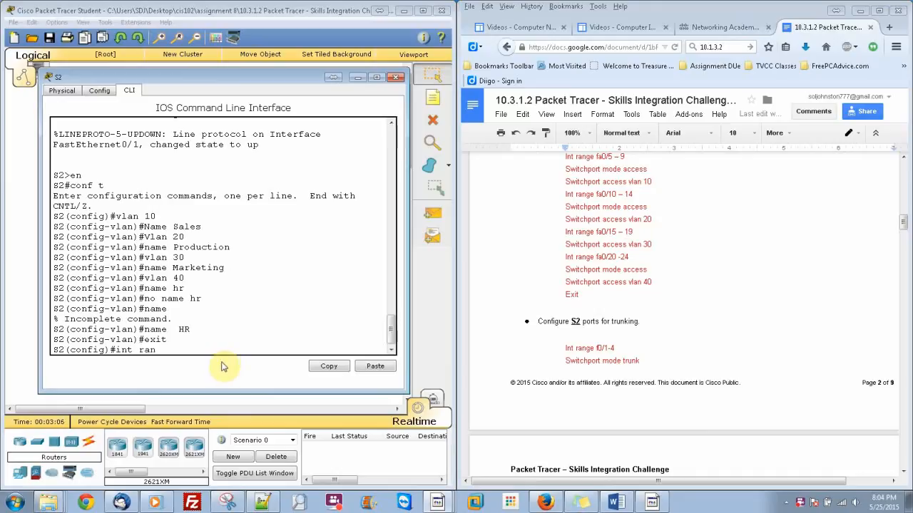
type("ge f0/5-9")
key("Return")
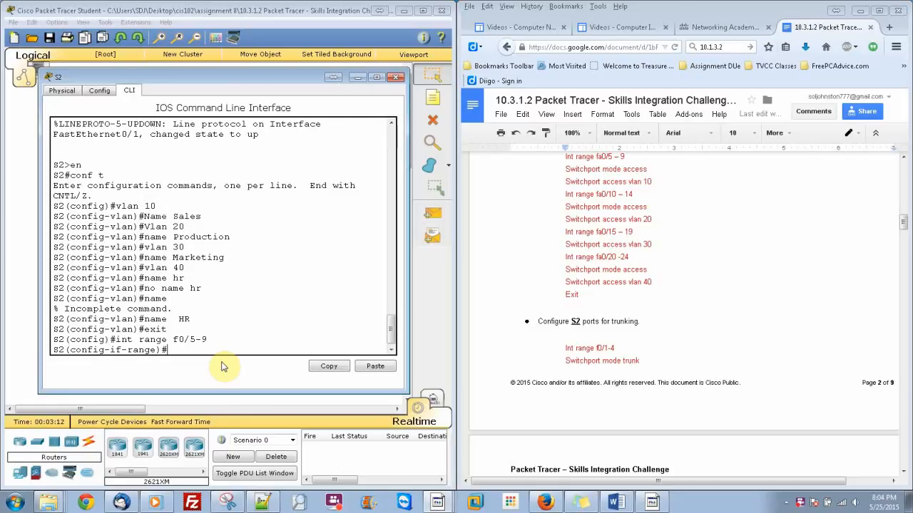
type("sw")
key("Tab")
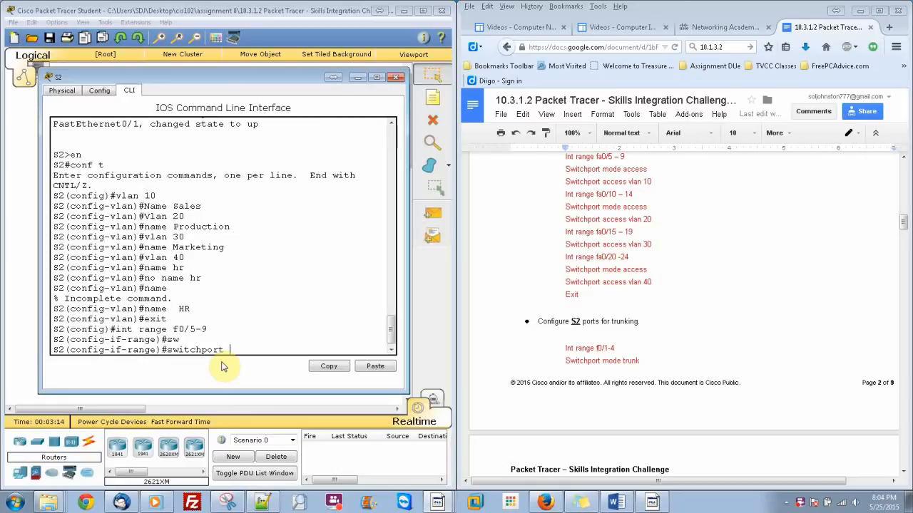
type("mod")
key("Tab")
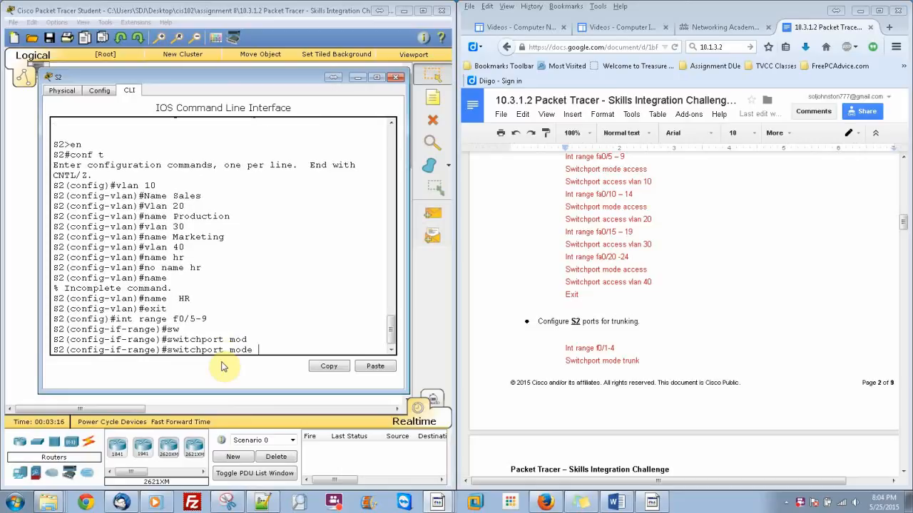
type("ac")
key("Tab")
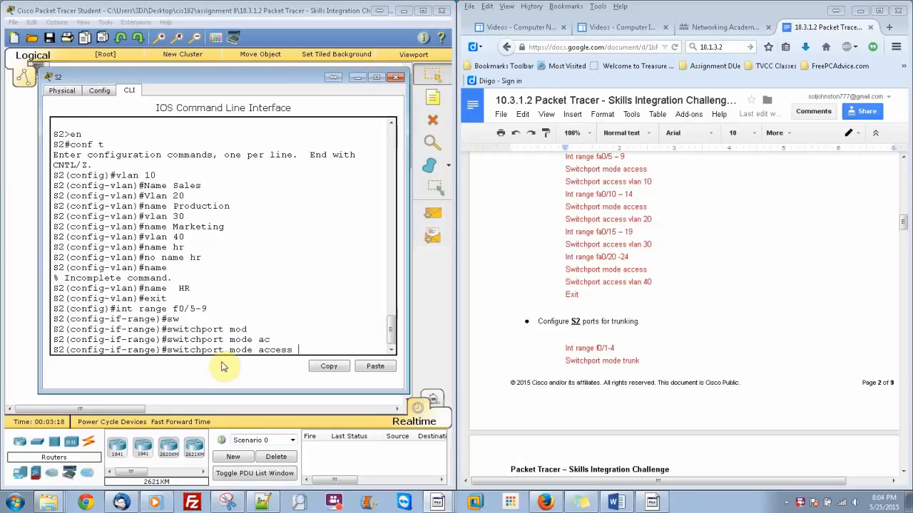
key("Return")
- Assign the selected ports f0/5-9 to access VLAN 10
type("sw")
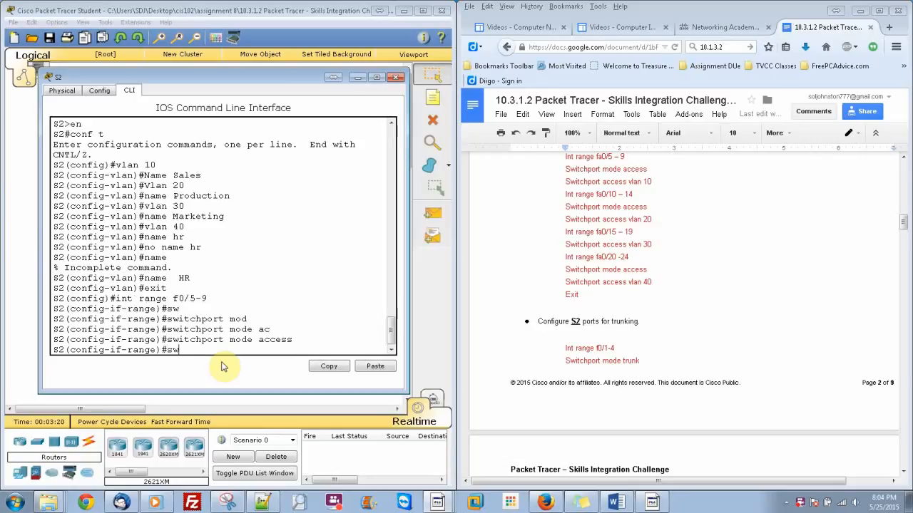
key("Tab")
type("a")
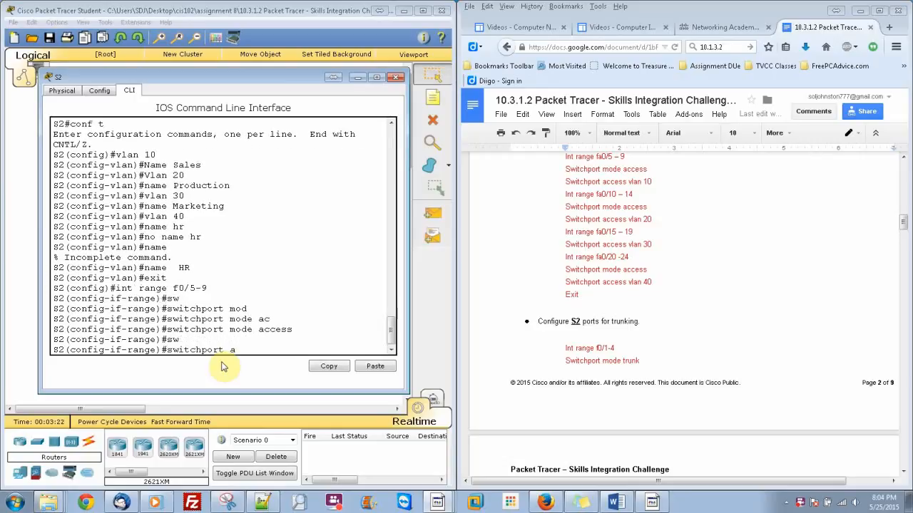
key("Tab")
type("vl")
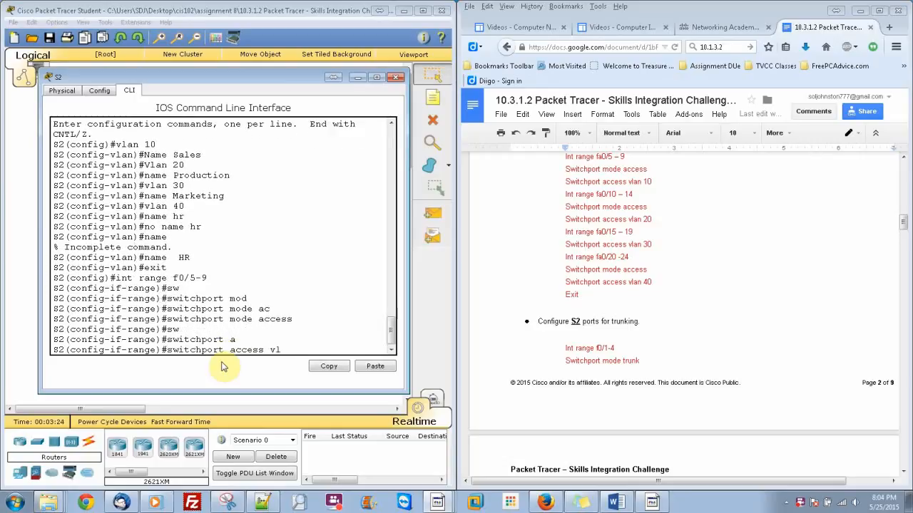
type("an 10")
key("Return")
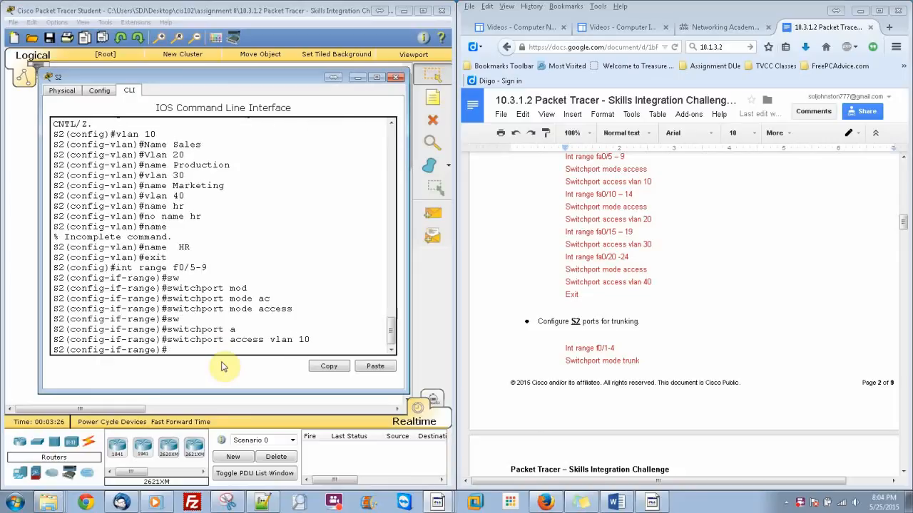
- Enter configuration for S2's interface range f0/10-14
type("int range")
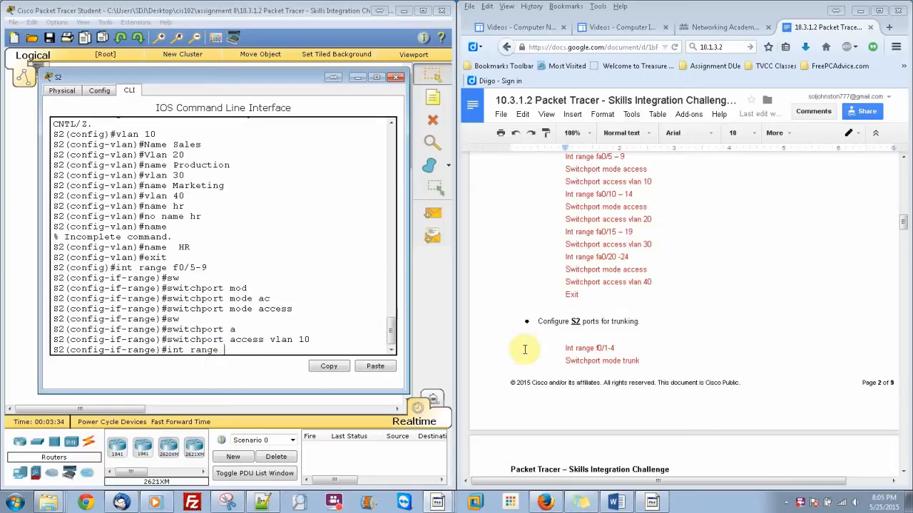
left_click(904, 226)
scroll(905, 229, "down", 1)
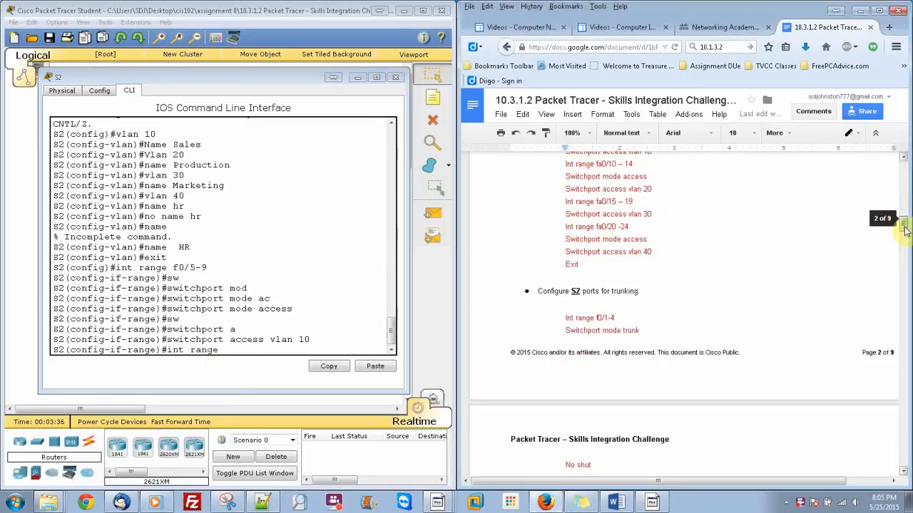
left_click(256, 350)
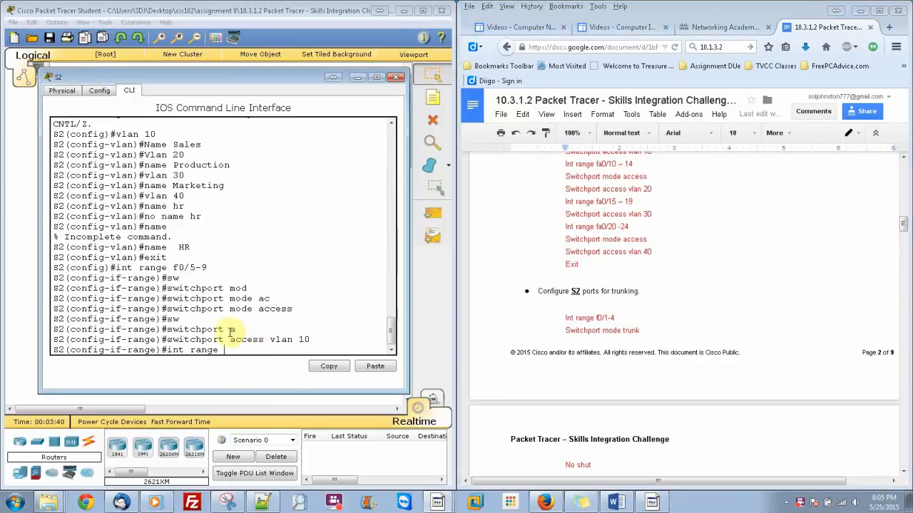
key("BackSpace")
type("0/10-14")
key("Return")
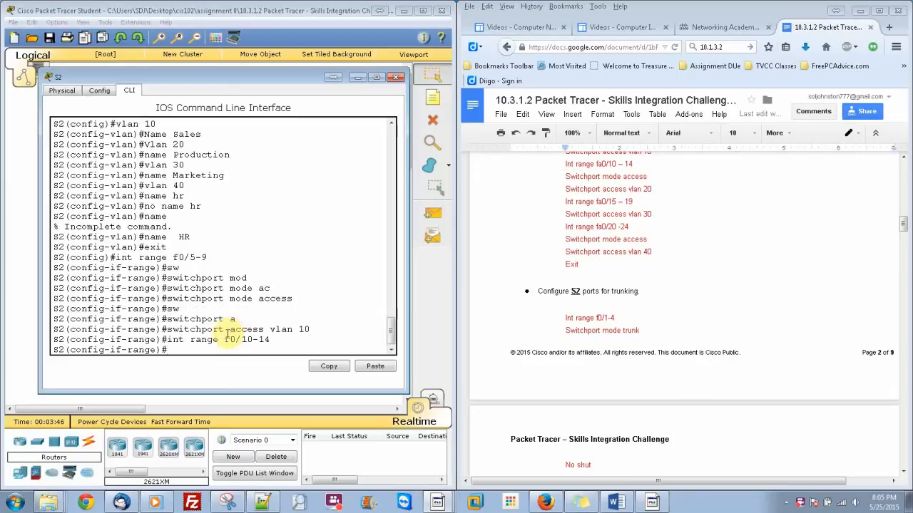
- Set the selected ports f0/10-14 to switchport access mode
type("sw")
key("Tab")
type("m")
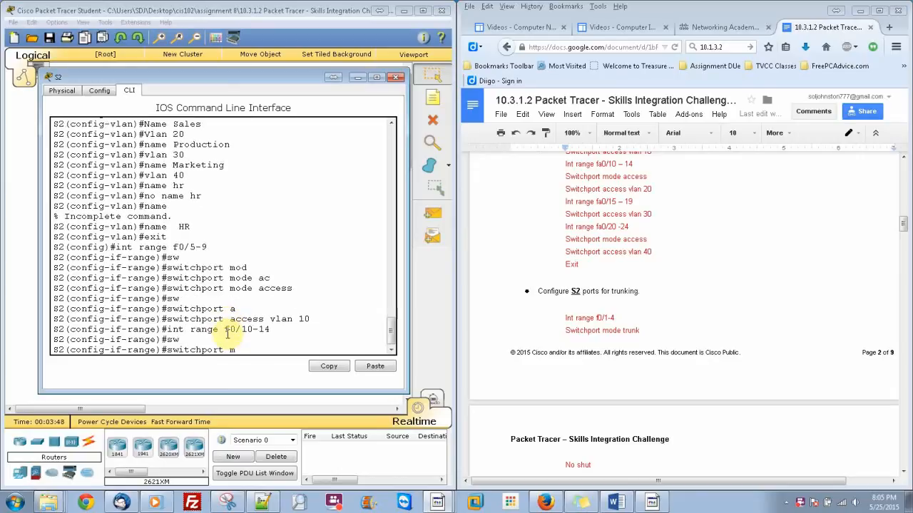
type("od")
key("Tab")
type("ac")
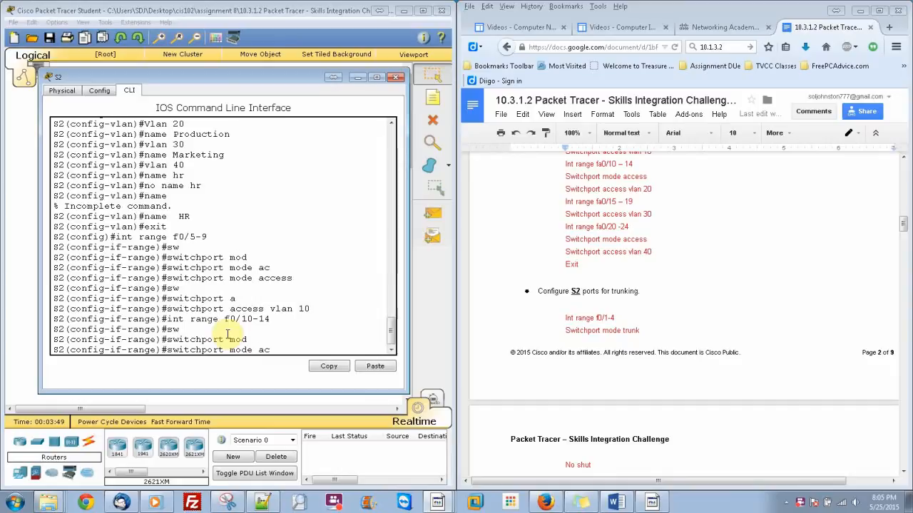
key("Tab")
key("Return")
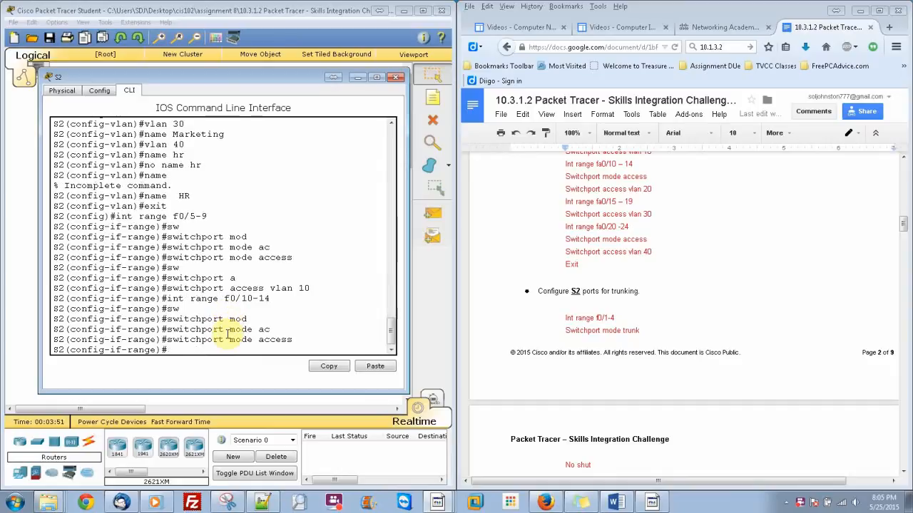
- Assign the selected ports f0/10-14 to access VLAN 20
type("sw")
key("Tab")
type("ac")
key("Tab")
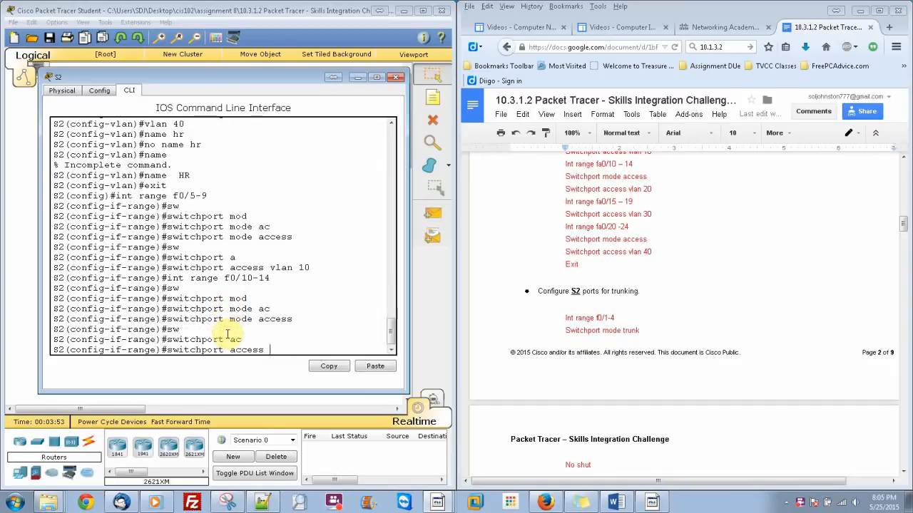
type("vlan 20")
key("Return")
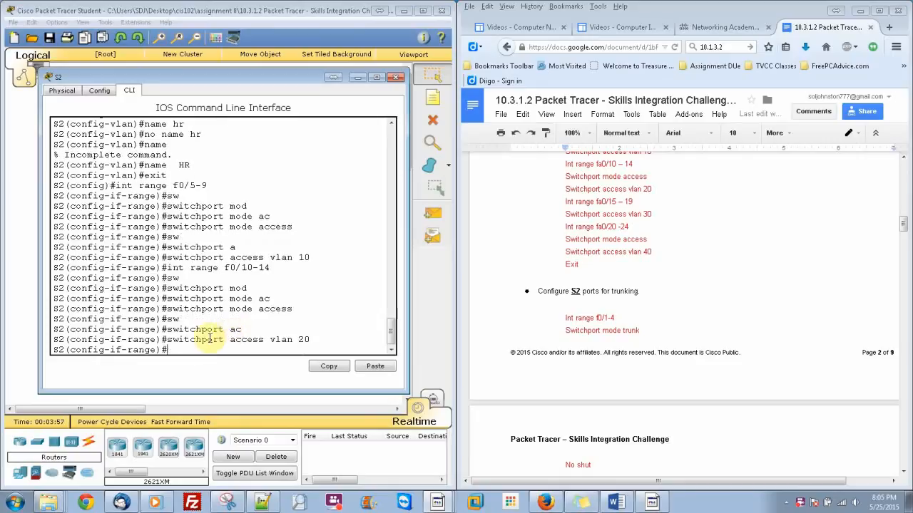
- Switch S2's configuration to the interface range f0/15-19
type("int ran")
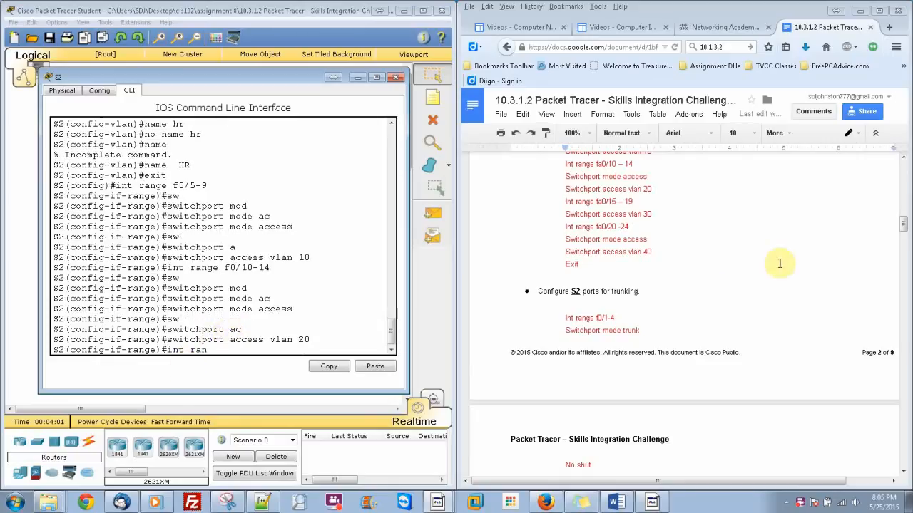
scroll(901, 224, "down", 1)
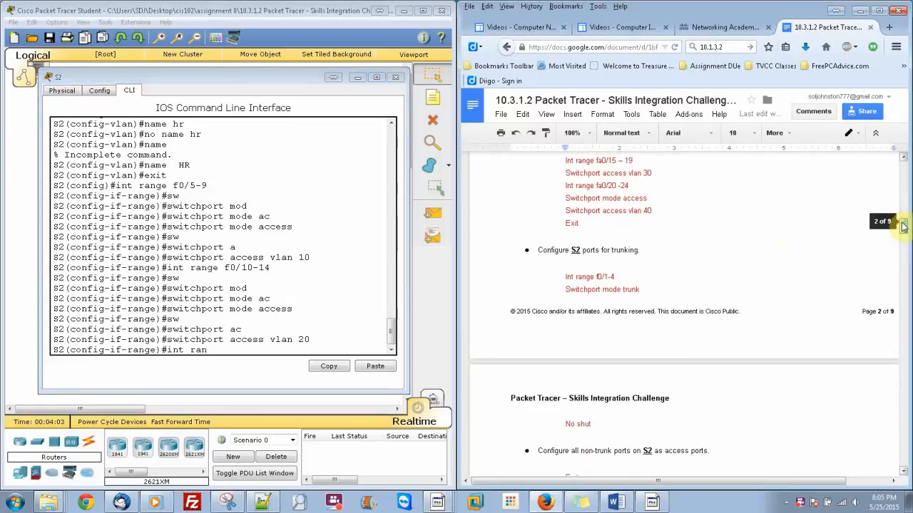
left_click(261, 352)
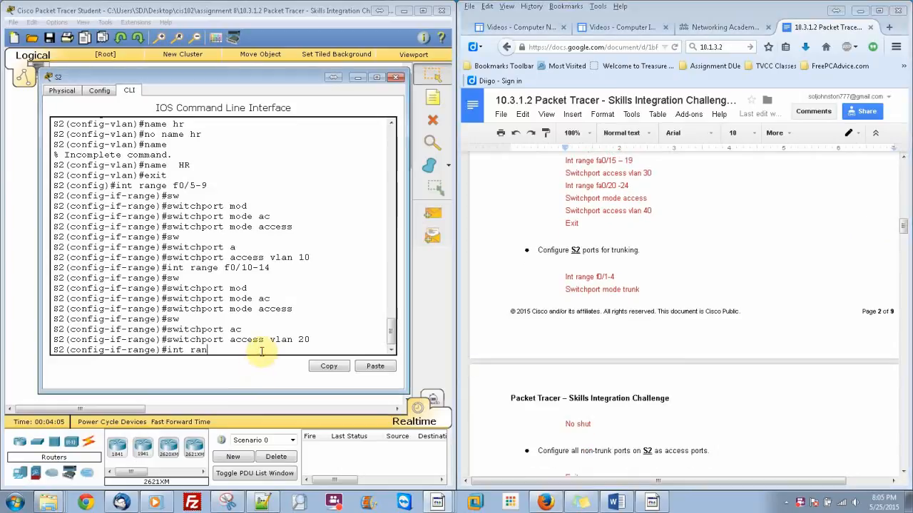
key("Tab")
type("ge ")
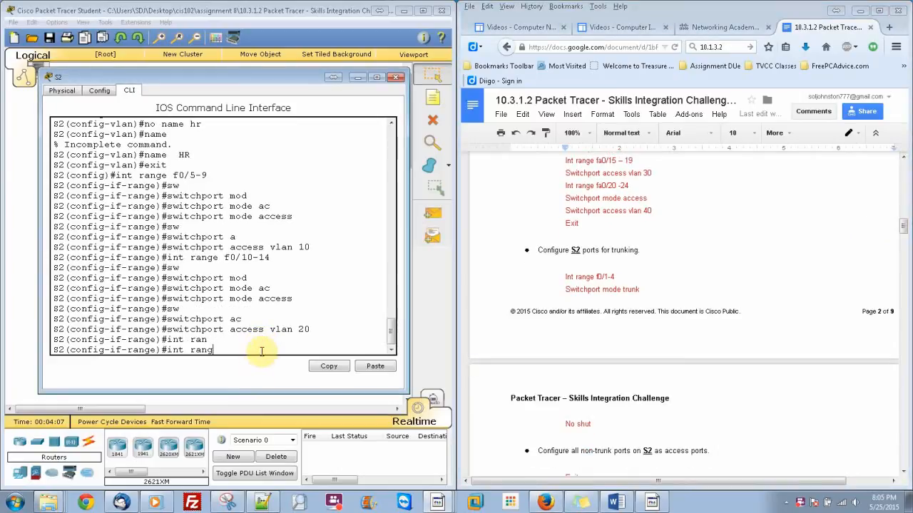
type("f0/20")
key("BackSpace")
key("BackSpace")
type("15")
type("-20")
key("Return")
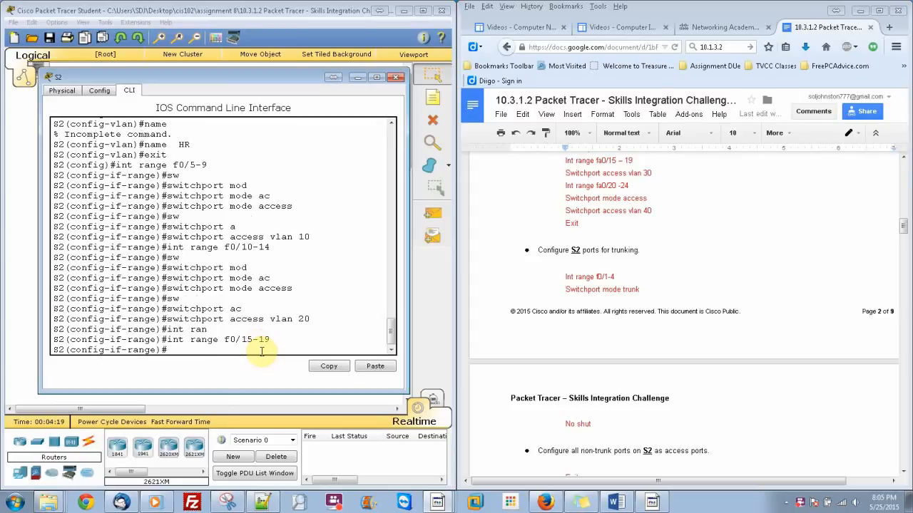
- Set the selected ports f0/15-19 to switchport access mode
type("sw")
key("Tab")
type("mo")
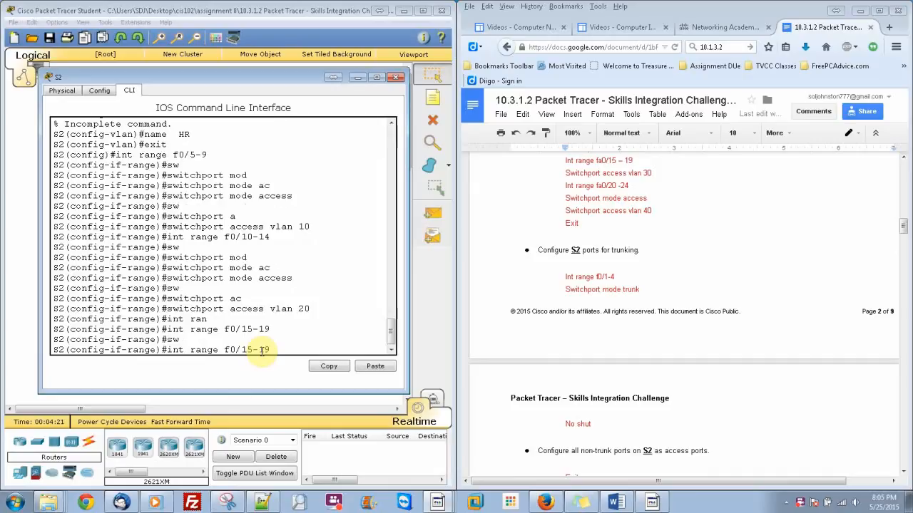
key("Tab")
type("ac")
key("Tab")
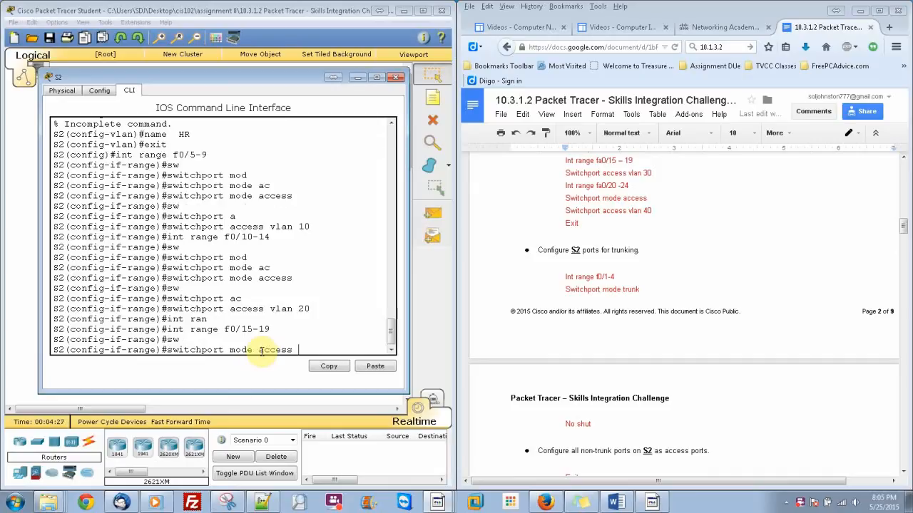
- Assign the selected ports f0/15-19 to access VLAN 30
key("Up")
key("Up")
key("BackSpace")
key("BackSpace")
type("30")
key("Return")
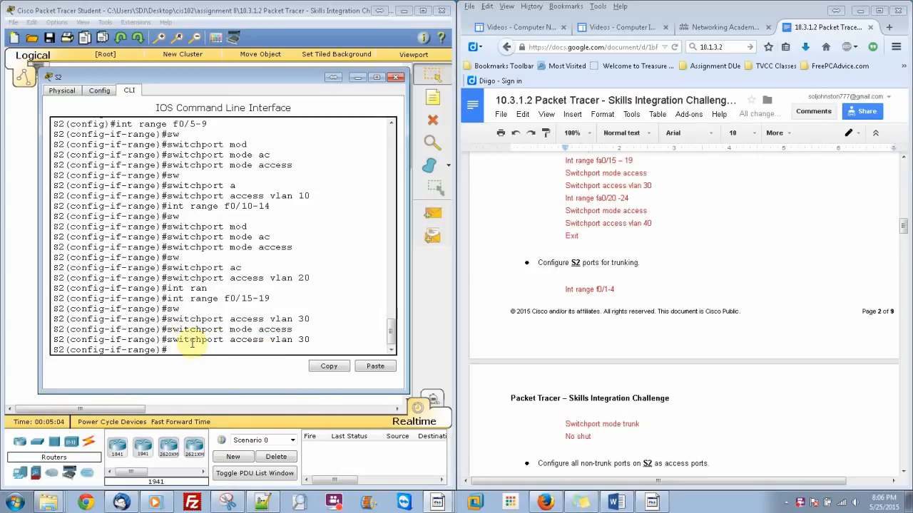
- Switch S2's configuration to the interface range f0/20-24
left_click(296, 355)
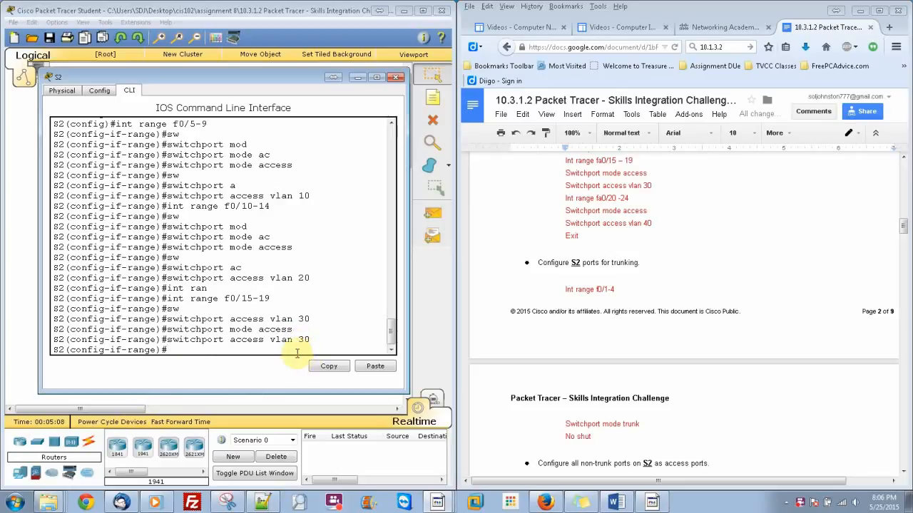
left_click(297, 353)
type("int range")
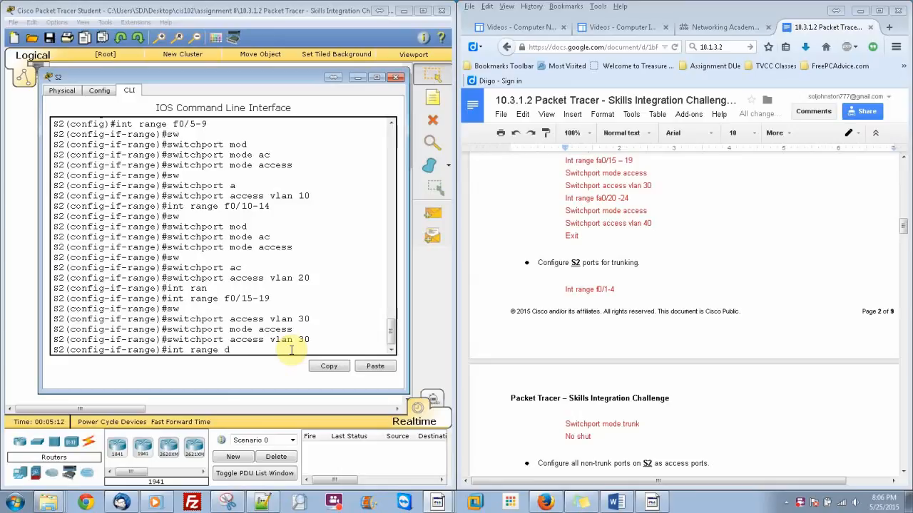
type(" d")
type("0/20-24")
key("Left")
key("Left")
key("Left")
key("Left")
key("Left")
key("Left")
key("Left")
key("BackSpace")
type("f")
key("Return")
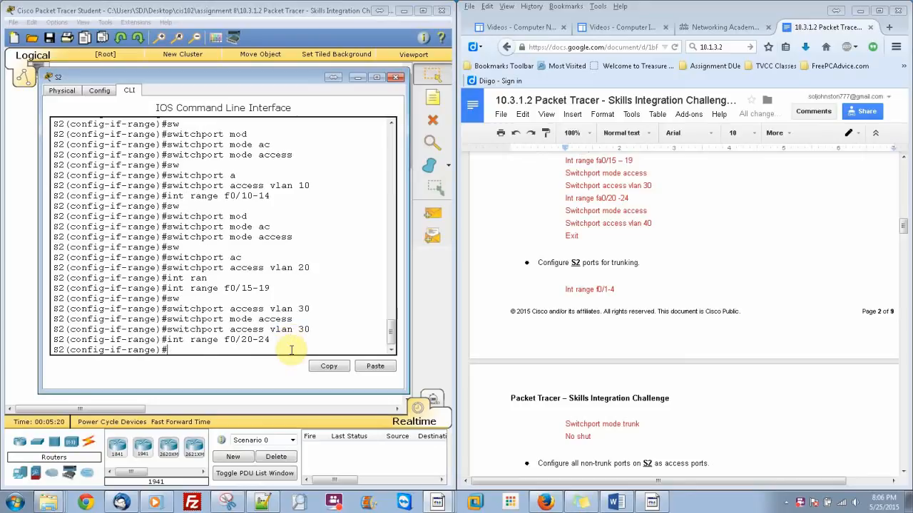
- Set the selected ports f0/20-24 to switchport access mode
type("sw")
key("Tab")
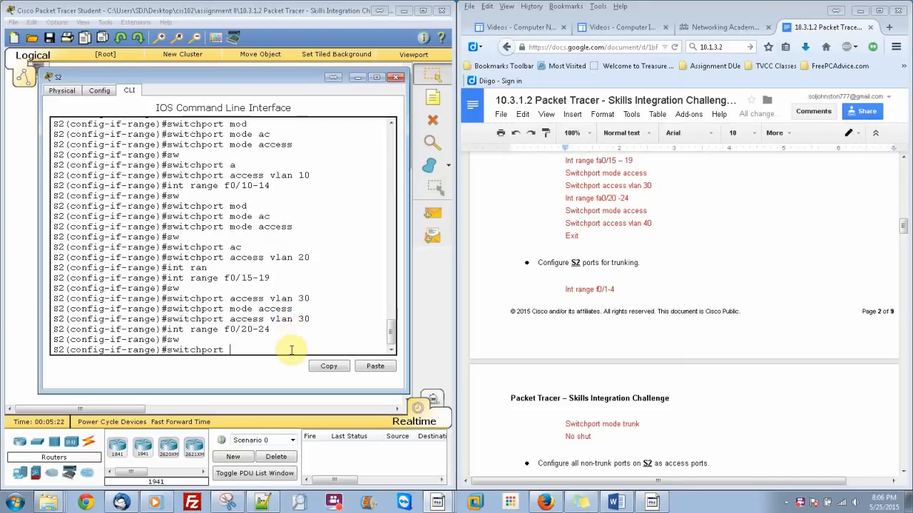
type("mode ac")
key("Tab")
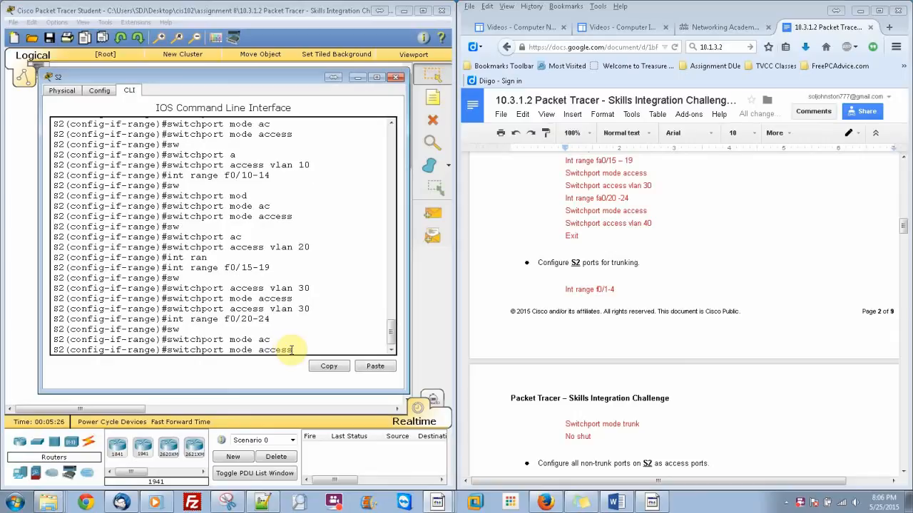
key("Return")
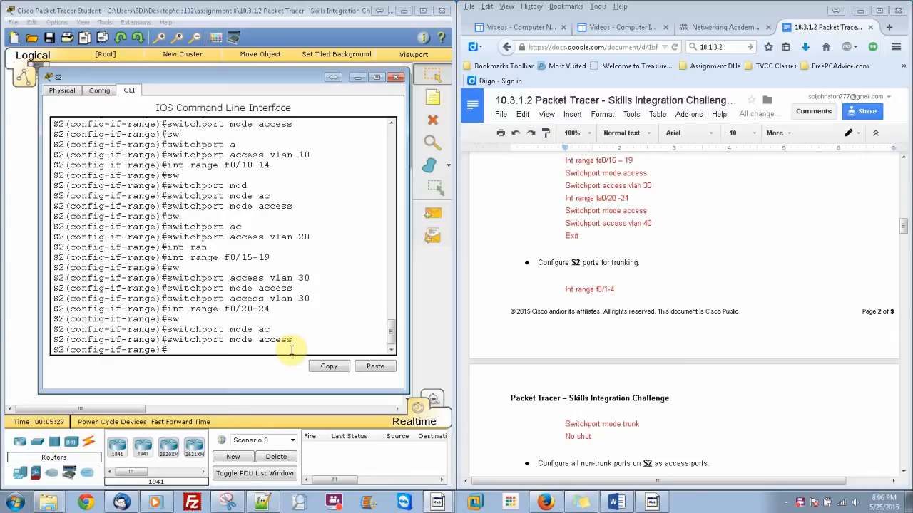
- Assign the selected ports f0/20-24 to access VLAN 40 and return to global configuration mode
key("Up")
key("Up")
key("Up")
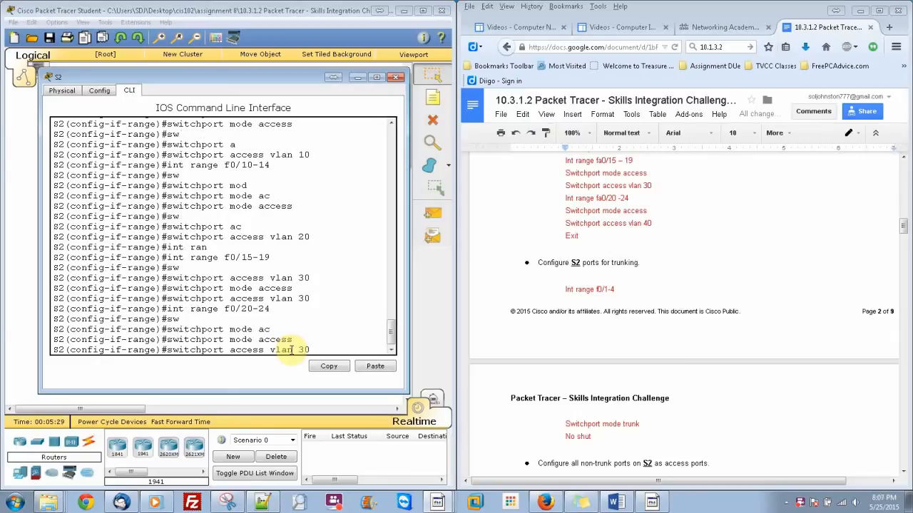
key("BackSpace")
key("BackSpace")
type("40")
key("Return")
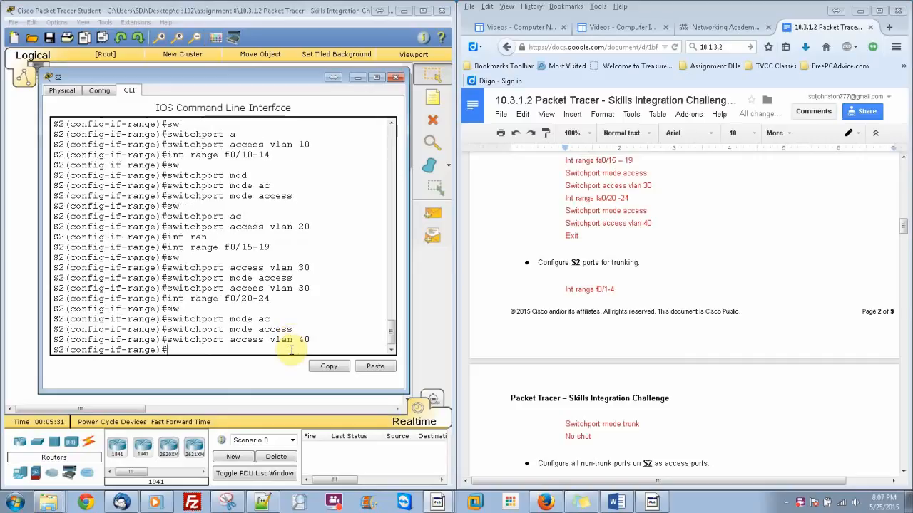
type("exit")
key("Return")
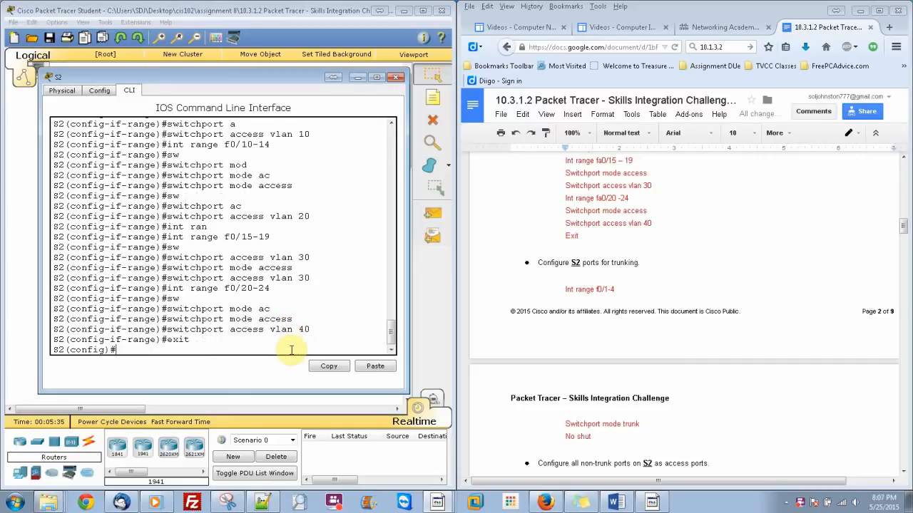
- Set S2's interface range f0/1-4 to switchport trunk mode
type("int rang")
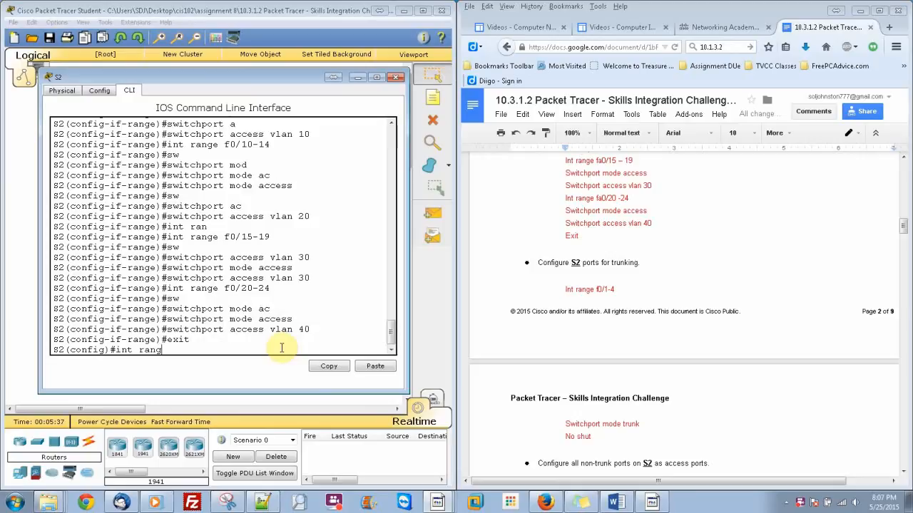
type("e f0/1-4")
key("Return")
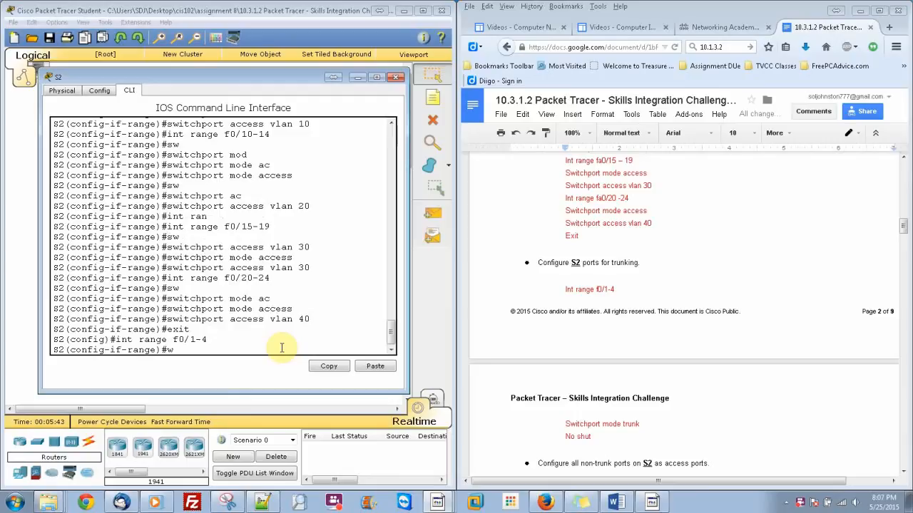
type("sw")
key("Tab")
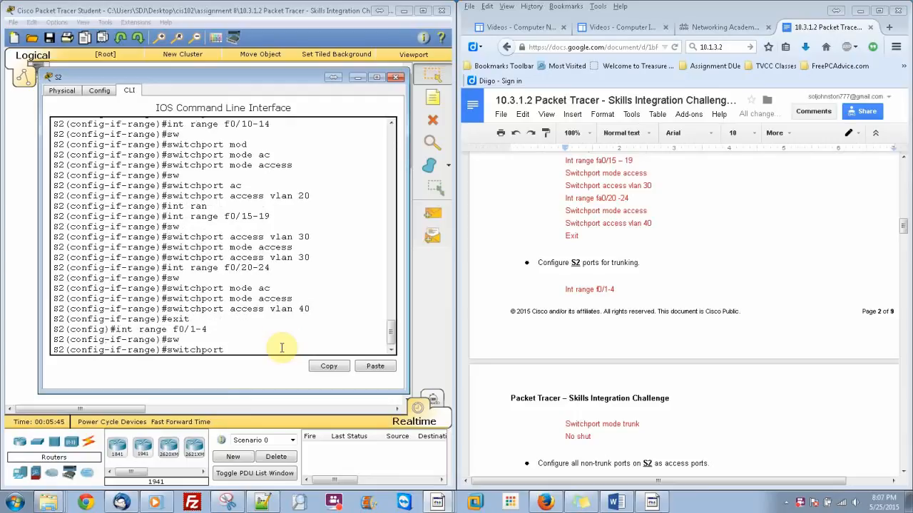
type("mo")
key("Tab")
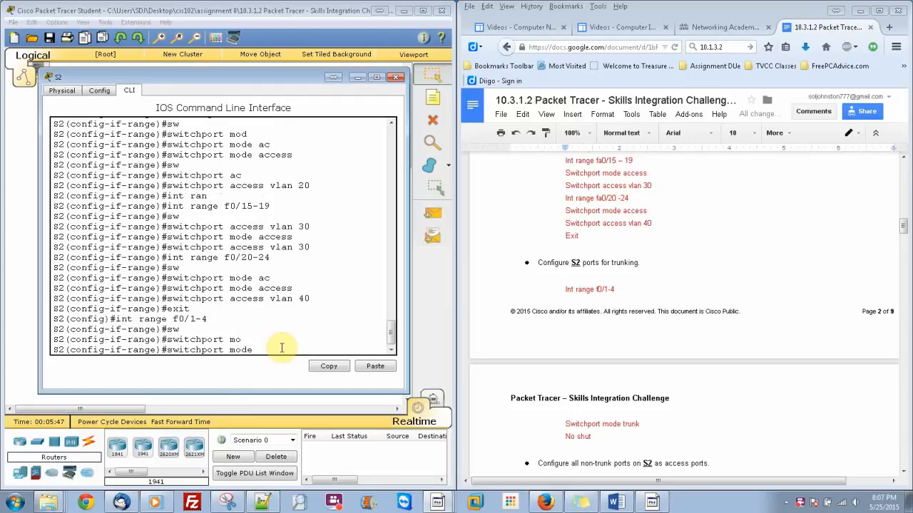
type("tr")
key("Tab")
key("Return")
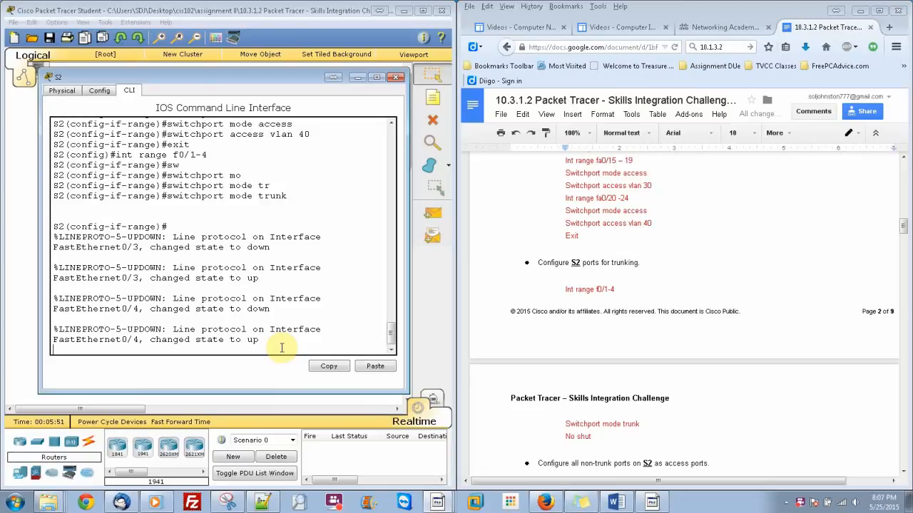
- Enable the selected trunk ports f0/1-4 with no shut
key("Return")
type("no shut")
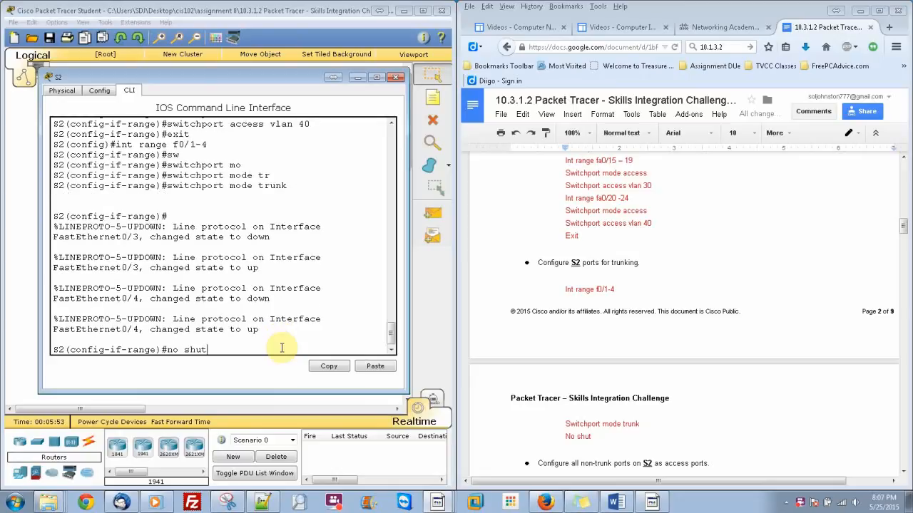
key("Return")
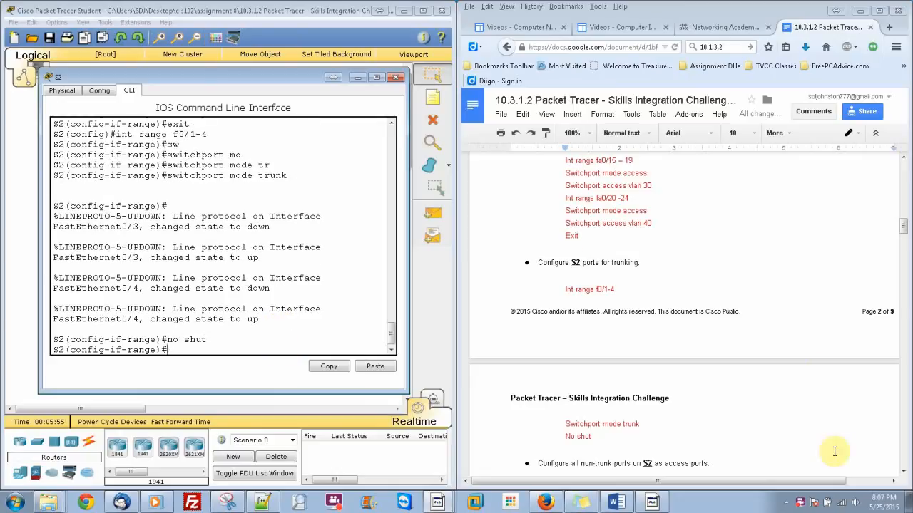
- Enable S2's interface range f0/5 - 24 with no shut and return to global configuration mode
left_click_drag(904, 227, 908, 247)
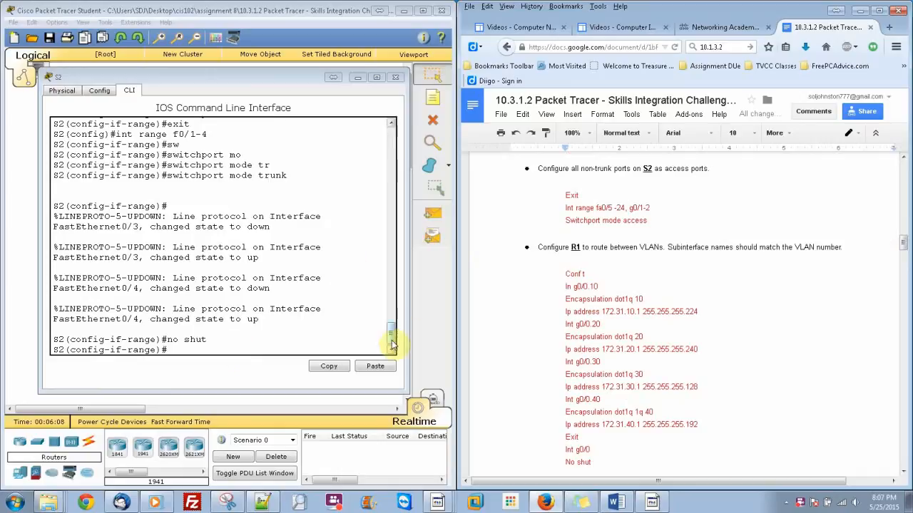
mouse_move(392, 341)
left_mouse_down()
mouse_move(392, 301)
mouse_move(393, 340)
left_mouse_up()
type("in")
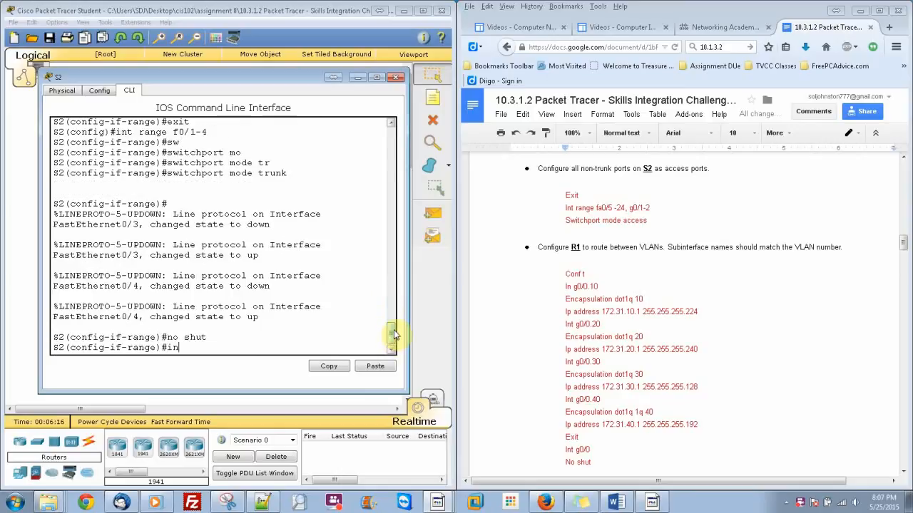
type("t range f")
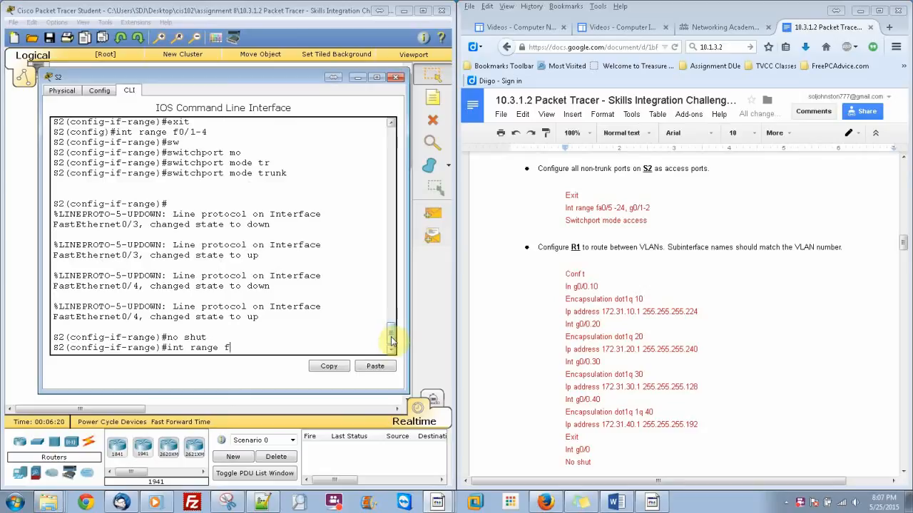
type("0/5 - 24")
key("Return")
type("n")
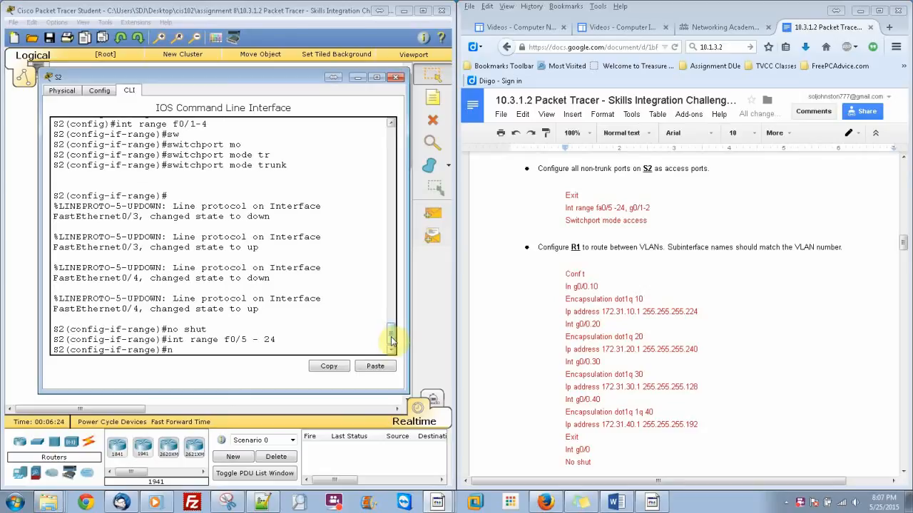
type("o shut")
key("Return")
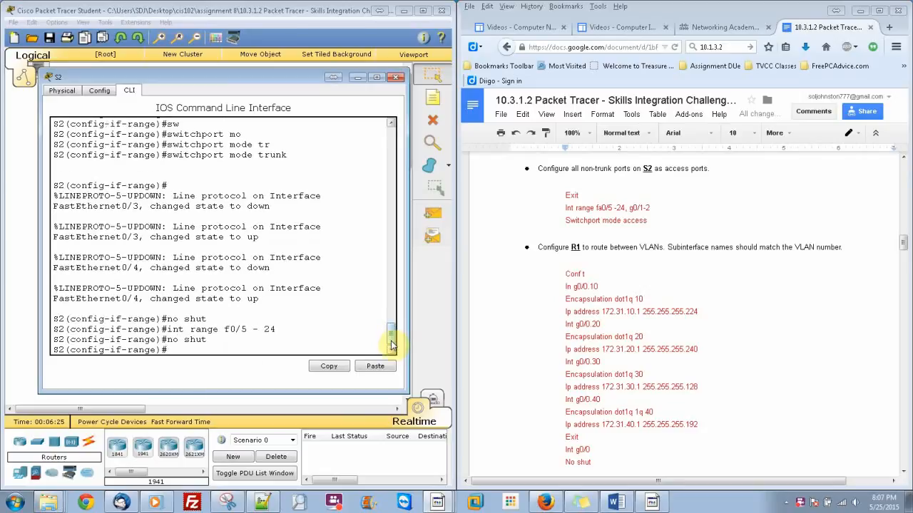
type("exit")
key("Return")
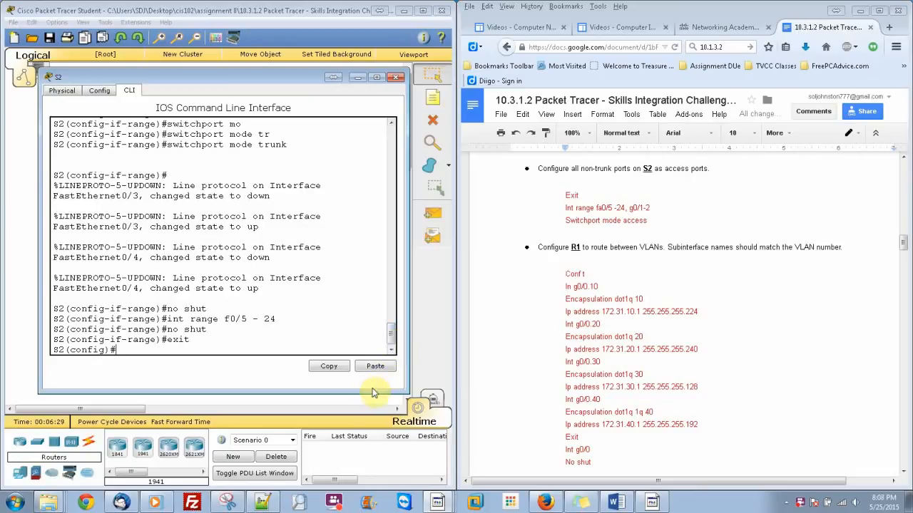
- Set S2's non-trunk interface range f0/5-24, g0/1-2 to switchport access mode
type("int ")
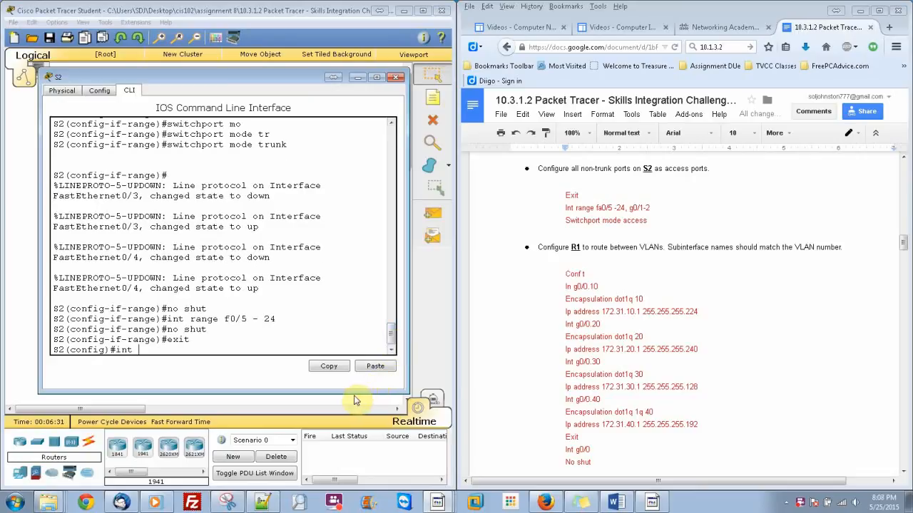
type("ra")
key("Tab")
type("f")
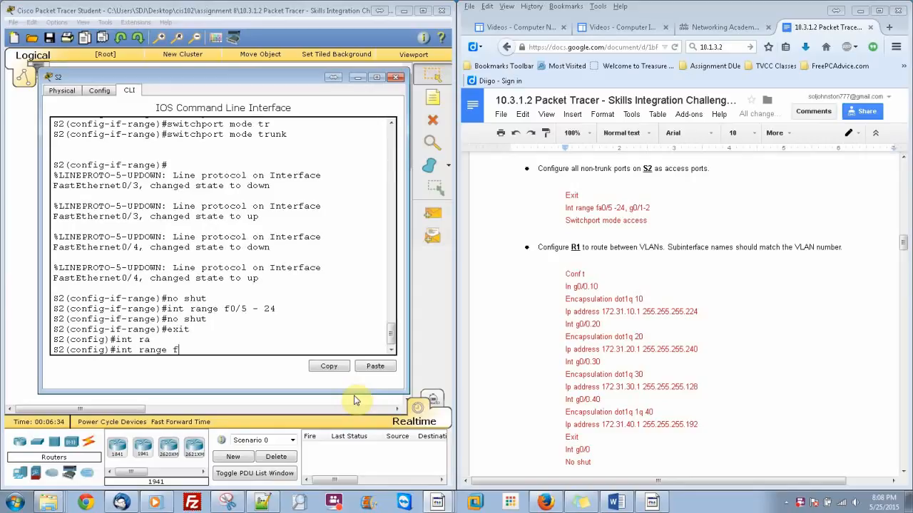
type("0/5-24, g0/1-2")
key("Return")
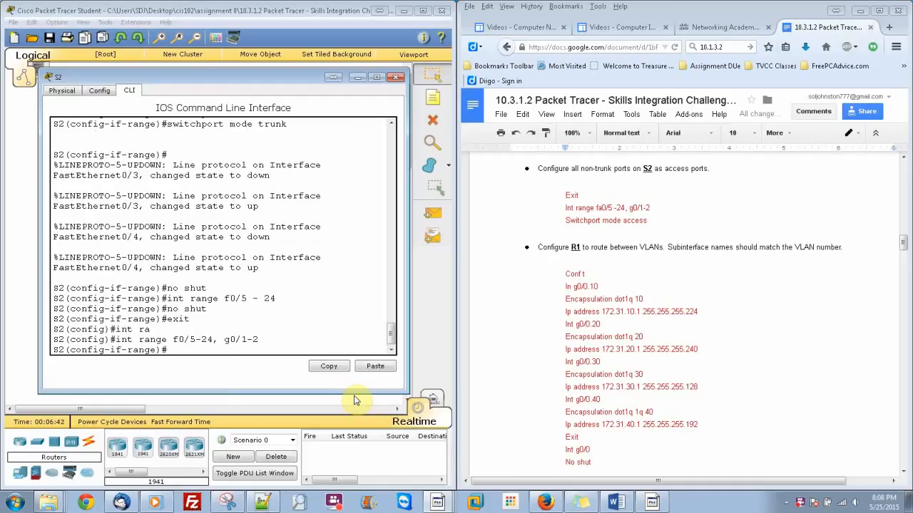
type("sw")
key("Tab")
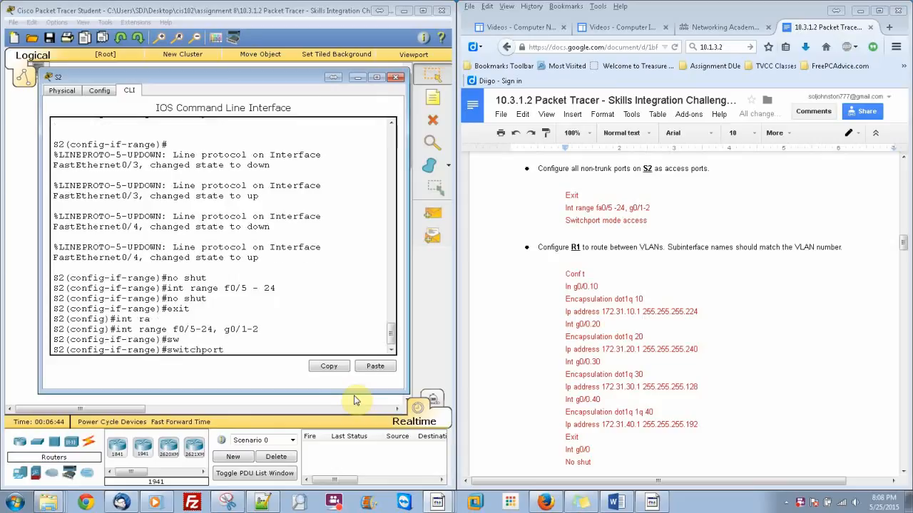
type("m")
key("Tab")
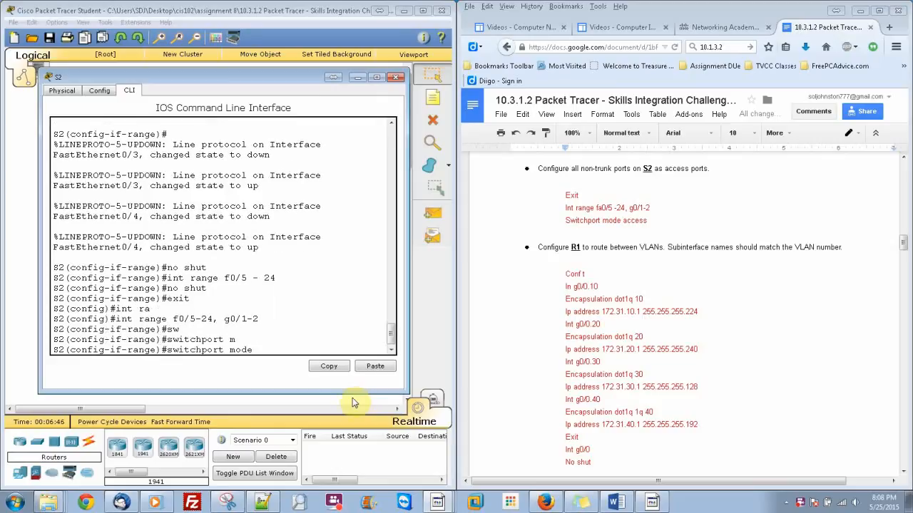
type("acc")
key("Tab")
key("Return")
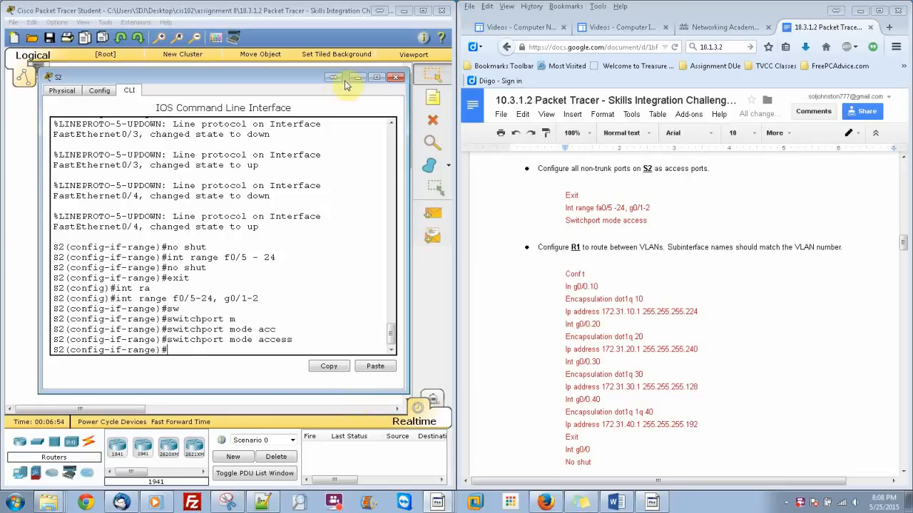
- Close S2 and open router R1's command line in global configuration mode, keeping the instructions document uncovered
left_click(396, 77)
left_click(238, 104)
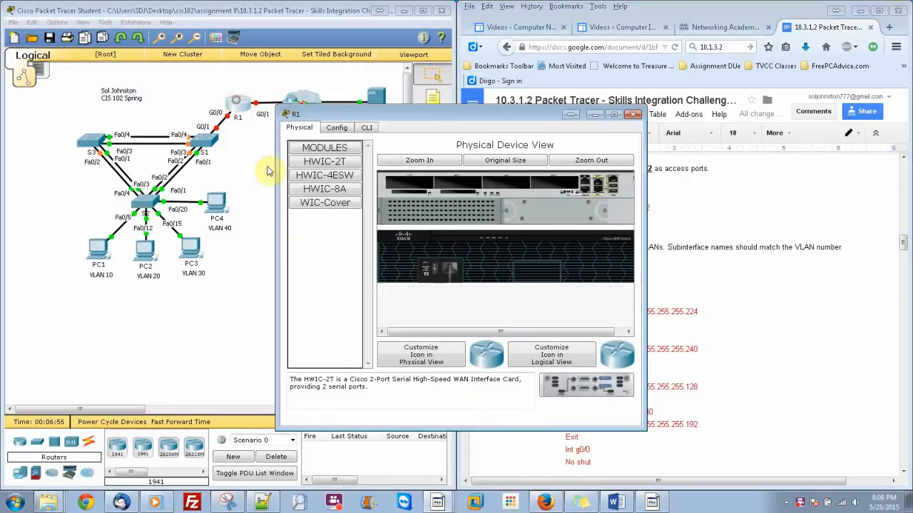
left_click(367, 128)
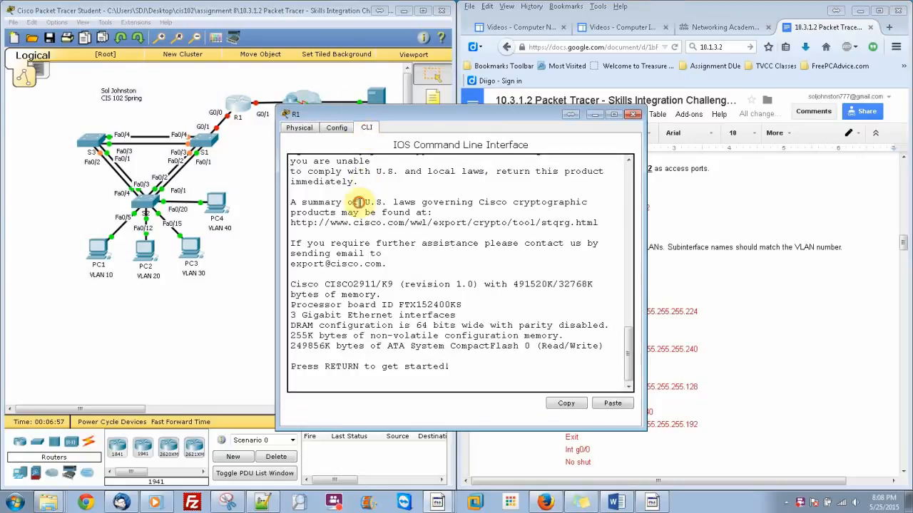
key("Return")
type("en")
key("Return")
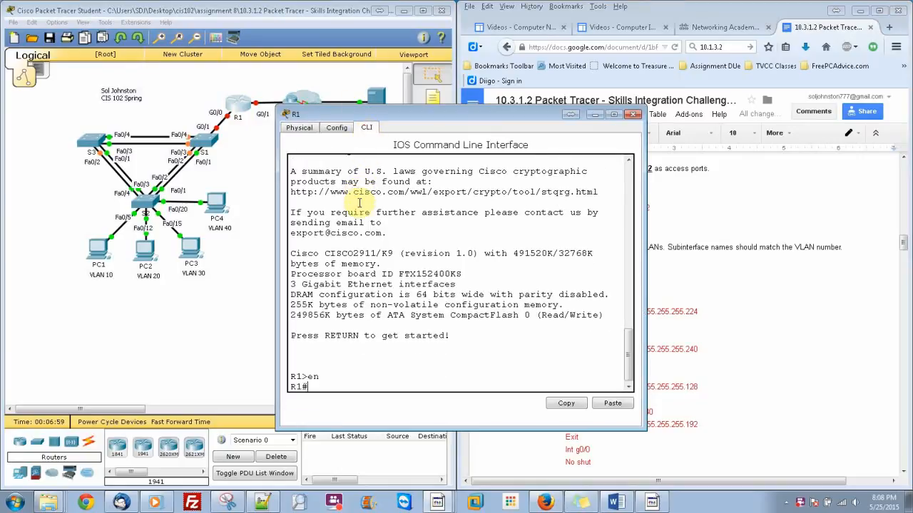
type("conf t")
key("Return")
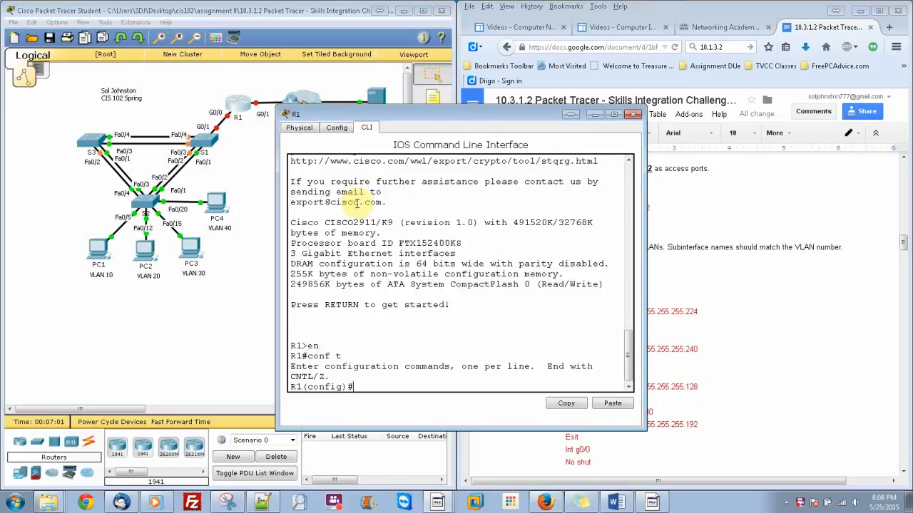
left_click_drag(169, 105, 125, 98)
- Create subinterface g0/0.10 on R1 with dot1Q encapsulation for VLAN 10
left_click(676, 301)
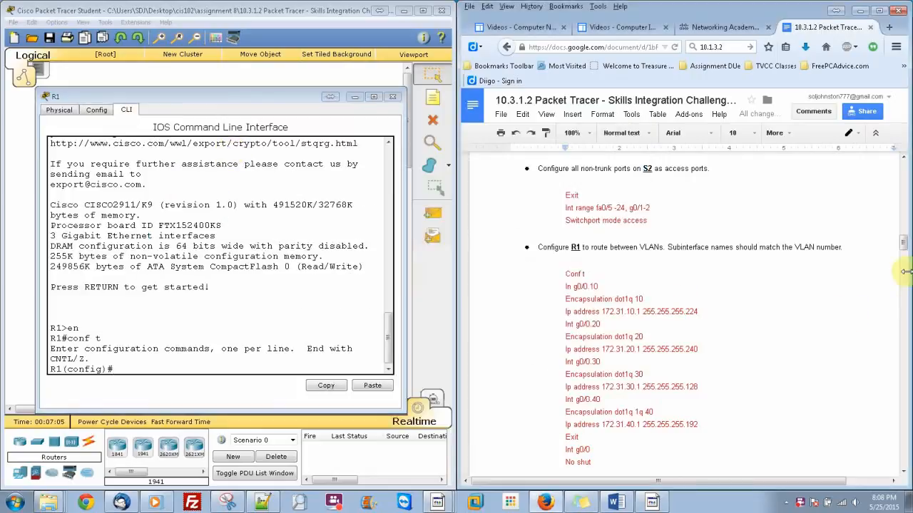
left_click_drag(903, 246, 906, 255)
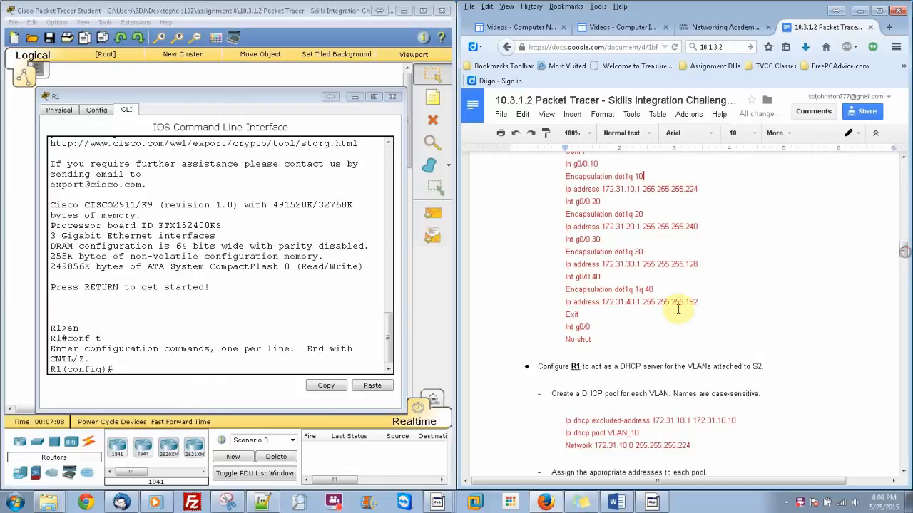
left_click(283, 360)
type("in g")
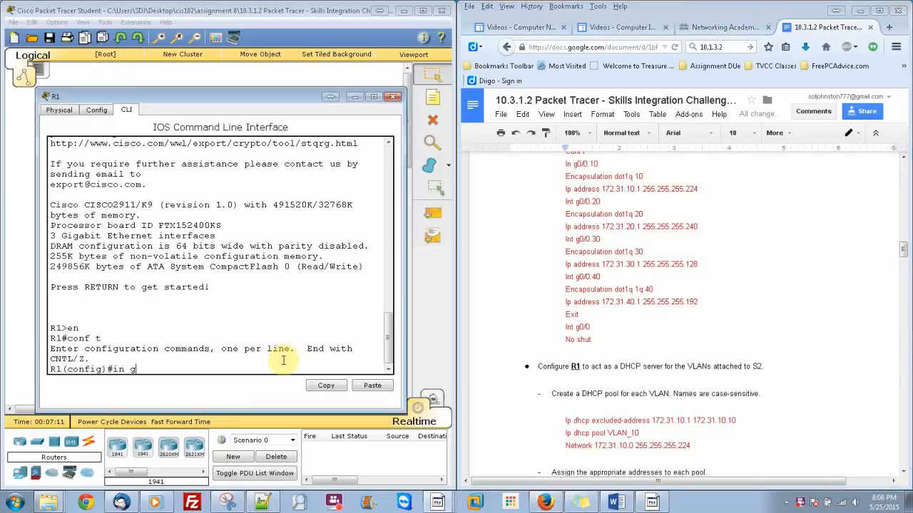
type("0/0.10")
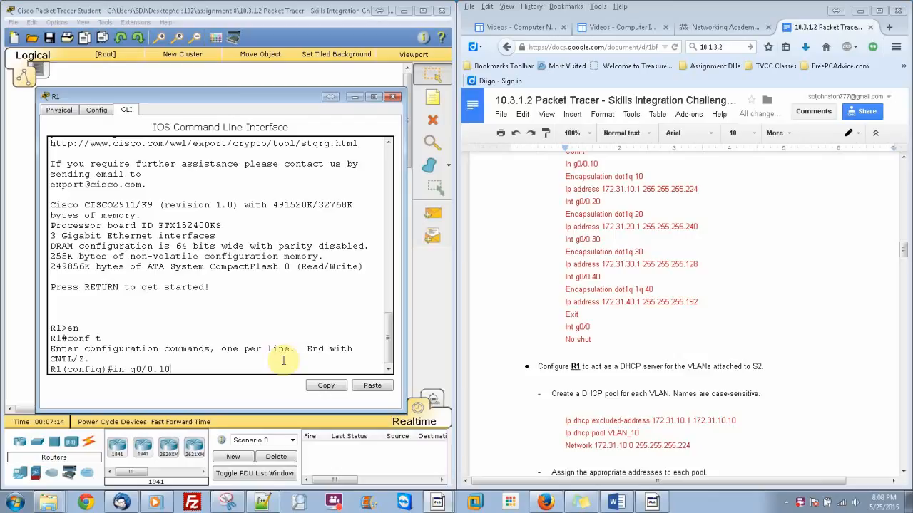
key("Return")
type("en")
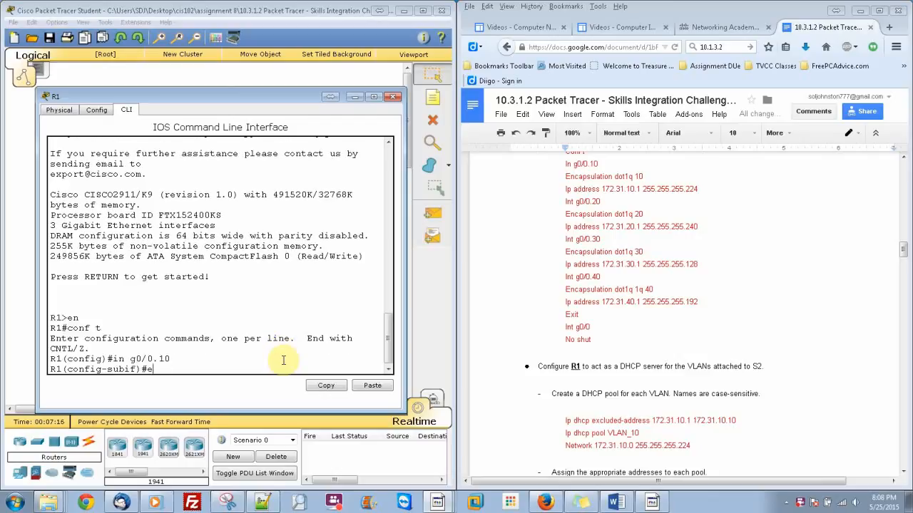
key("Tab")
type("d")
key("Tab")
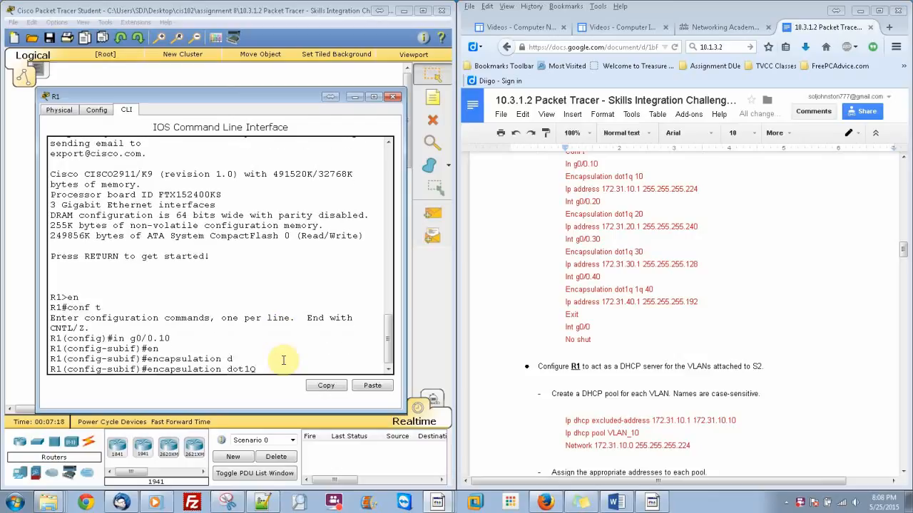
type("10")
key("Return")
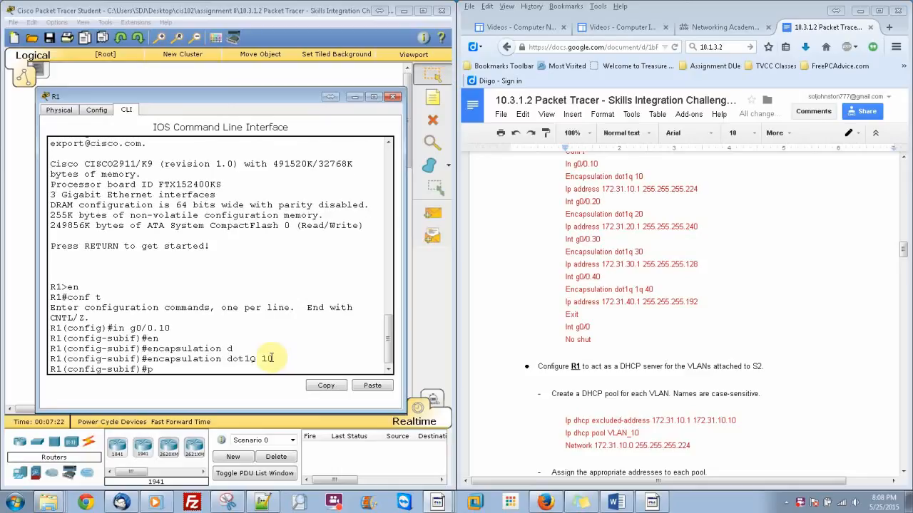
- Assign IP address 172.31.10.1 with mask 255.255.255.224 to subinterface g0/0.10
type("ip ad")
key("Tab")
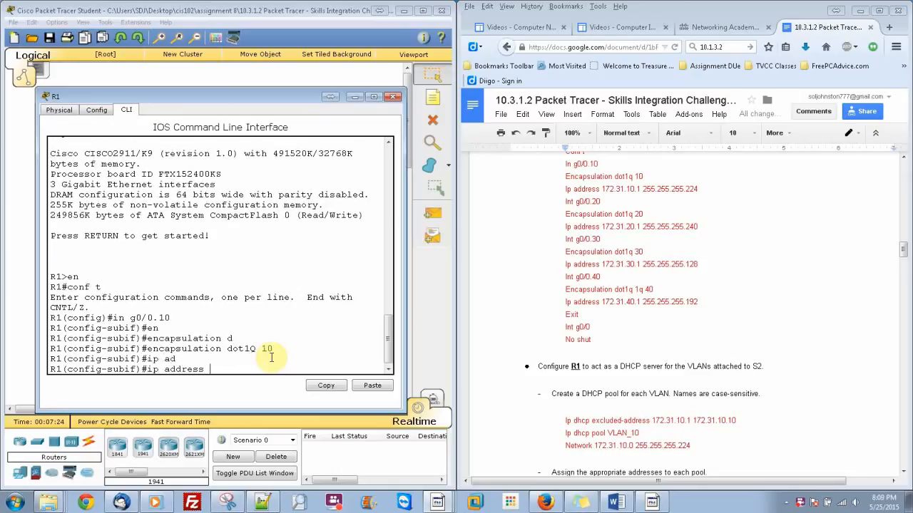
type("172.31.10.1 255.255.255.224")
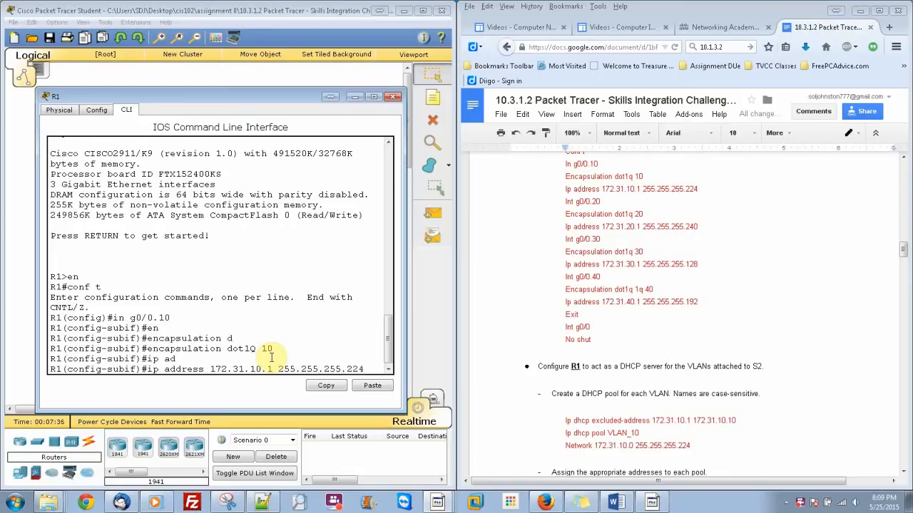
key("Return")
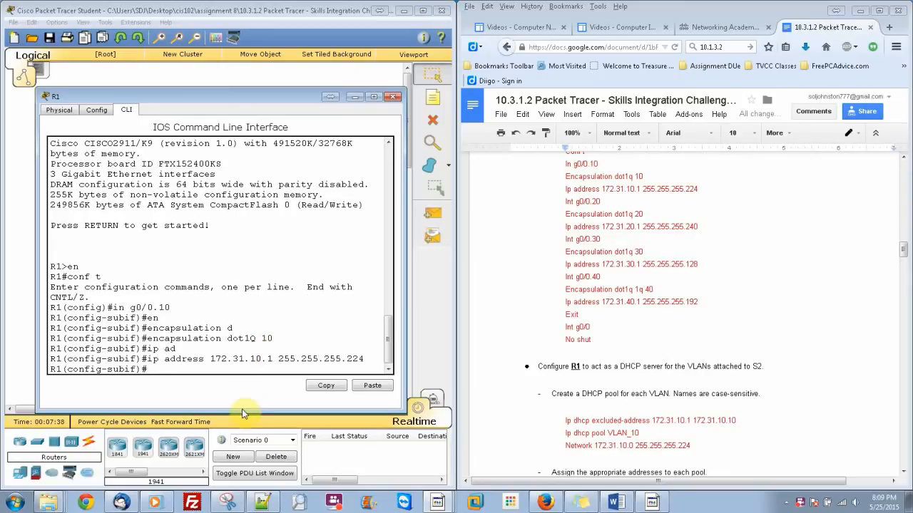
- Create subinterface g0/0.20 on R1 with dot1Q encapsulation for VLAN 20
type("in g0/0.20")
key("Return")
type("en")
key("Tab")
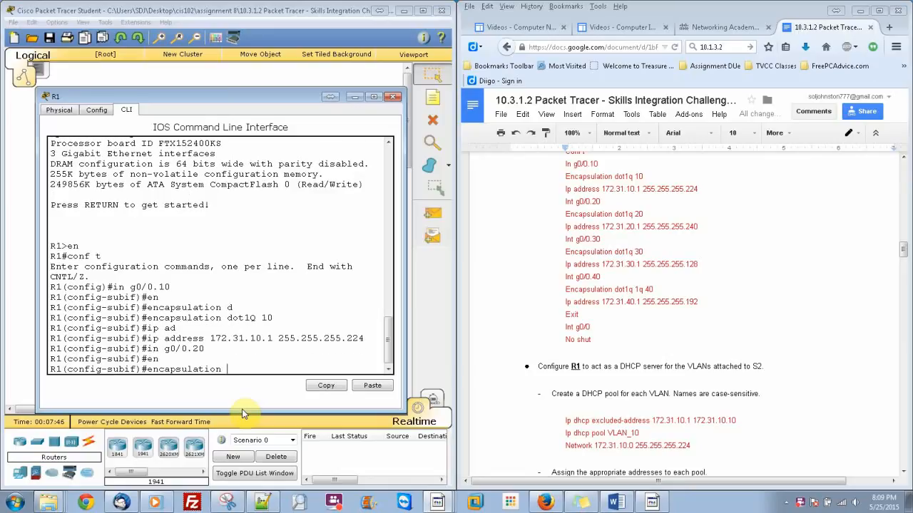
type("dot1")
key("Tab")
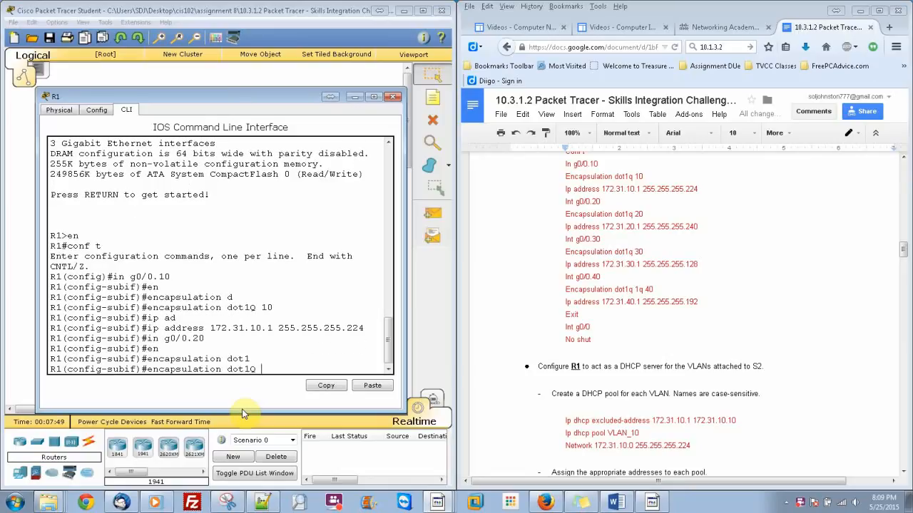
type("20")
key("Return")
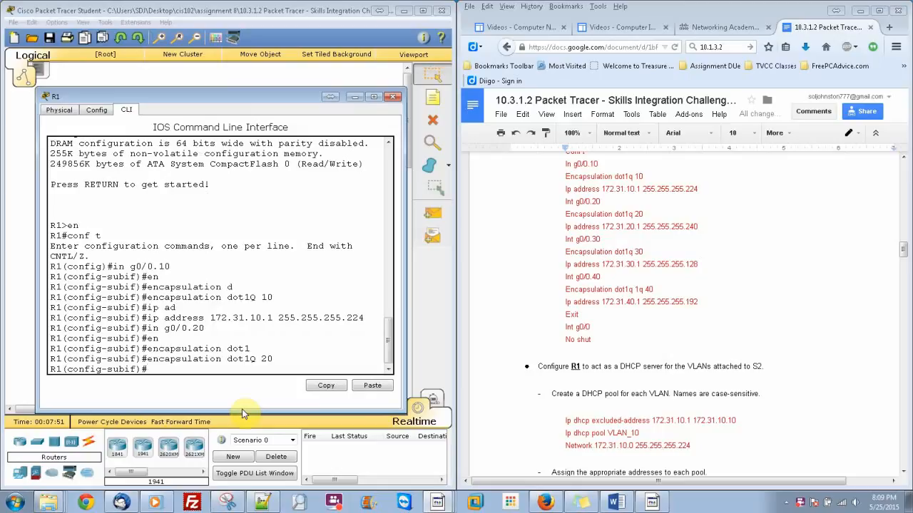
- Assign IP address 172.31.20.1 with mask 255.255.255.240 to subinterface g0/0.20
type("ip add")
key("Tab")
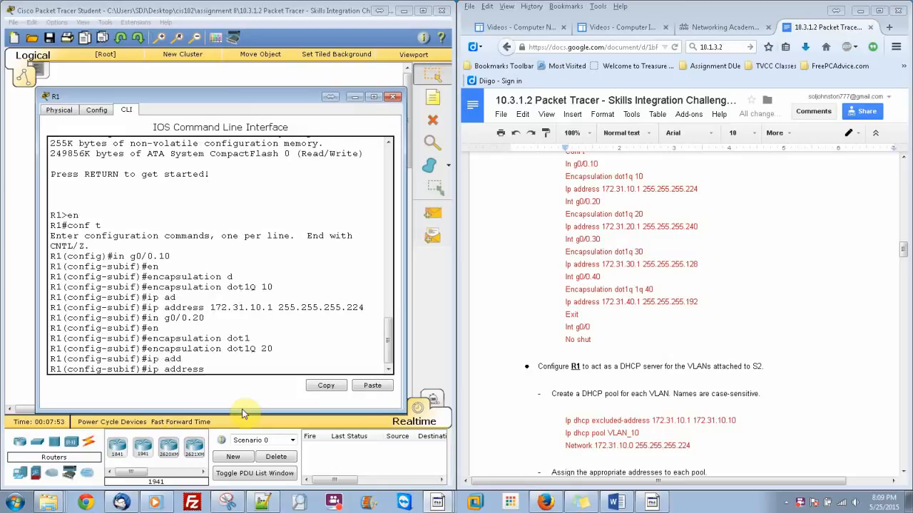
type("172.31.20.1 255.255.255.240")
key("Return")
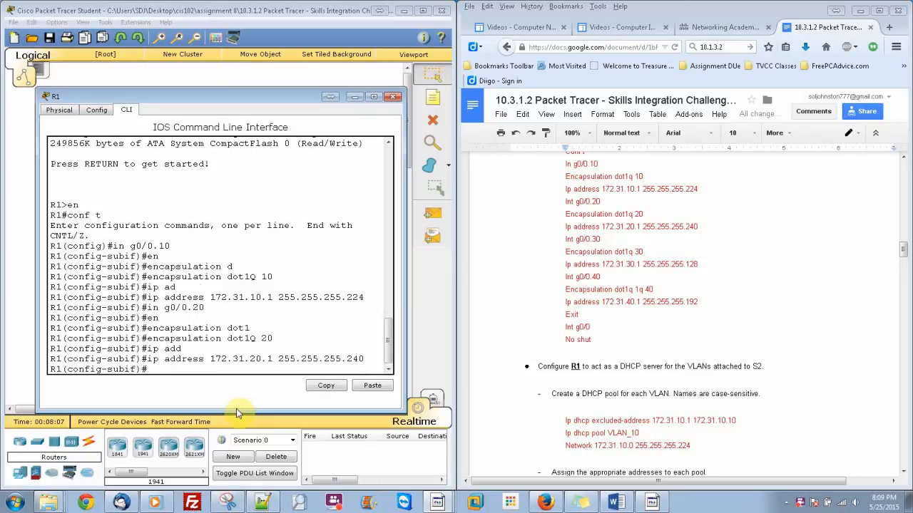
- Create subinterface g0/0.30 on R1 with dot1Q encapsulation for VLAN 30
type("int")
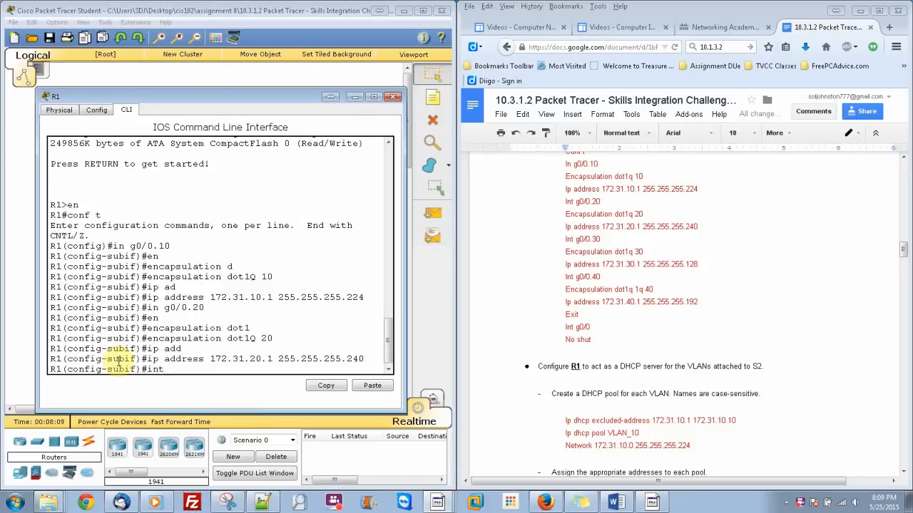
left_click(901, 249)
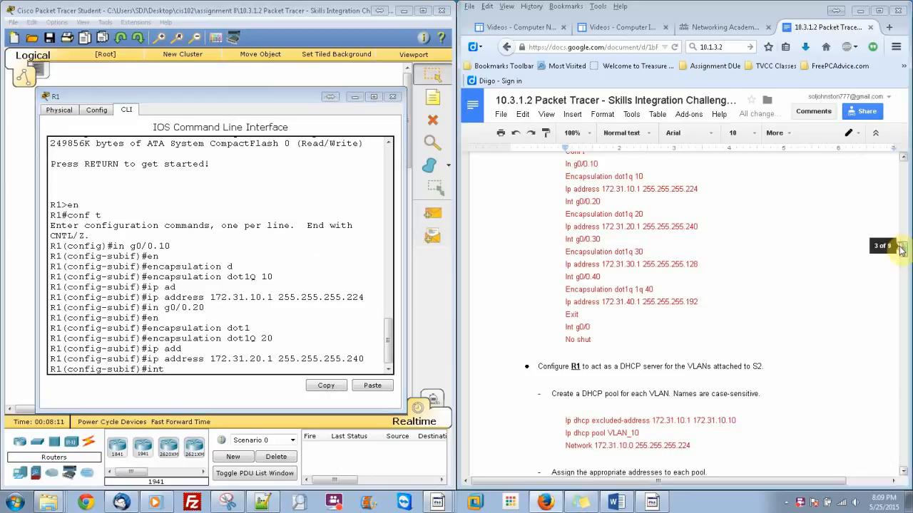
left_click_drag(901, 250, 900, 256)
left_click(211, 371)
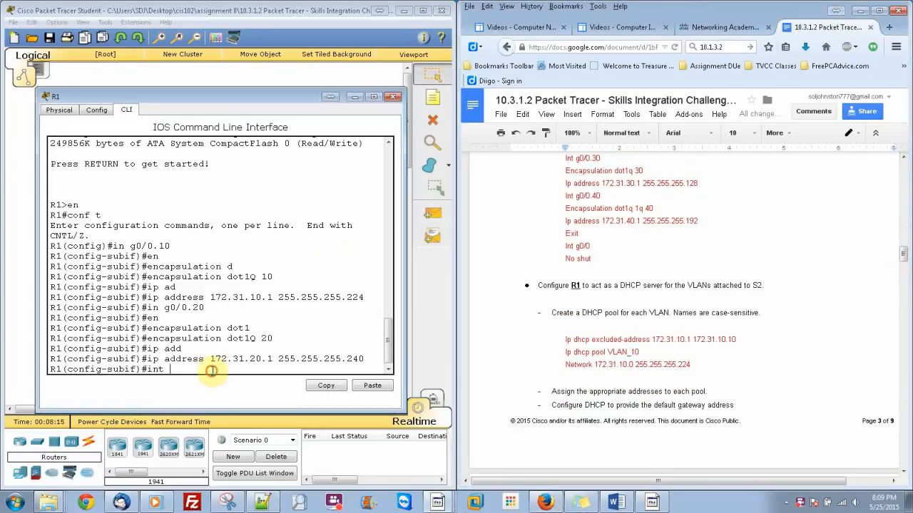
type("0/0.")
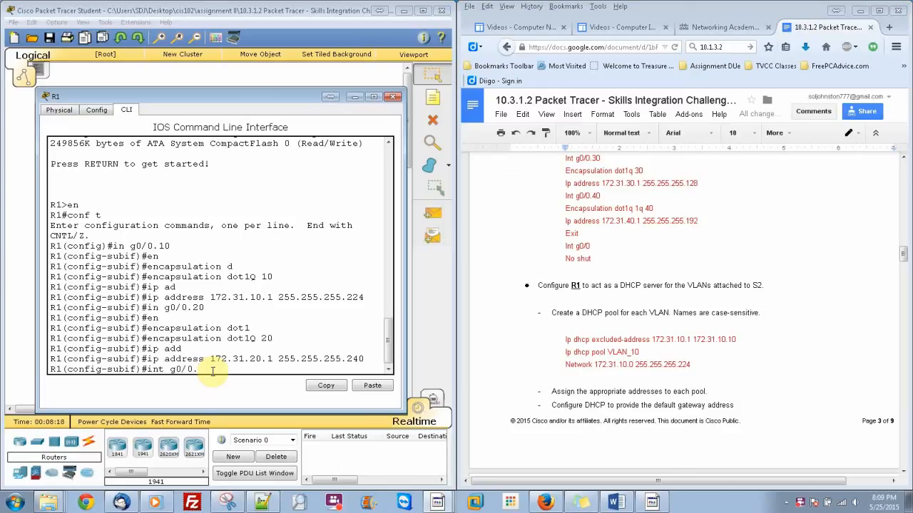
type("30")
key("Return")
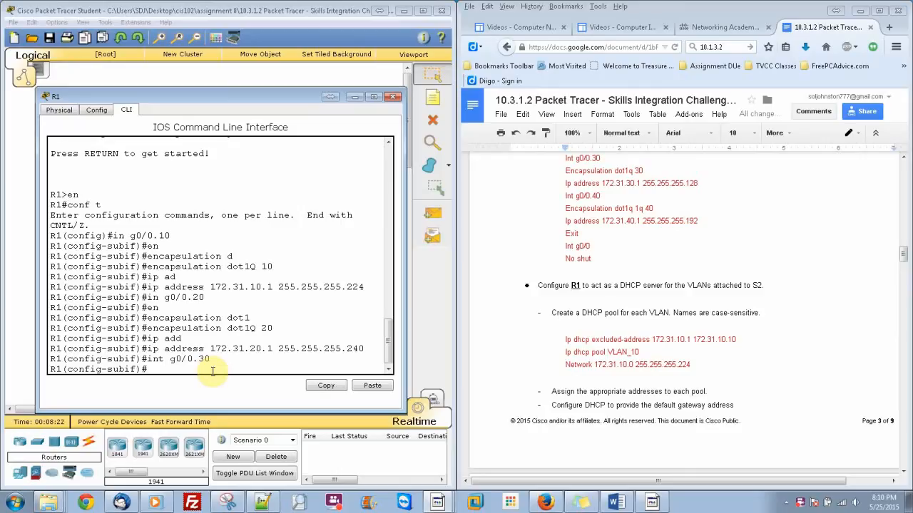
type("en")
key("Tab")
type("d")
key("Tab")
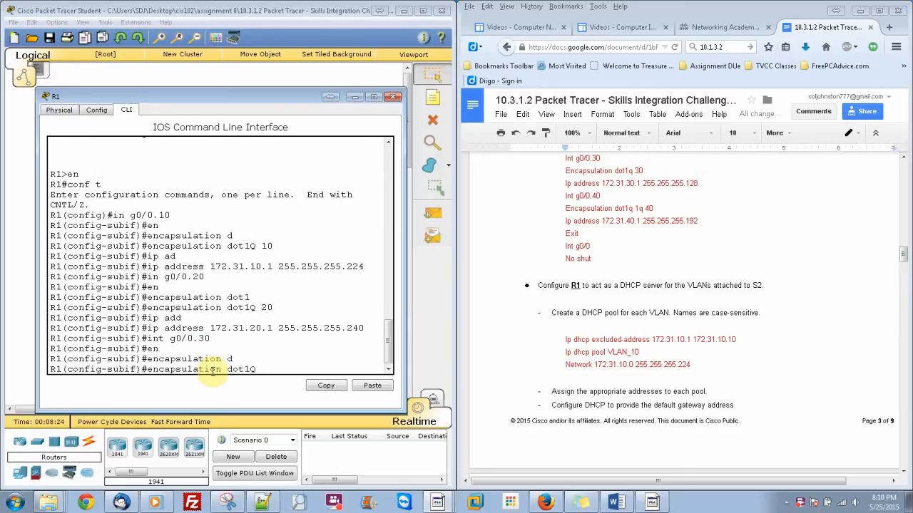
type("30")
key("Return")
- Assign IP address 172.31.30.1 with mask 255.255.255.128 to subinterface g0/0.30
type("ip add")
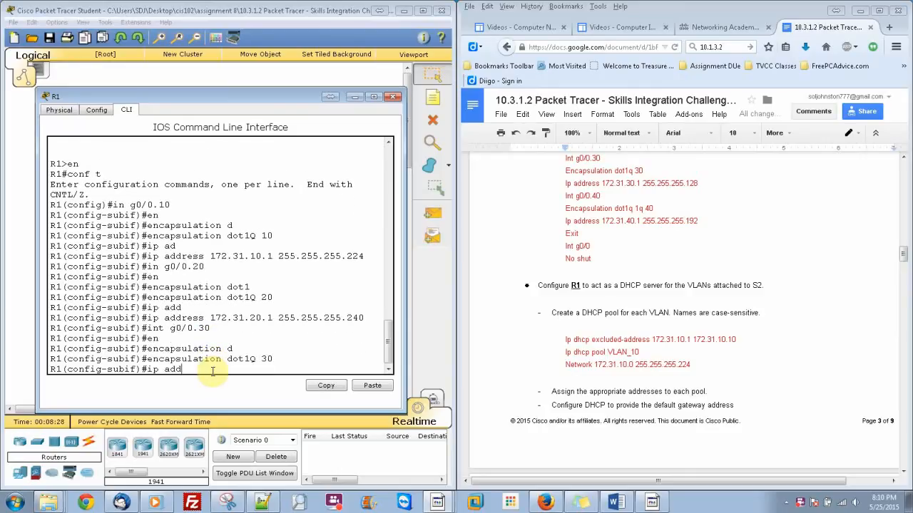
key("Tab")
type("172")
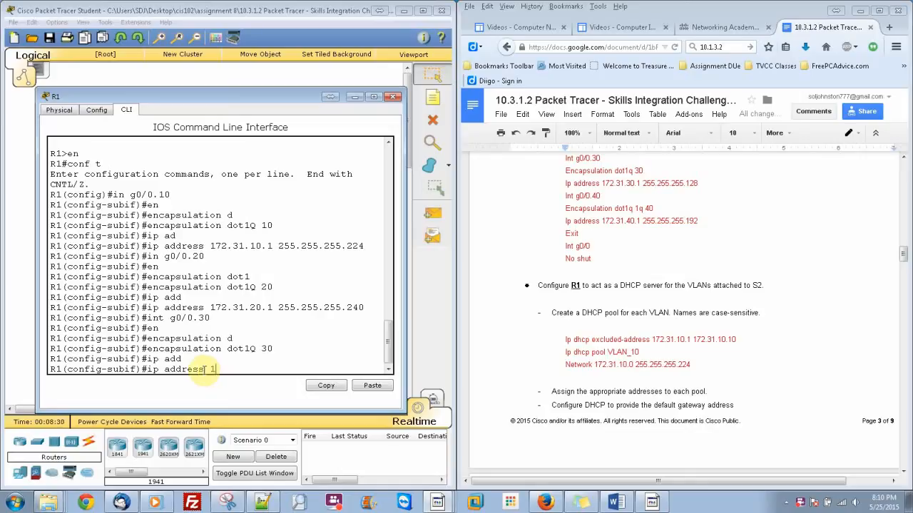
type("31.30.1 255.255.255.128")
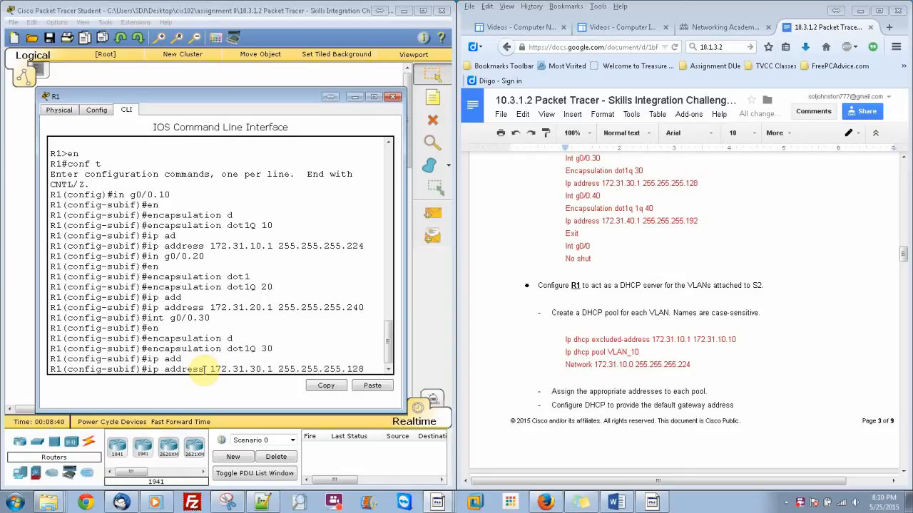
key("Return")
- Create subinterface g0/0.40 on R1 with dot1Q encapsulation for VLAN 40
type("in")
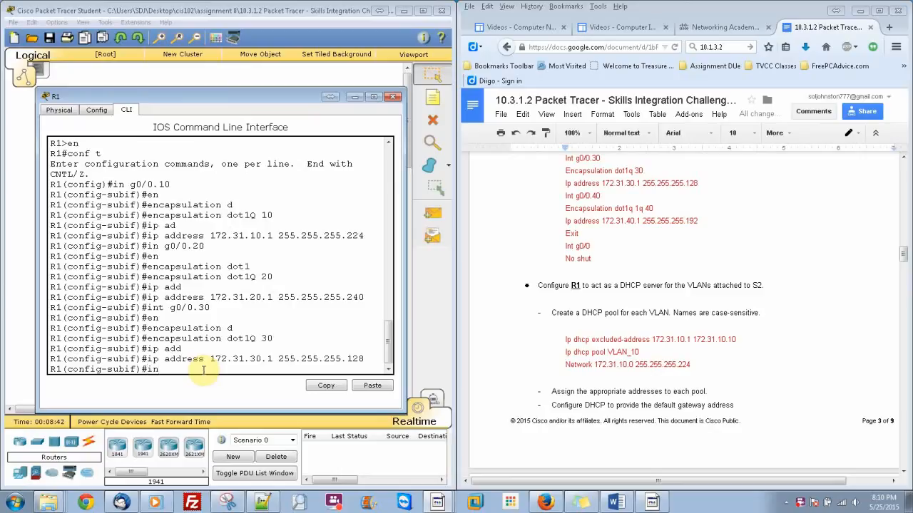
type(" g0/0.40")
key("Return")
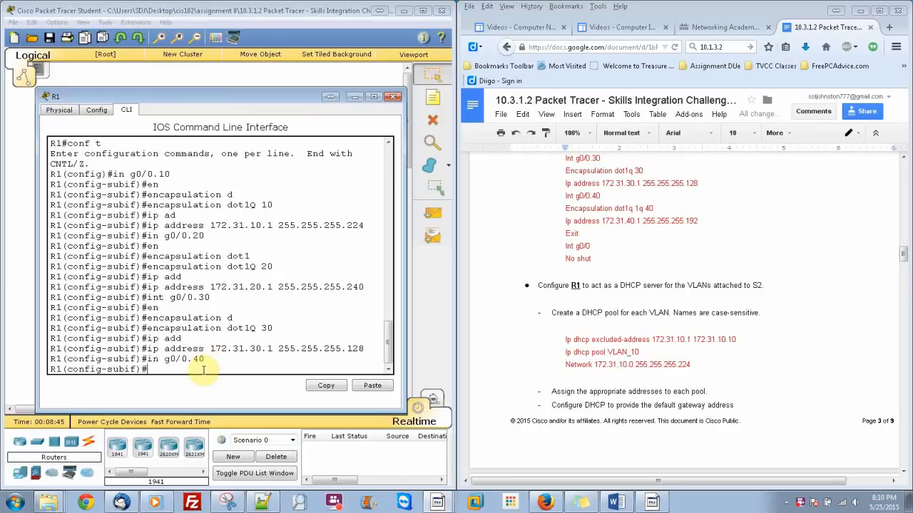
type("en")
key("Tab")
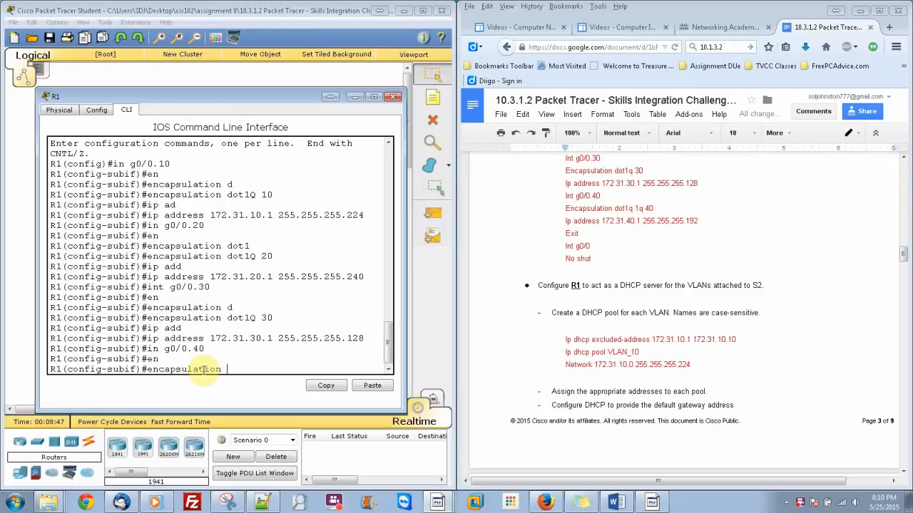
type("d")
key("Tab")
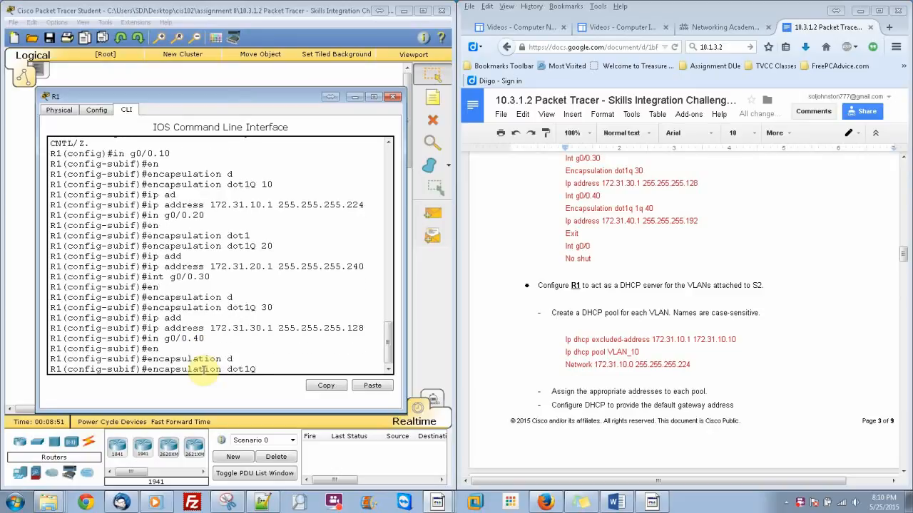
type("40")
key("Return")
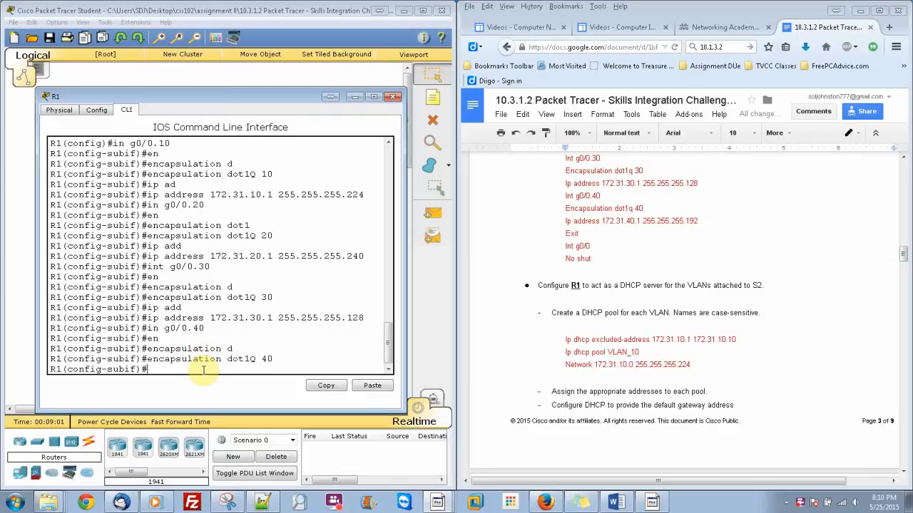
- Assign IP address 172.31.40.1 with mask 255.255.255.192 to subinterface g0/0.40
type("ip add")
key("Tab")
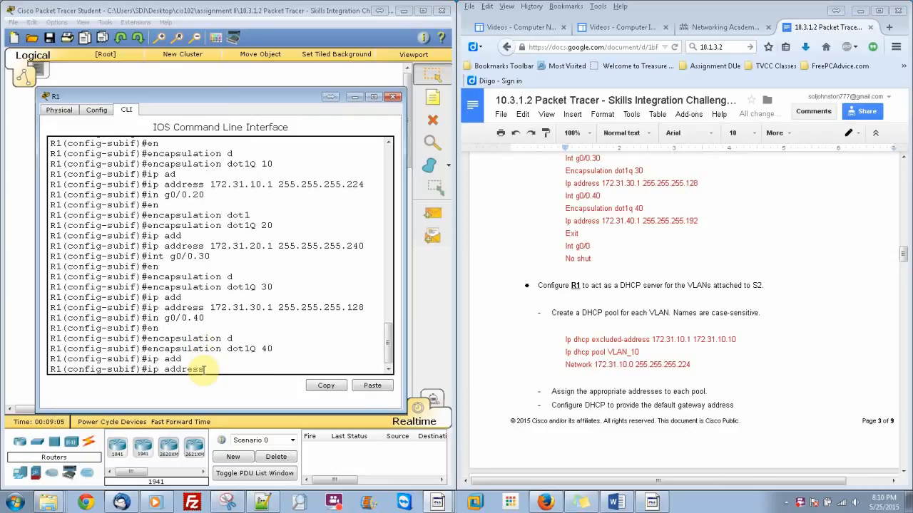
key("BackSpace")
key("BackSpace")
key("BackSpace")
key("BackSpace")
key("BackSpace")
key("BackSpace")
key("BackSpace")
key("BackSpace")
key("BackSpace")
key("BackSpace")
type("p add")
key("Tab")
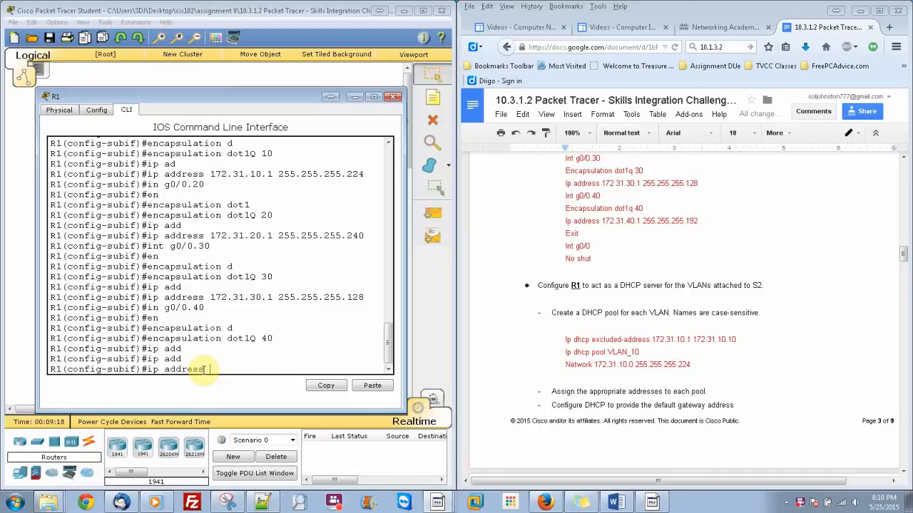
type("172.31.40.1 255.255.255.")
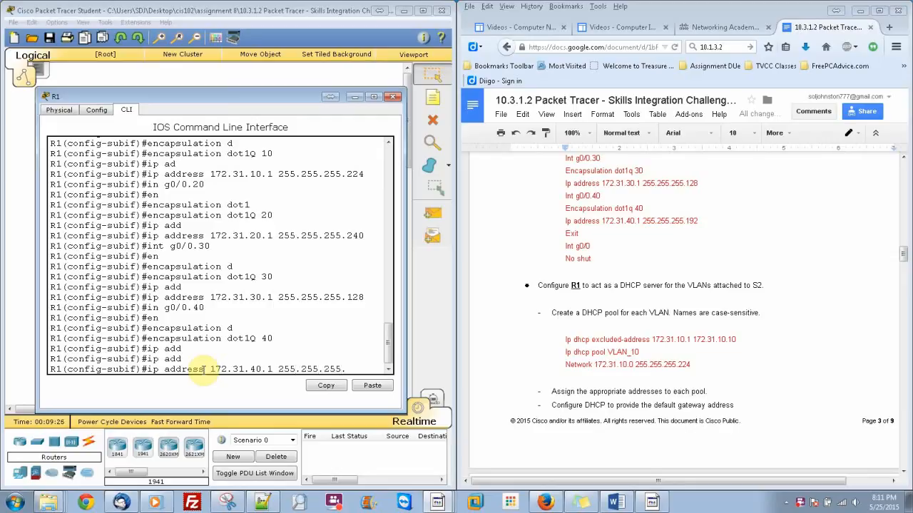
type("192")
key("Return")
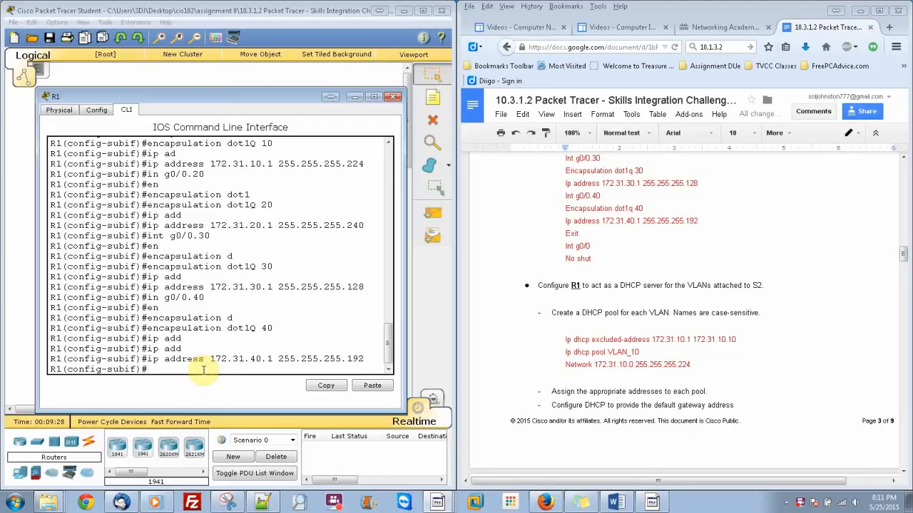
- Enable R1's physical interface g0/0 with no shutdown and return to global configuration mode
type("exit")
key("Return")
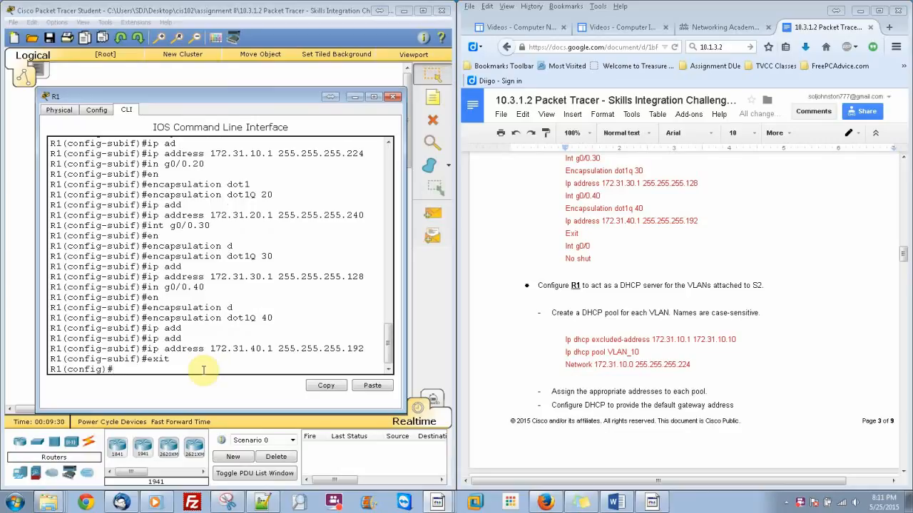
type("in g0/0")
key("Return")
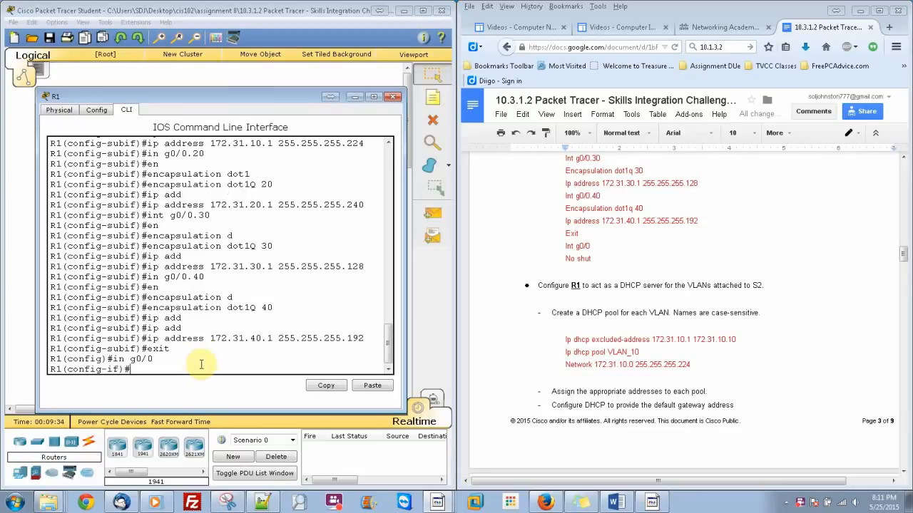
type("noshut")
key("Return")
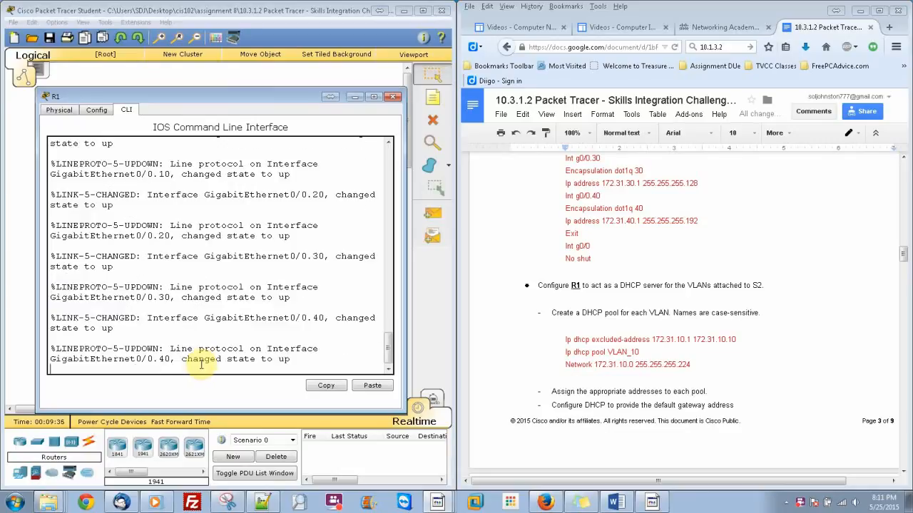
key("Return")
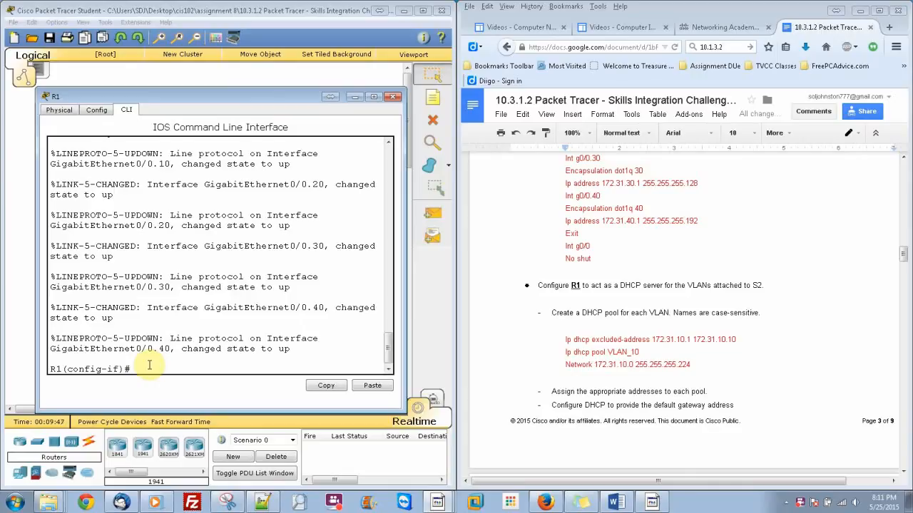
type("xit")
key("Return")
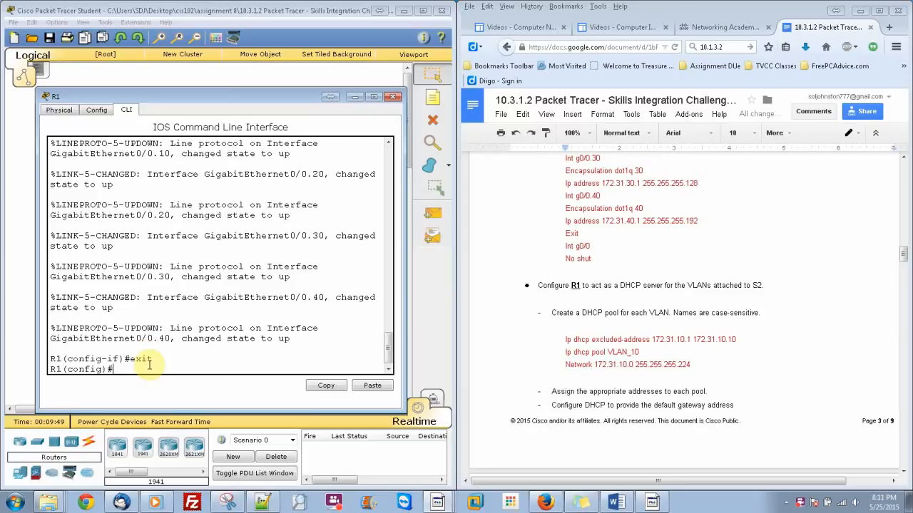
- Exclude addresses 172.31.10.1 through 172.31.10.10 from DHCP assignment on R1
type("ip dh")
key("Tab")
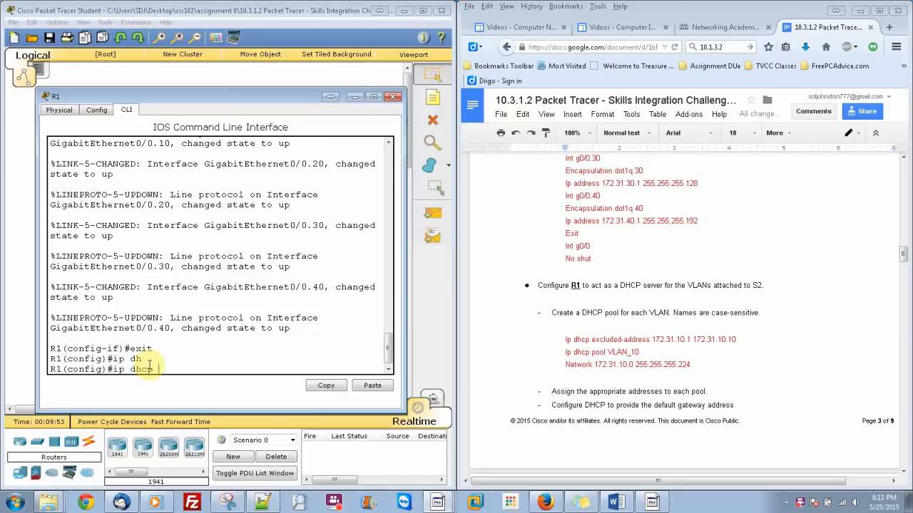
type("ex")
key("Tab")
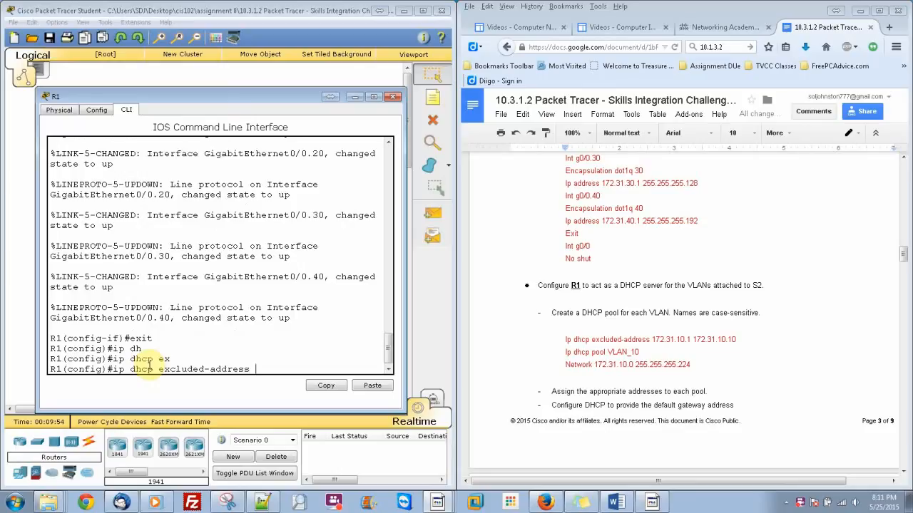
type("172.31.10.1 172.31.10.10")
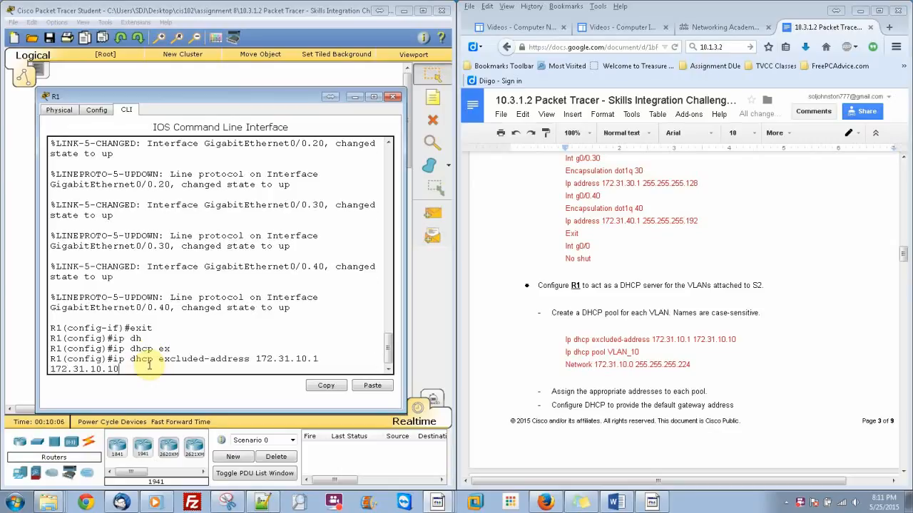
key("Return")
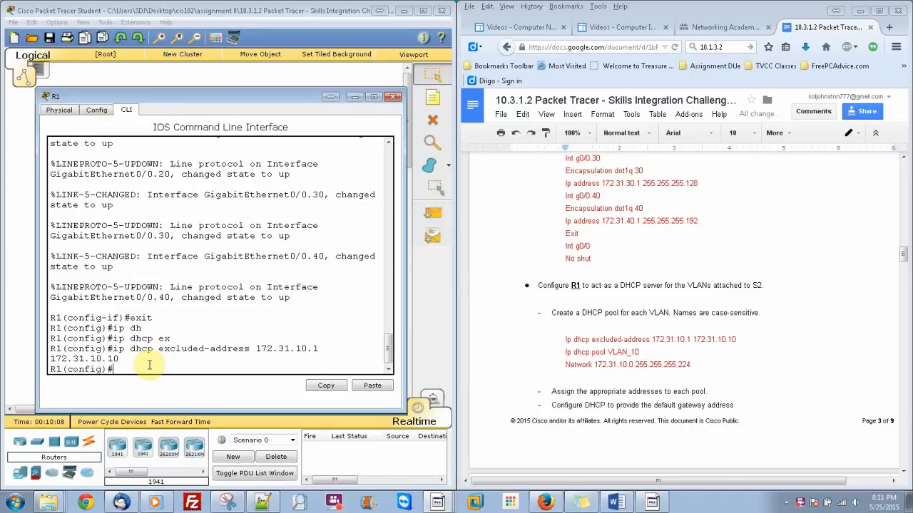
- Create the DHCP pool VLAN_10 on R1
type("ip d")
key("Tab")
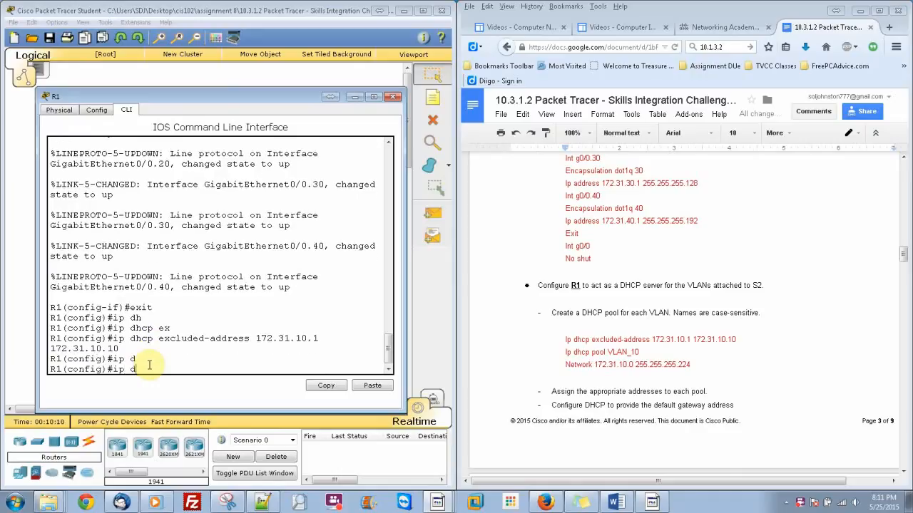
type("h")
key("Tab")
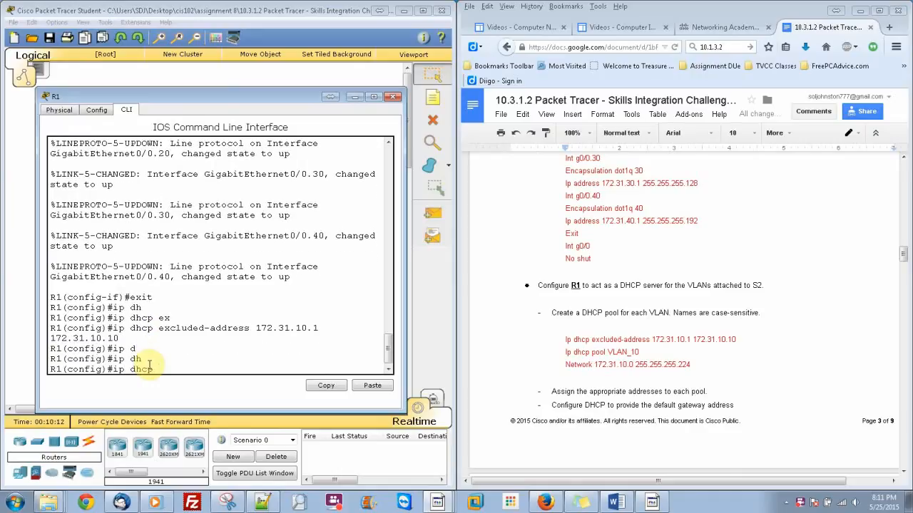
type("pool VLAN_10")
key("Return")
- Set the VLAN_10 pool's network to 172.31.10.0 with mask 255.255.255.224
type("nfig)#n")
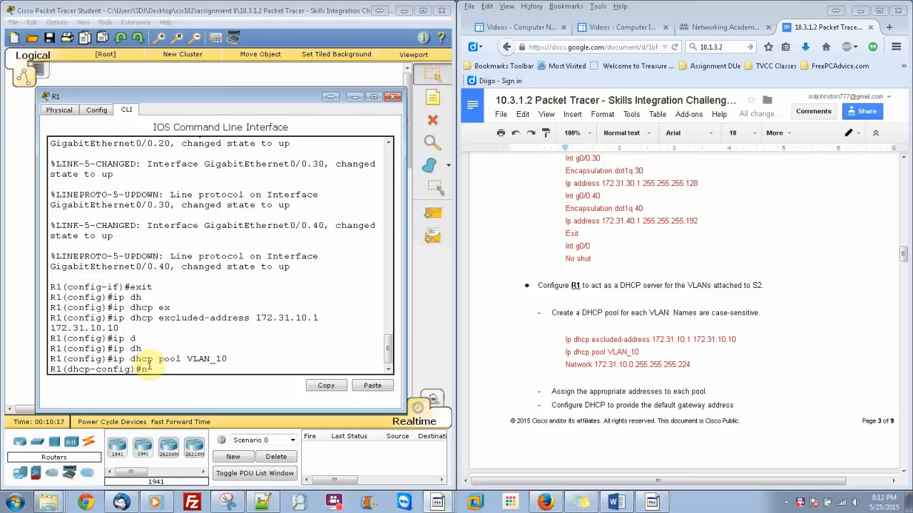
type("e")
key("Tab")
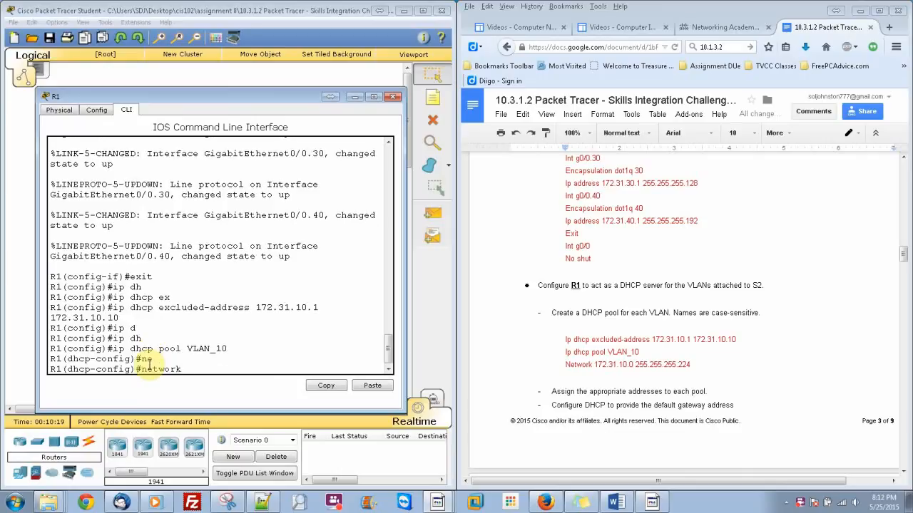
type("172.31.10.0 255.255.255.224")
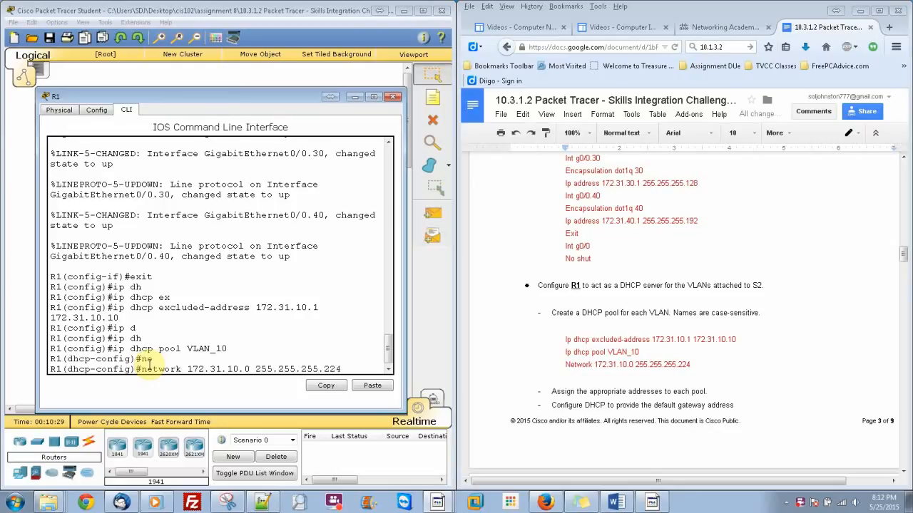
key("Return")
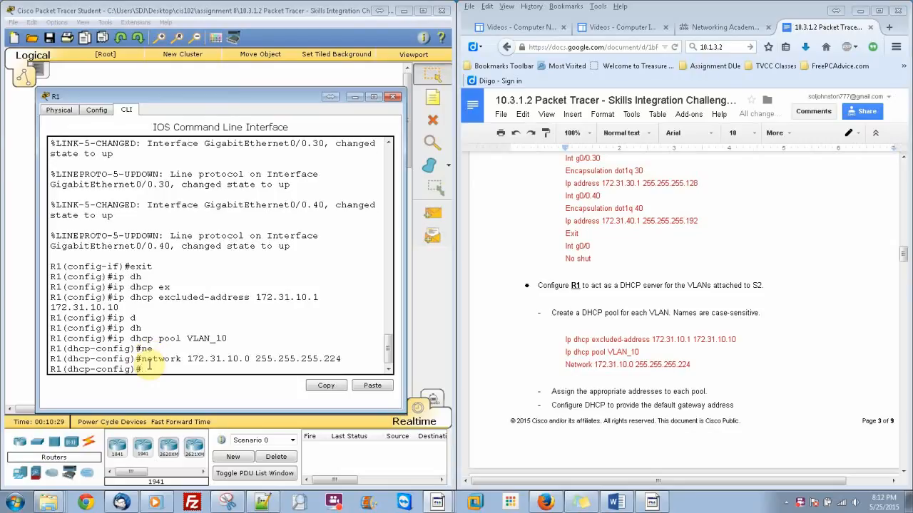
- Set the VLAN_10 pool's default router to 172.31.10.1
left_click(713, 368)
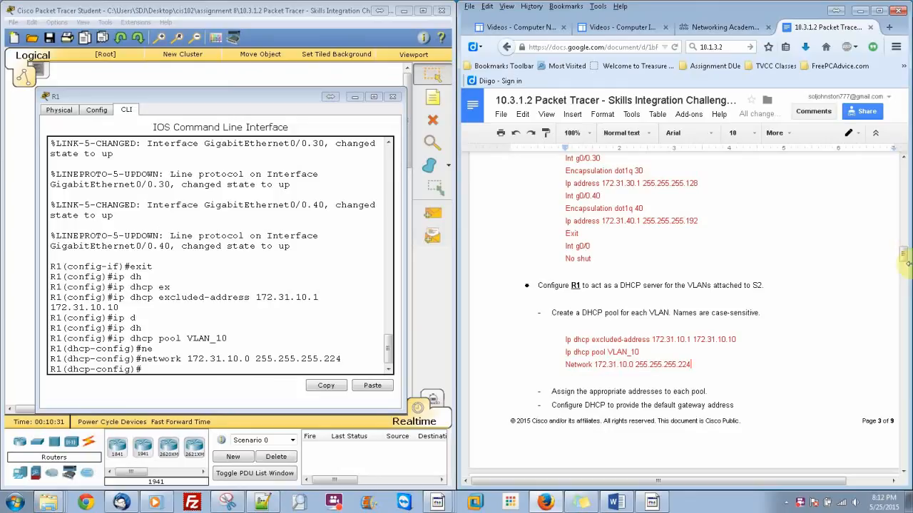
left_click_drag(905, 257, 906, 269)
left_click(224, 368)
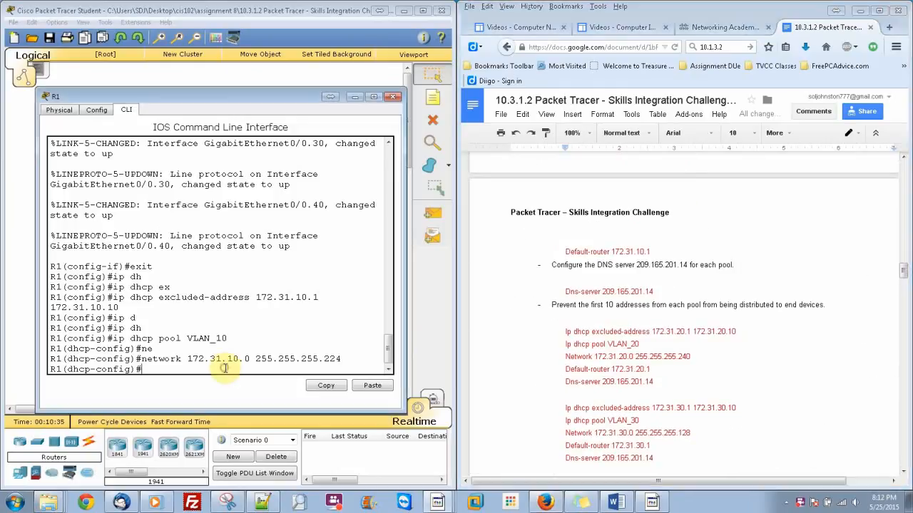
type("de")
key("Tab")
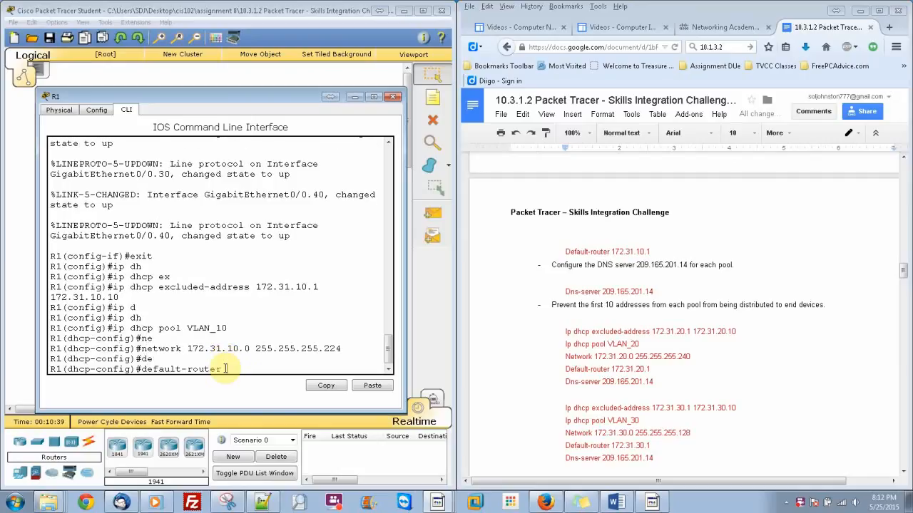
type("172.31.10.1")
key("Return")
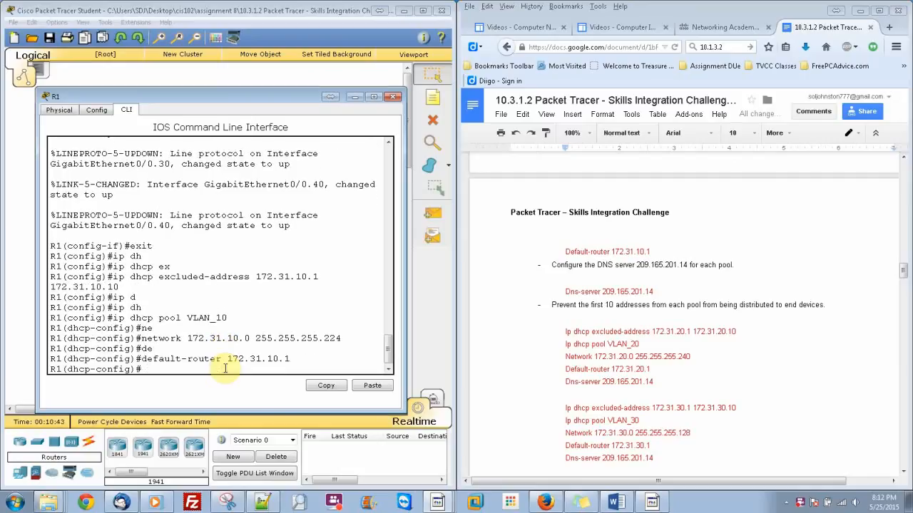
- Set the VLAN_10 pool's DNS server to 209.165.201.14 and return to global configuration mode
type("dn")
key("Tab")
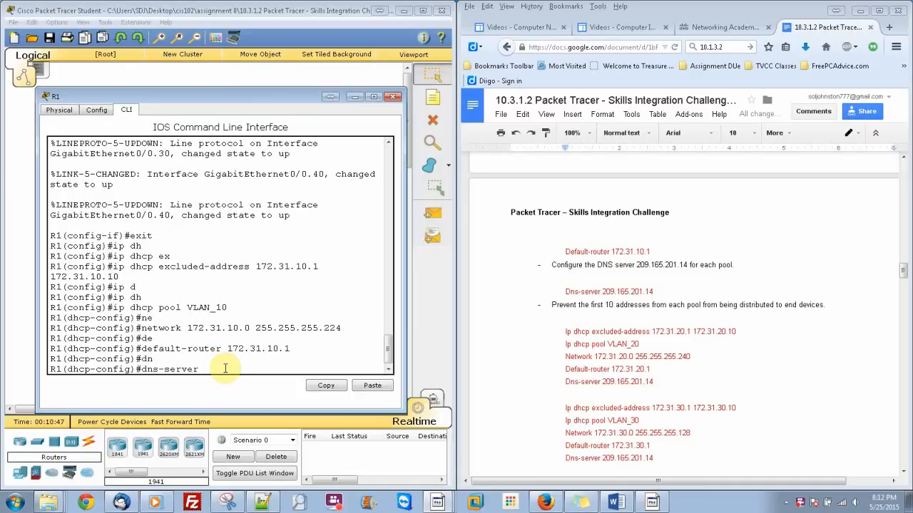
type("209.165.201.14")
key("Return")
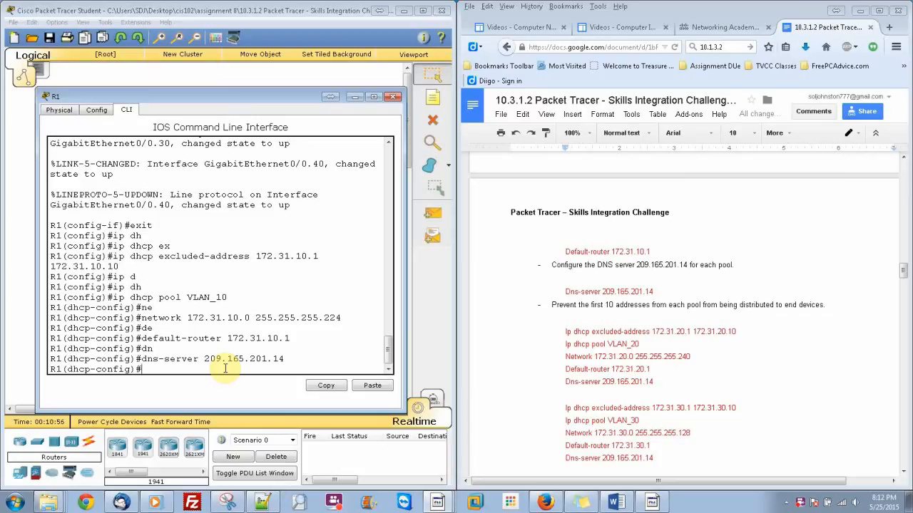
type("exit")
key("Return")
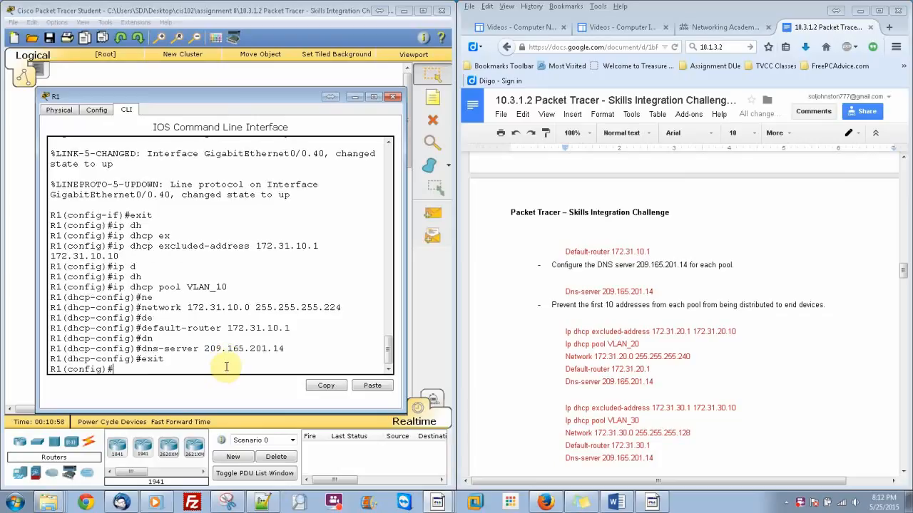
- Exclude addresses 172.31.20.1 through 172.31.20.10 from DHCP assignment on R1
type("ip dhc")
key("Up")
key("Up")
key("Up")
key("Up")
key("Up")
key("Up")
key("Up")
key("Up")
key("Up")
key("Up")
key("Up")
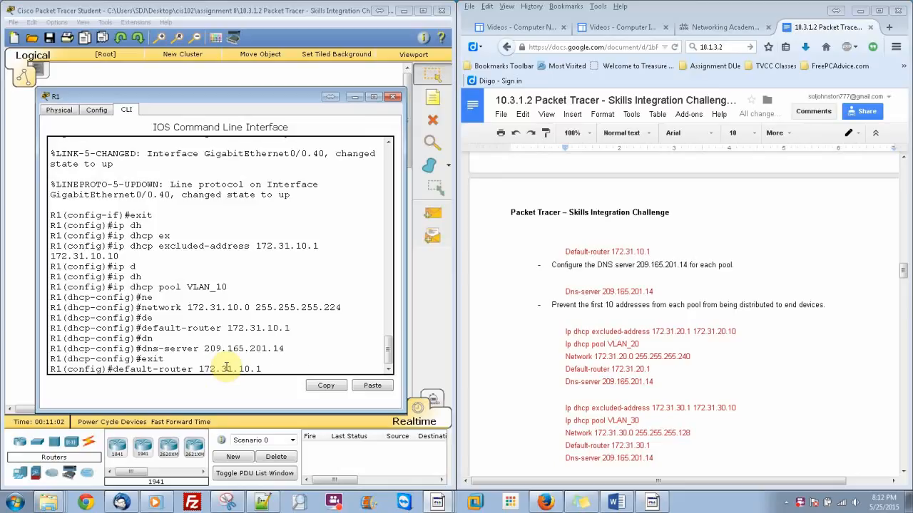
key("Up")
key("Down")
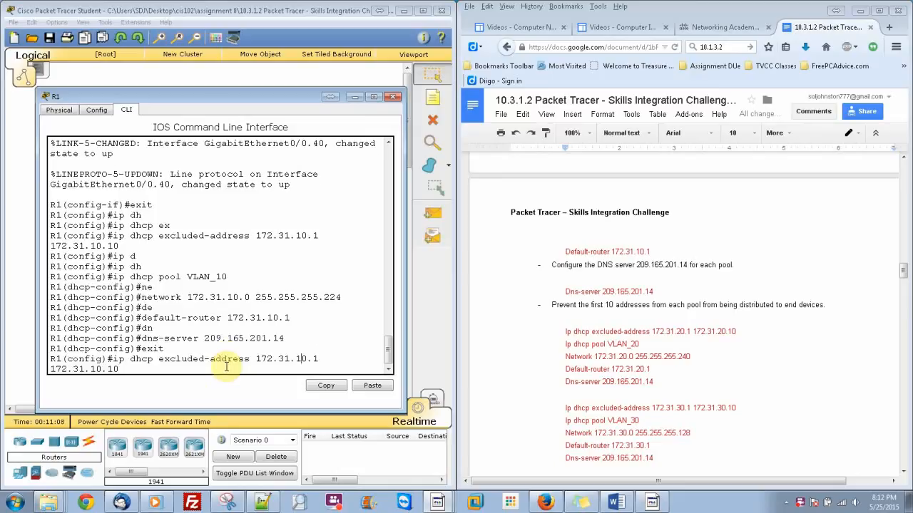
key("BackSpace")
type("2")
key("BackSpace")
type("2")
key("Return")
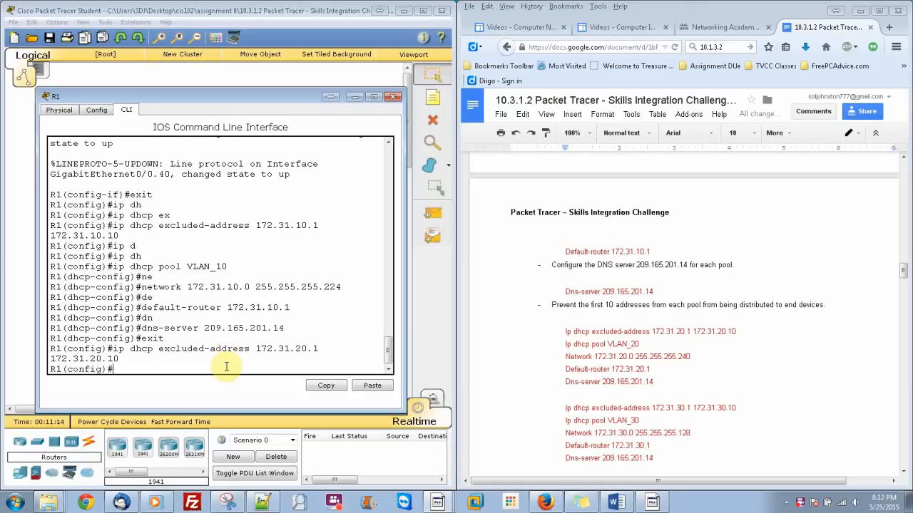
- Create the DHCP pool VLAN_20 on R1
key("Up")
key("Up")
key("Up")
key("Up")
key("Up")
key("Up")
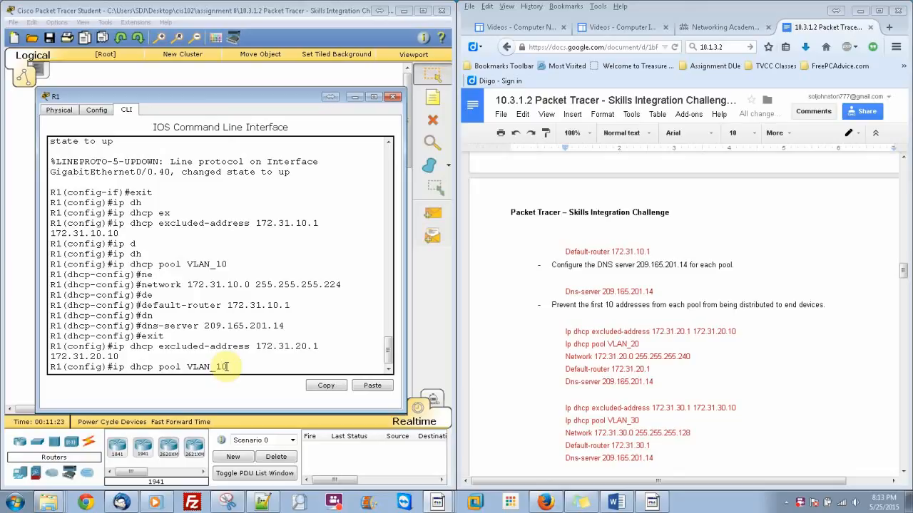
key("BackSpace")
key("BackSpace")
type("20")
key("Return")
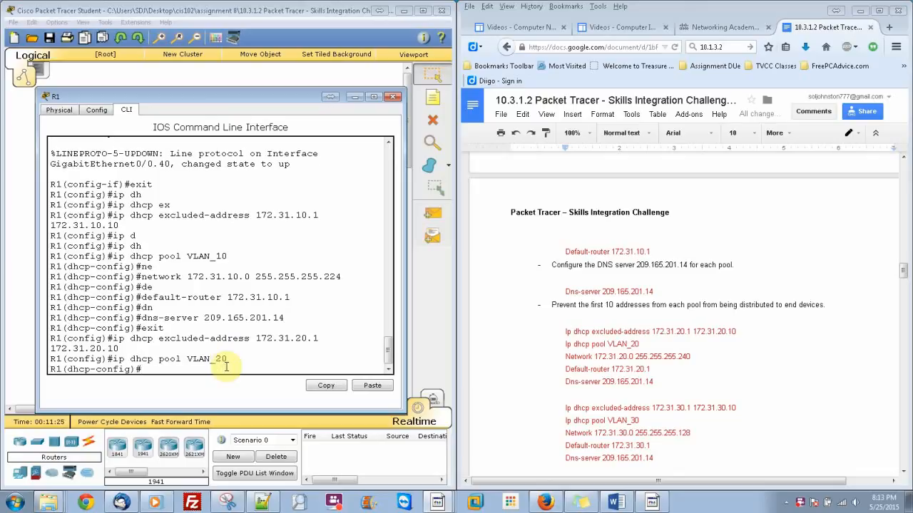
- Set the VLAN_20 pool's network to 172.31.20.0 with mask 255.255.255.240
key("Up")
key("Up")
key("Up")
key("Up")
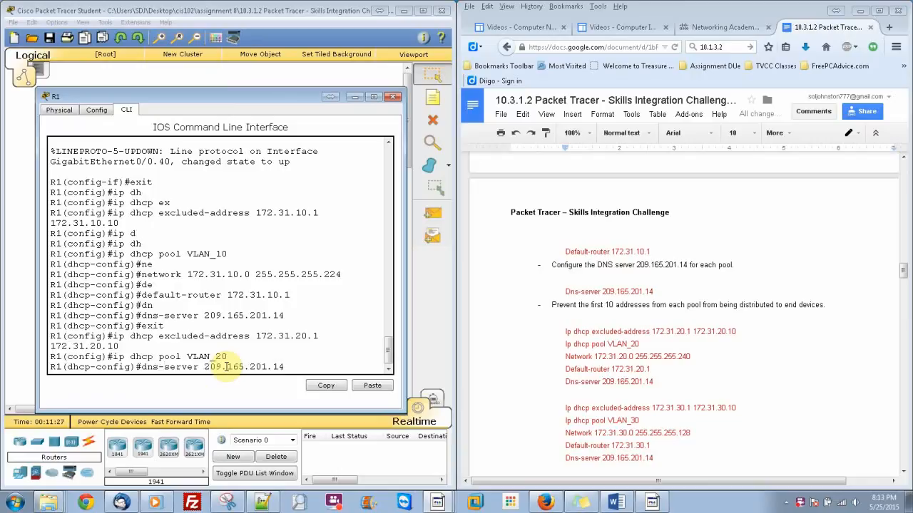
key("Up")
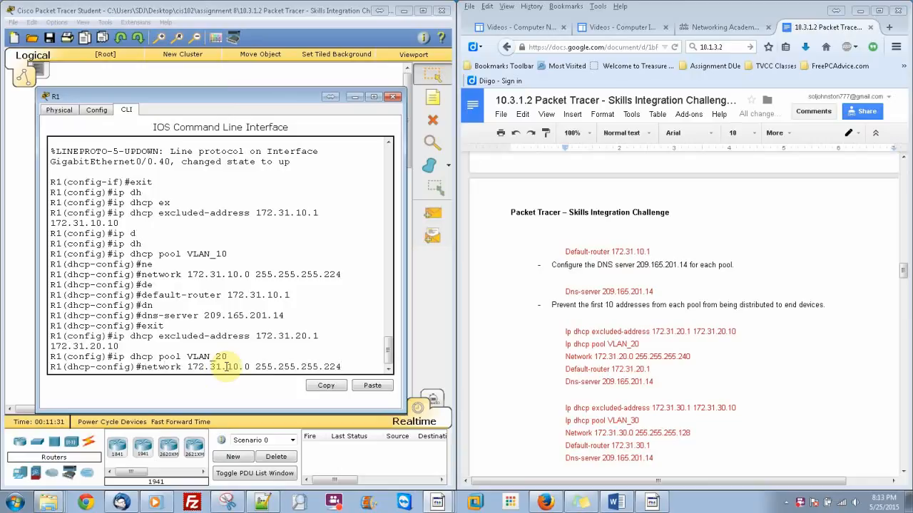
key("BackSpace")
type("2")
key("BackSpace")
key("BackSpace")
key("BackSpace")
type("240")
key("Return")
- Set the VLAN_20 pool's default router to 172.31.20.1
key("Up")
key("Up")
key("Up")
key("Up")
key("Up")
key("Up")
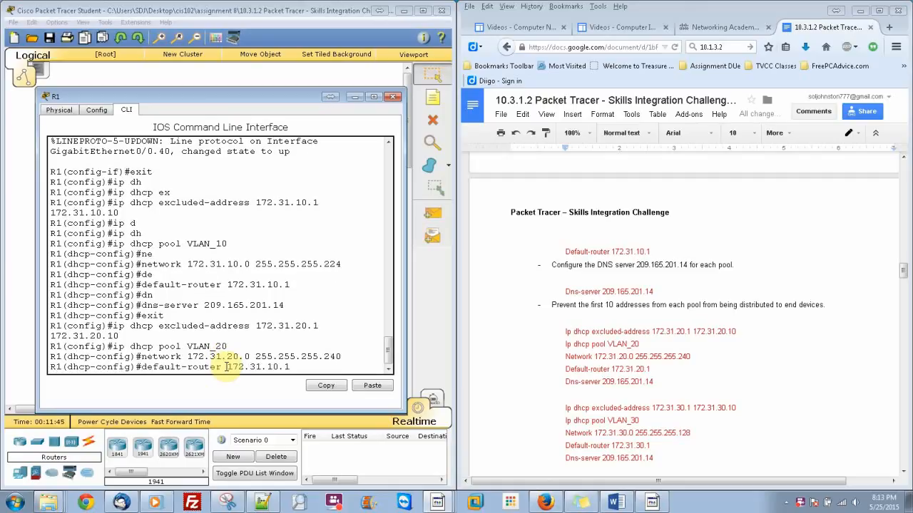
key("BackSpace")
type("2")
key("Return")
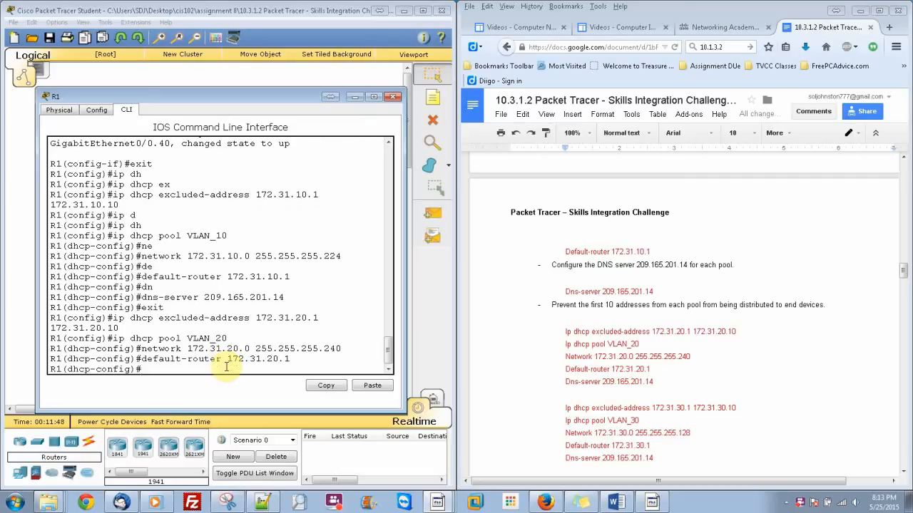
- Set the VLAN_20 pool's DNS server to 209.165.201.14 and return to global configuration mode
key("Up")
key("Up")
key("Up")
key("Up")
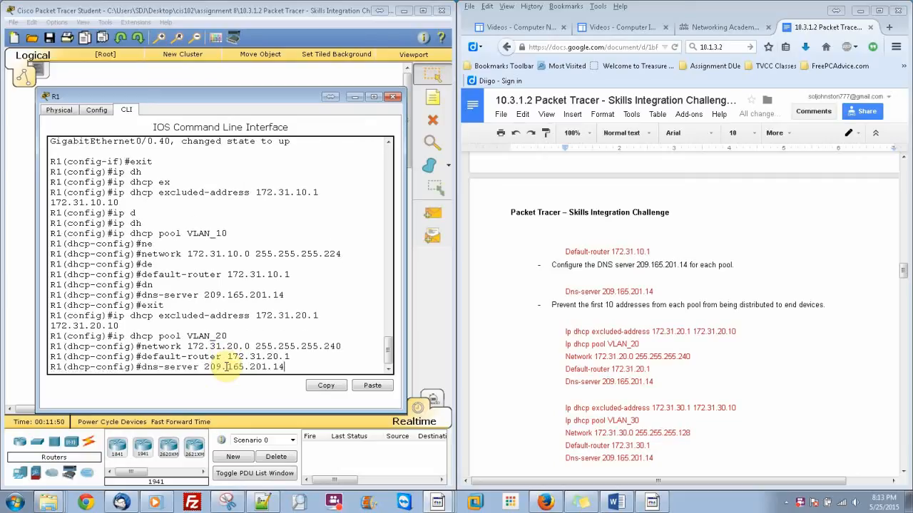
key("Return")
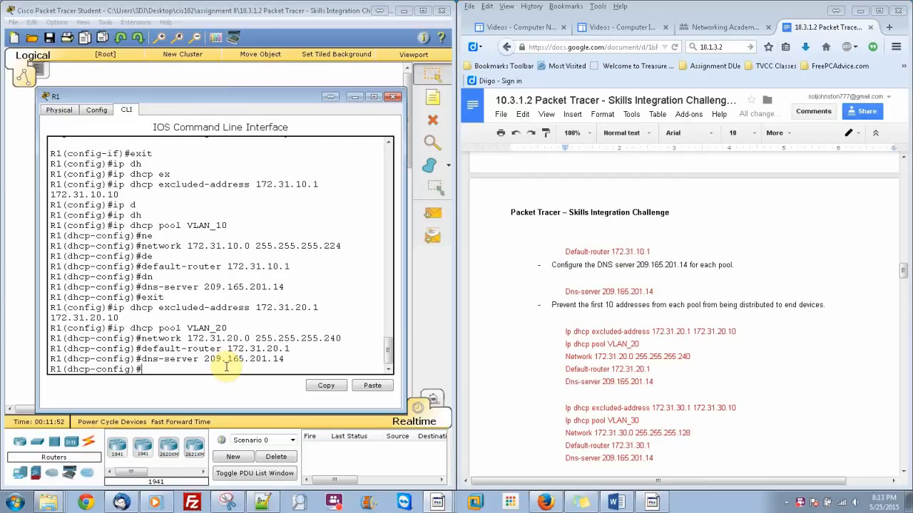
type("exit")
key("Return")
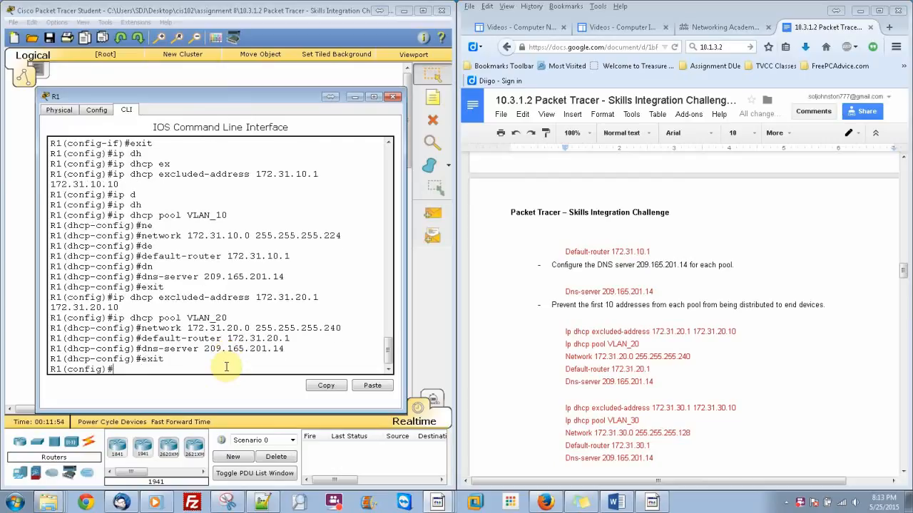
- Exclude addresses 172.31.30.1 through 172.31.30.10 from DHCP assignment on R1
key("Up")
key("Up")
key("Up")
key("Up")
key("Up")
key("Up")
key("Left")
key("Left")
key("Left")
key("Left")
key("Left")
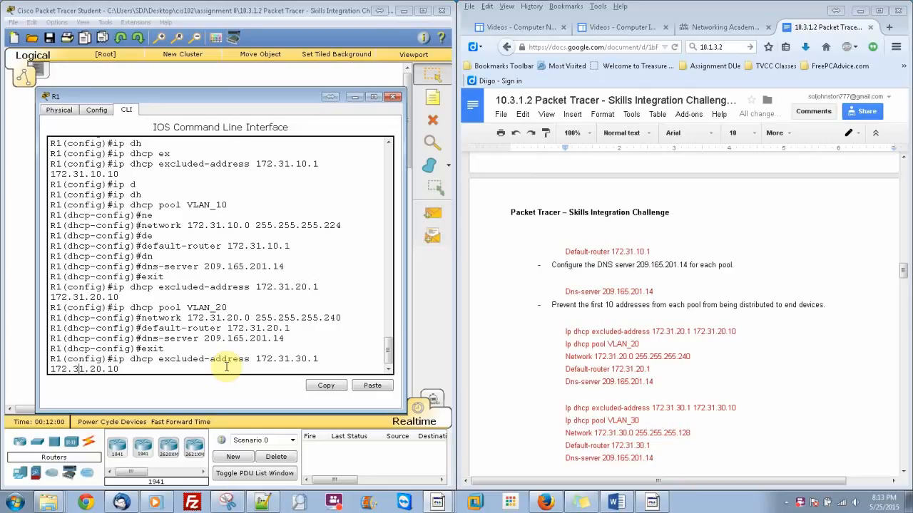
key("BackSpace")
type("3")
key("Return")
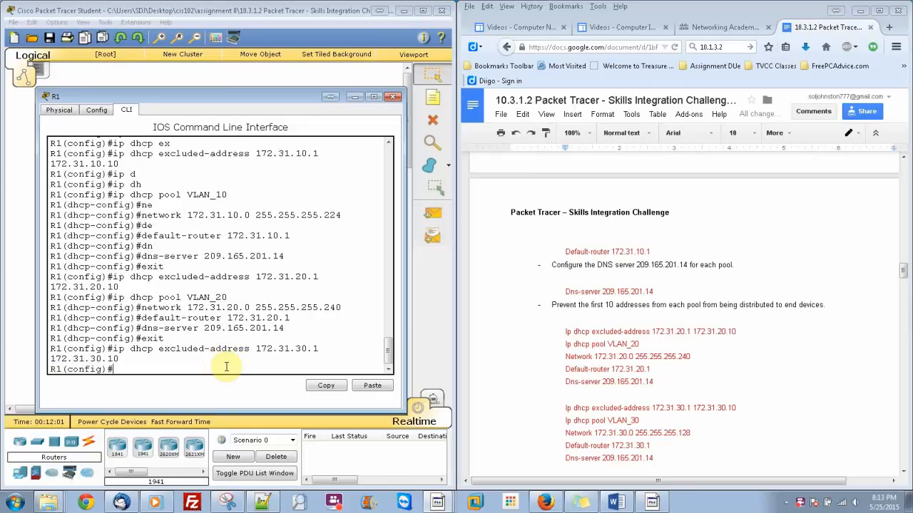
- Create the DHCP pool VLAN_30 on R1
type("exit")
key("Up")
key("Up")
key("Up")
key("Up")
key("Up")
key("Up")
key("Up")
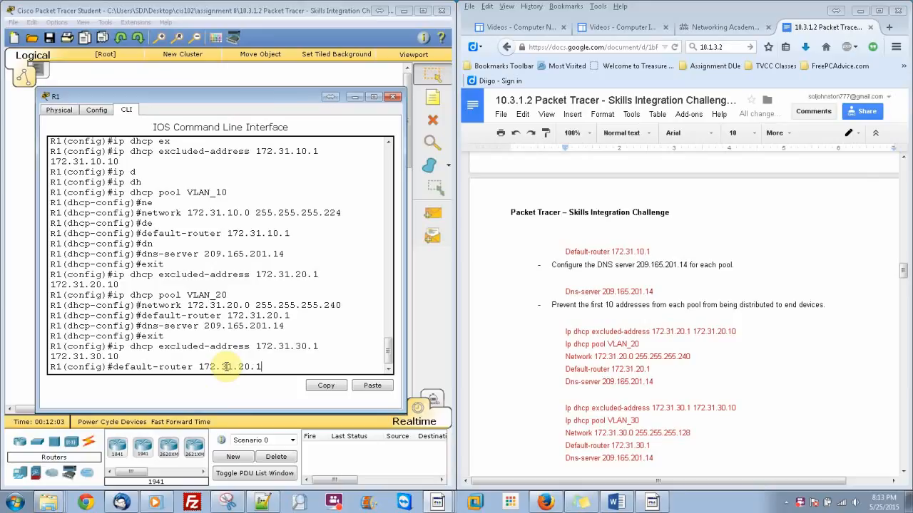
key("Down")
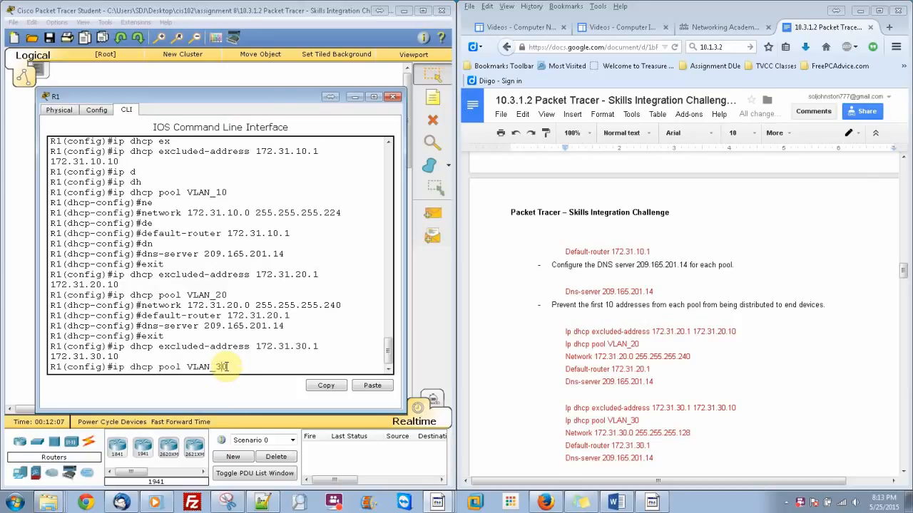
key("Return")
- Set the VLAN_30 pool's network to 172.31.30.0 with mask 255.255.255.128
key("Up")
key("Up")
key("Up")
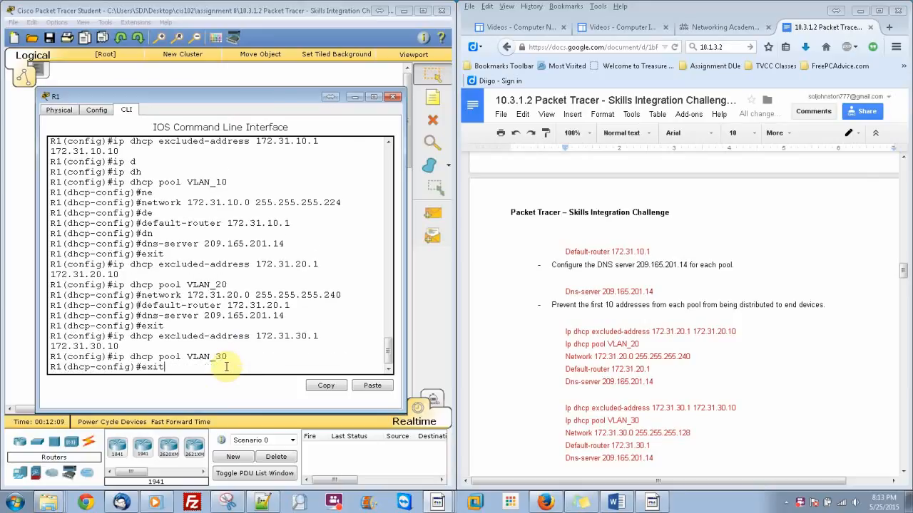
key("Up")
key("Up")
key("Up")
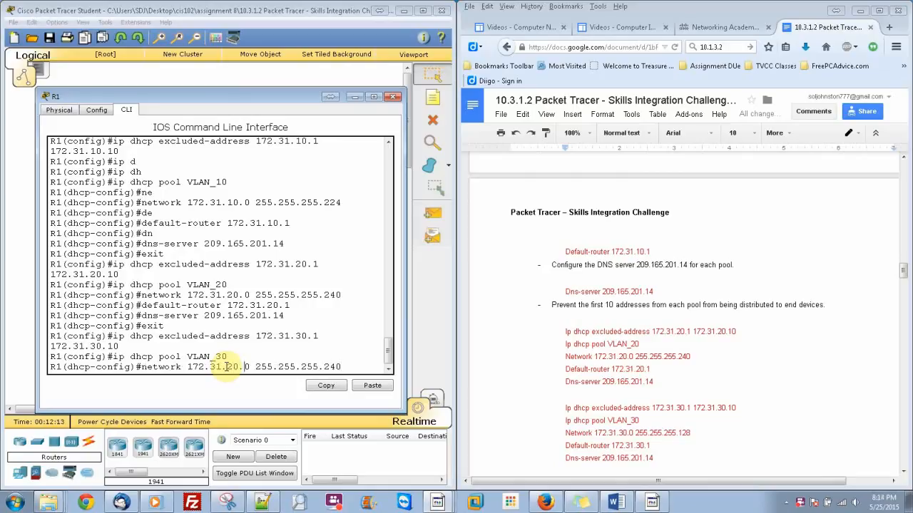
key("BackSpace")
type("4")
key("Return")
- Set the VLAN_30 pool's default router to 172.31.30.1
key("Up")
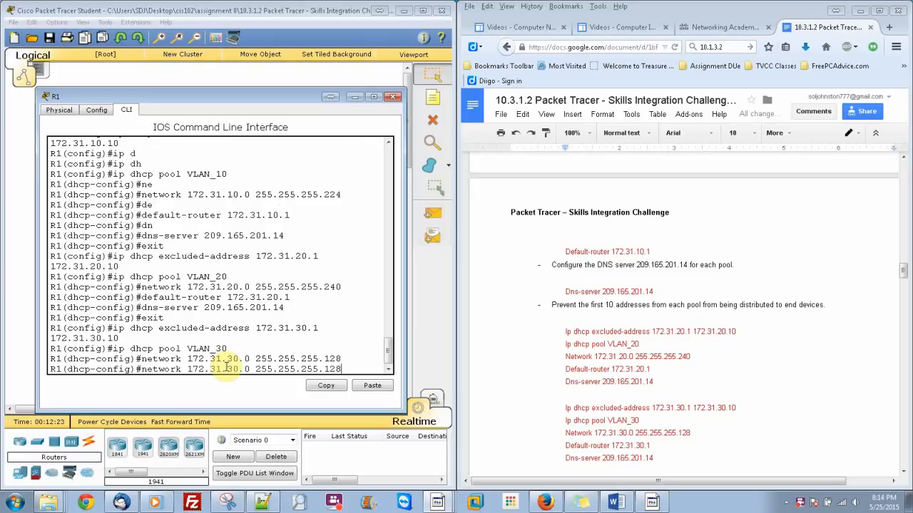
key("Up")
key("Up")
key("Up")
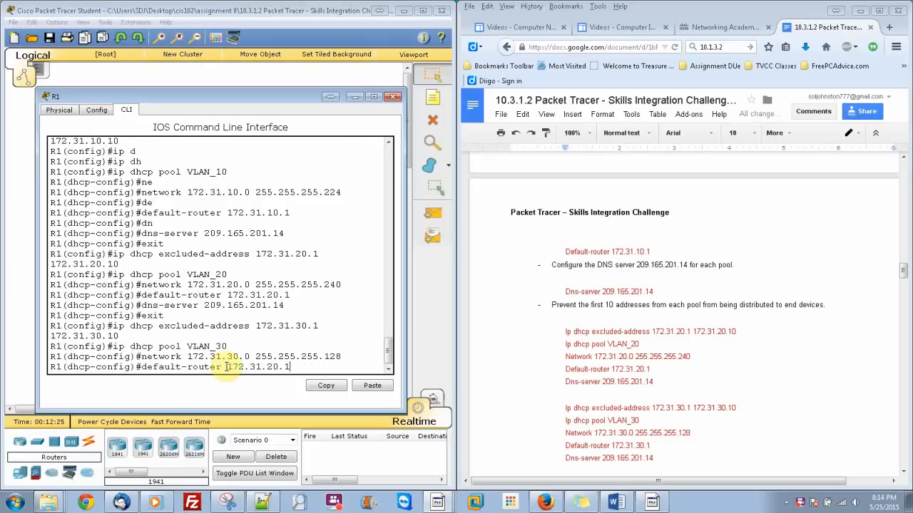
key("BackSpace")
type("3")
key("Return")
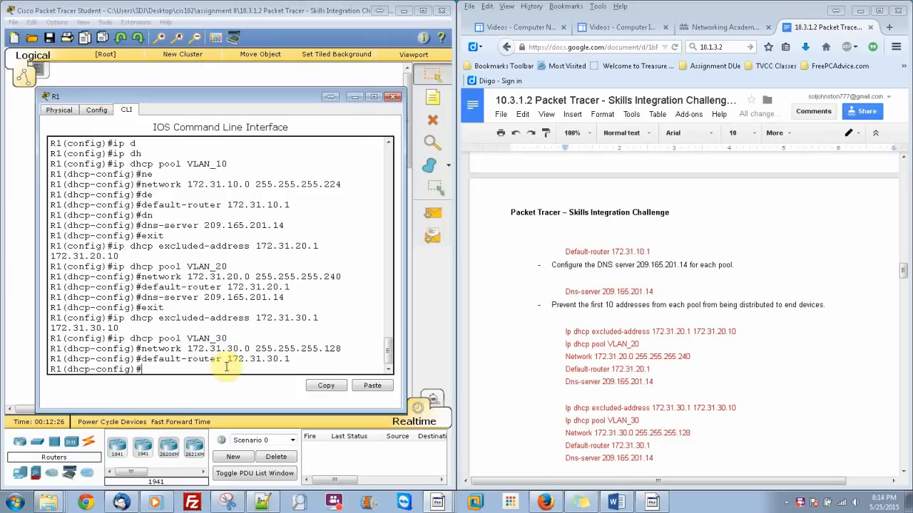
- Set the VLAN_30 pool's DNS server to 209.165.201.14 and return to global configuration mode
key("Up")
key("Up")
key("Up")
key("Up")
key("Up")
key("Up")
key("Up")
key("Up")
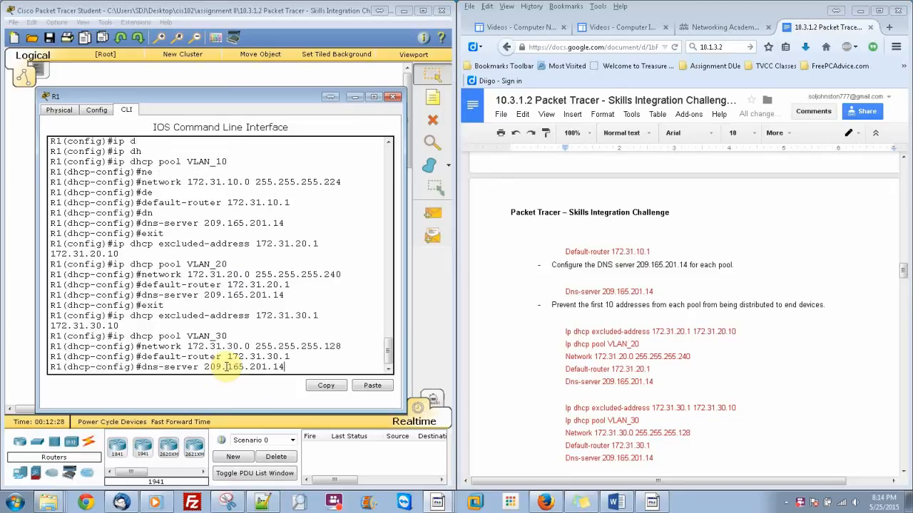
key("Down")
key("Return")
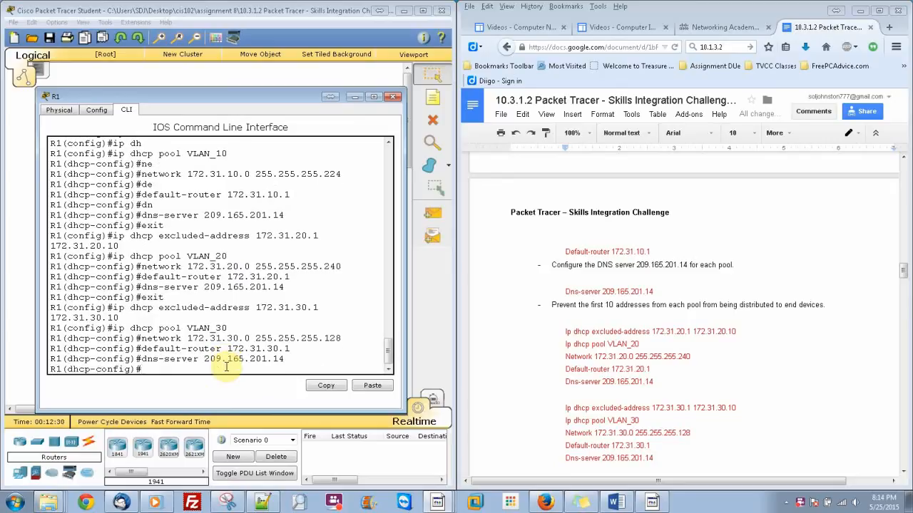
type("exit")
key("Return")
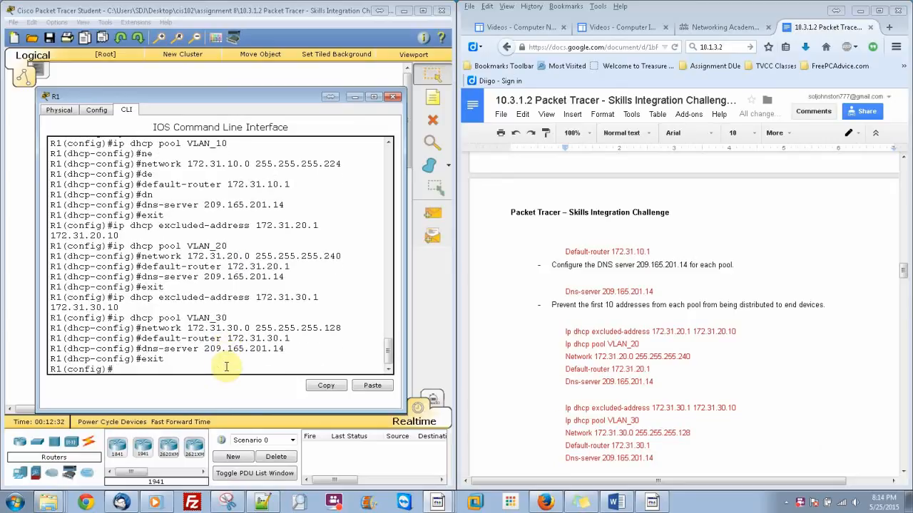
- Exclude addresses 172.31.40.1 to 172.31.40.10 from DHCP assignment on R1
left_click(835, 444)
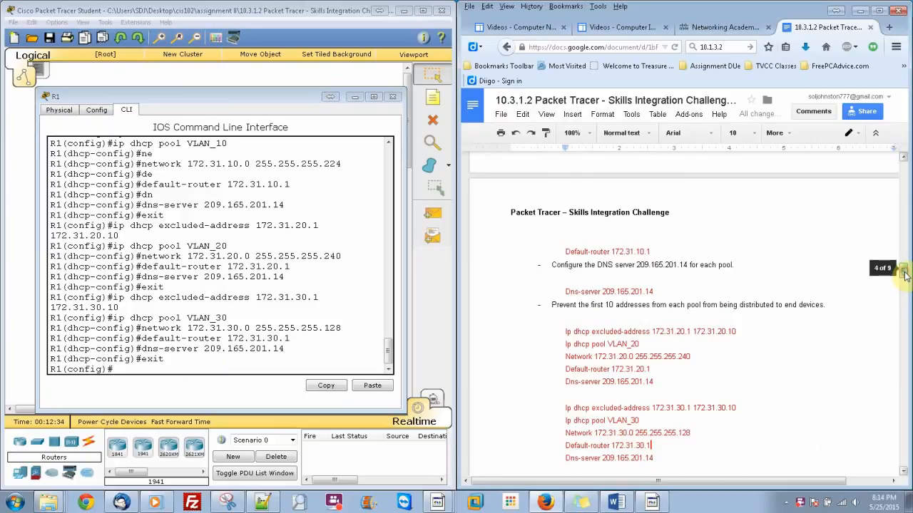
mouse_move(904, 277)
left_mouse_down()
mouse_move(906, 293)
mouse_move(904, 287)
left_mouse_up()
left_click(182, 369)
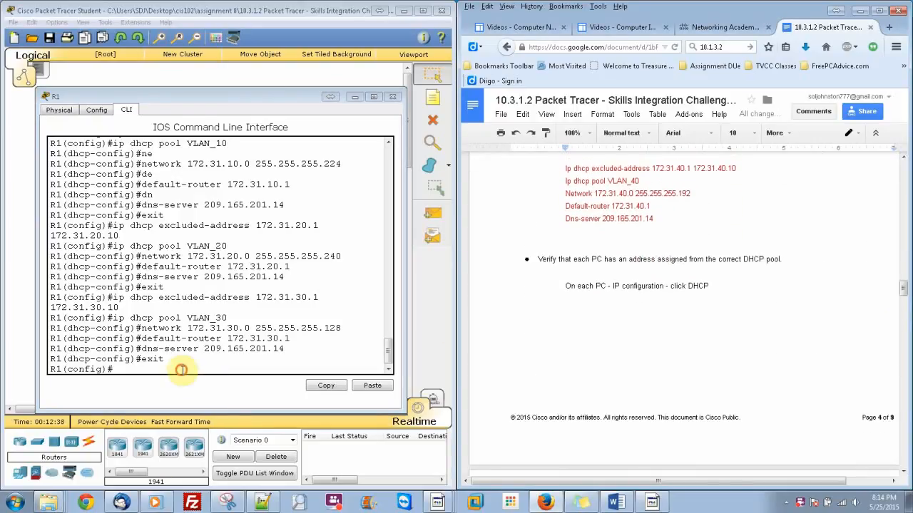
key("Up")
key("Up")
key("Up")
key("Up")
key("Up")
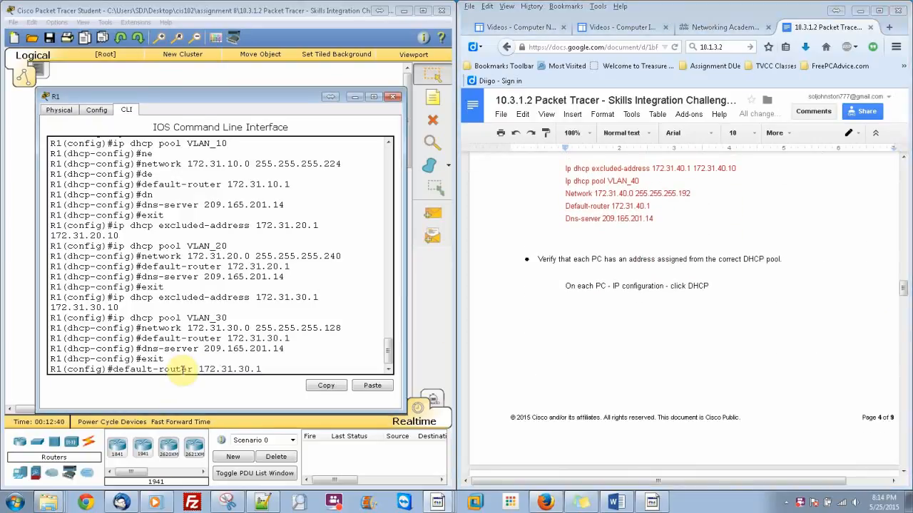
key("Up")
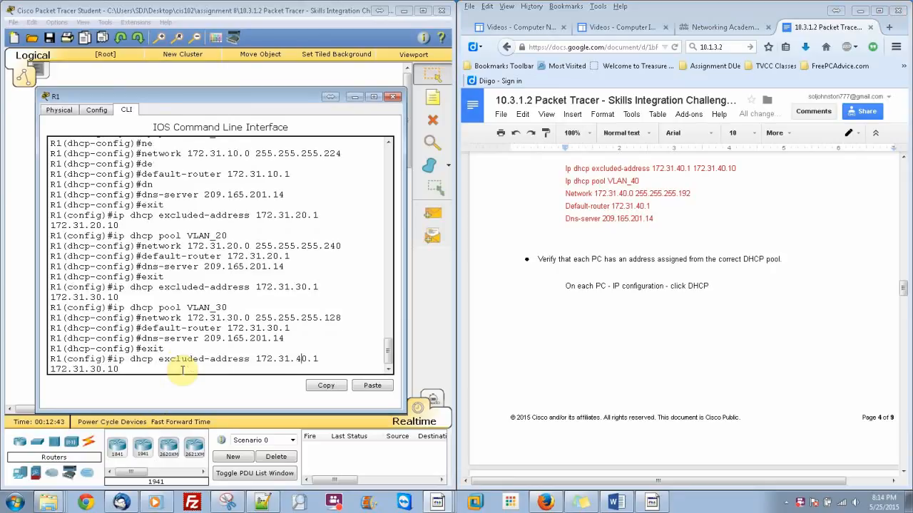
key("BackSpace")
type("4")
key("Return")
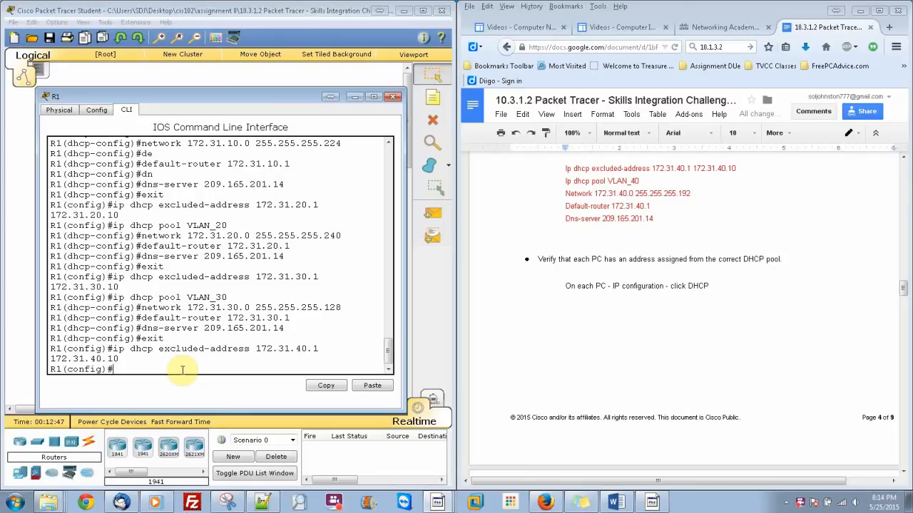
- Create the DHCP pool VLAN_40 on R1
key("Up")
key("Up")
key("Up")
key("Up")
key("Up")
key("Up")
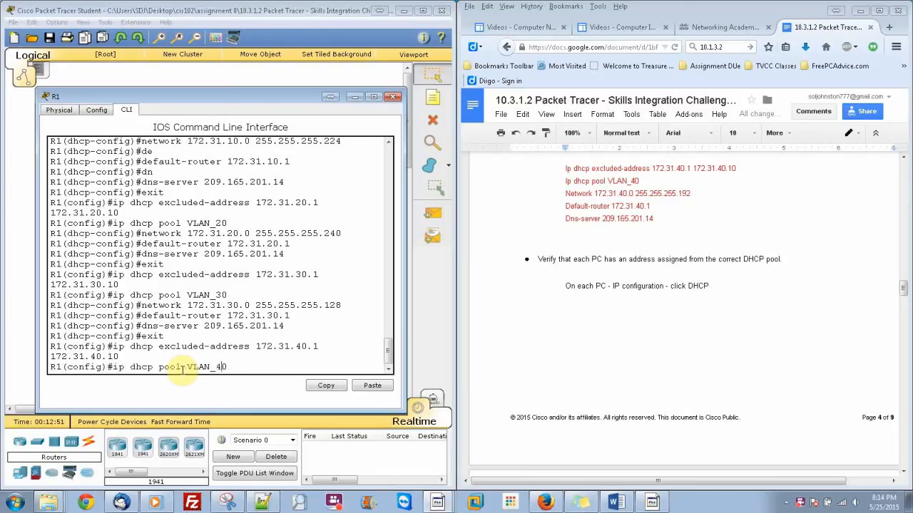
key("Return")
- Set the VLAN_40 pool's network to 172.31.40.0 with mask 255.255.255.192
key("Up")
key("Up")
key("Up")
key("Up")
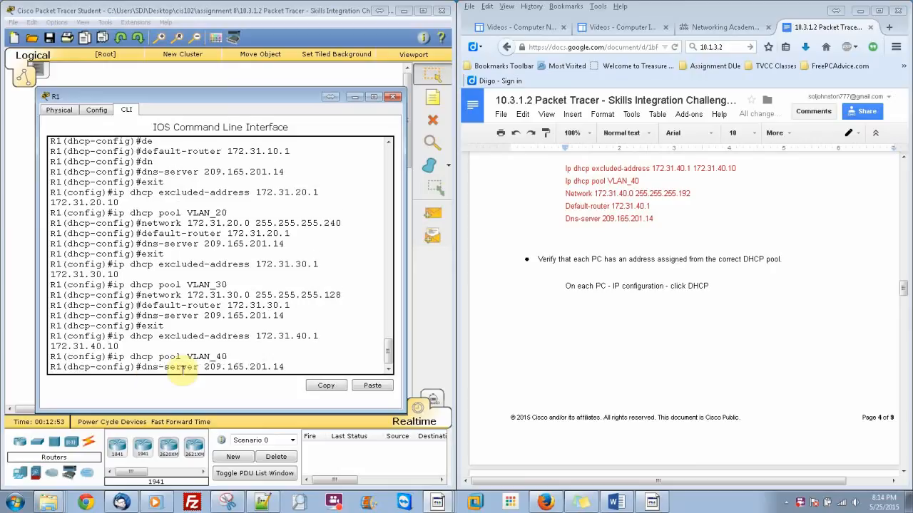
key("Up")
key("Up")
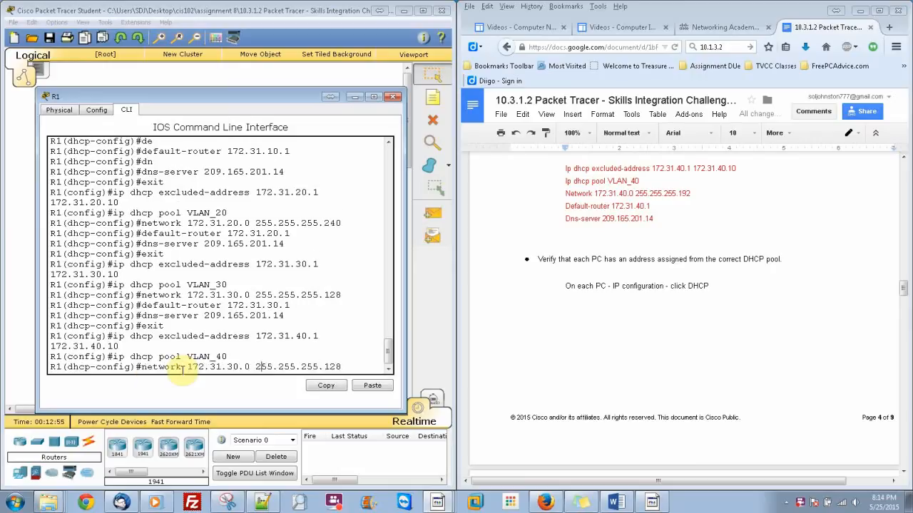
key("BackSpace")
key("BackSpace")
type("40")
key("Return")
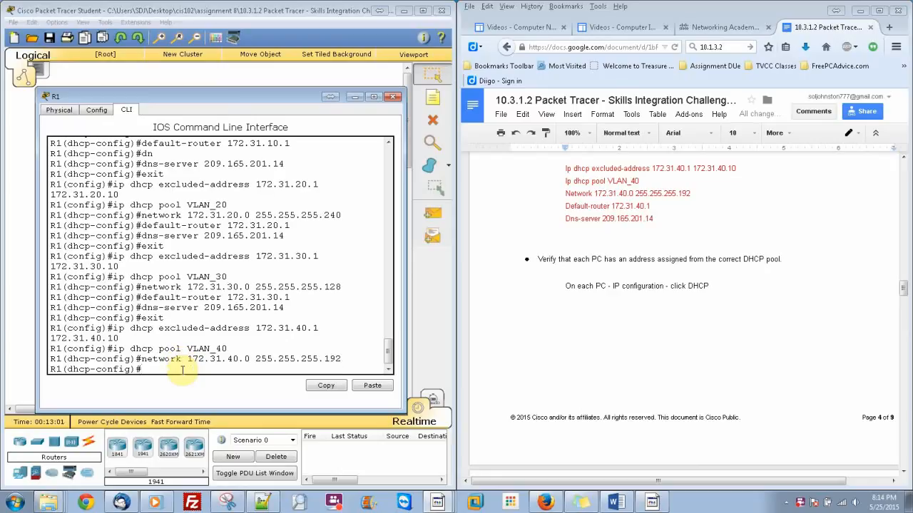
- Set the VLAN_40 pool's default router to 172.31.40.1
key("Up")
key("Up")
key("Up")
key("Up")
key("Up")
key("Up")
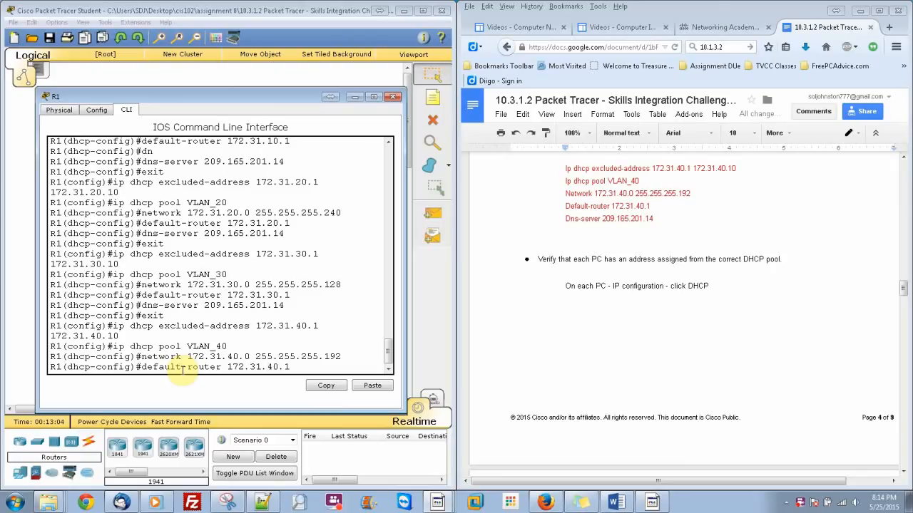
key("Return")
- Set the VLAN_40 pool's DNS server to 209.165.201.14 and minimize R1's window
key("Up")
key("Up")
key("Up")
key("Up")
key("Up")
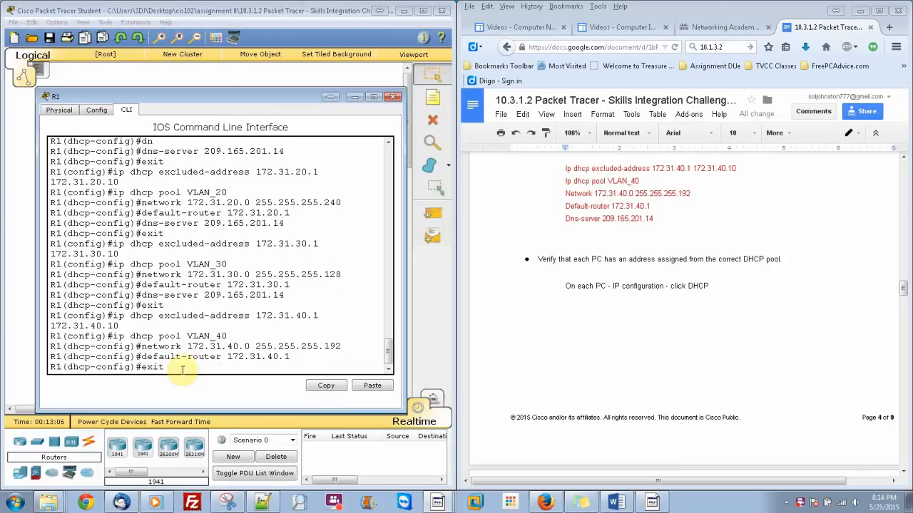
key("Up")
key("Return")
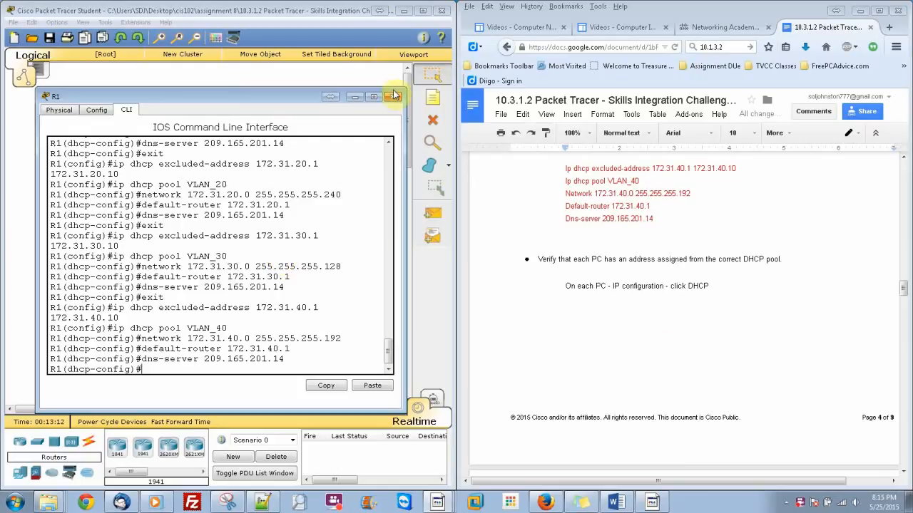
left_click(353, 97)
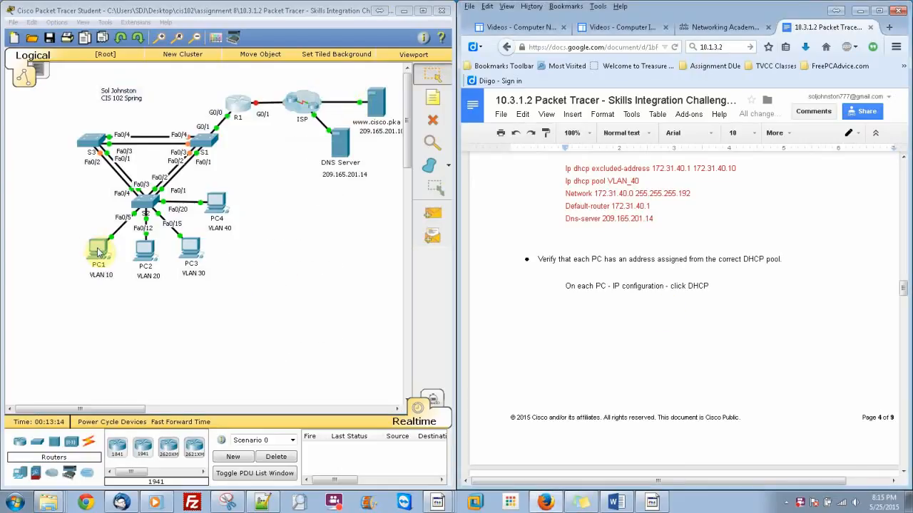
- Switch PC1's IPv4 configuration from static to DHCP and close its window
left_click(99, 251)
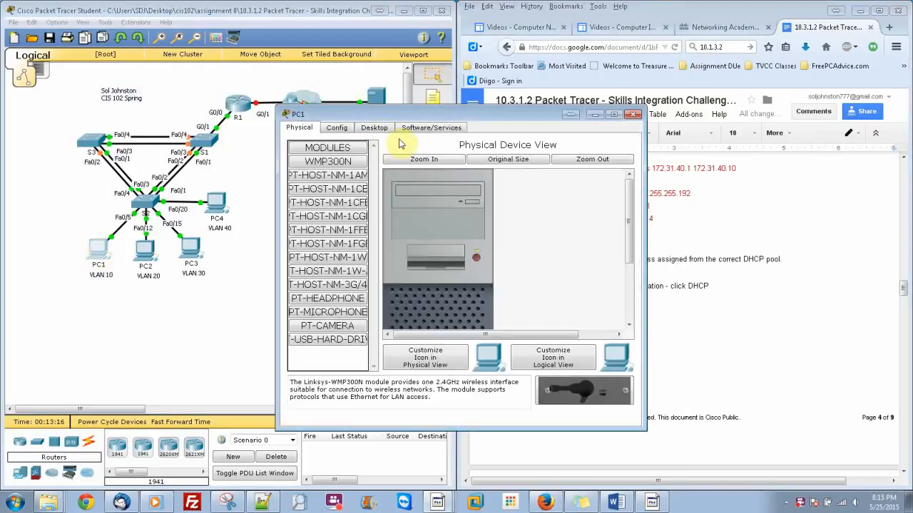
left_click(375, 128)
left_click(324, 175)
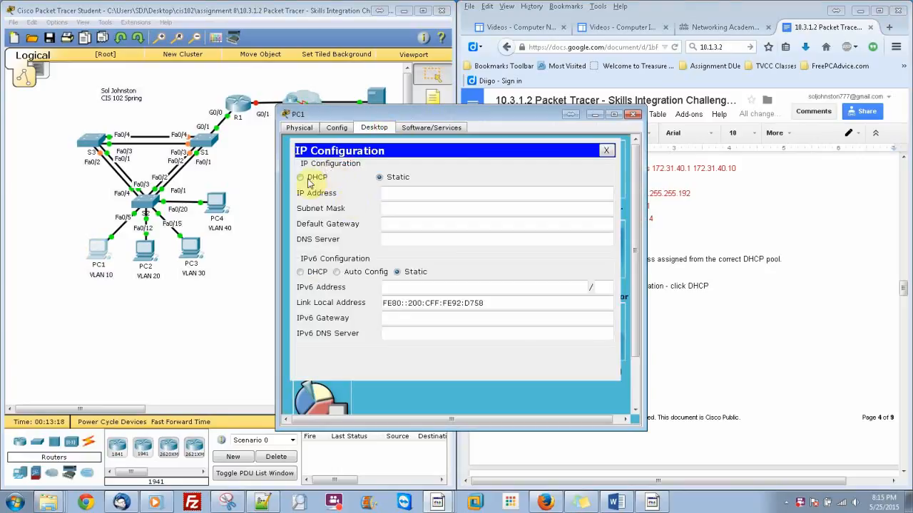
left_click(301, 177)
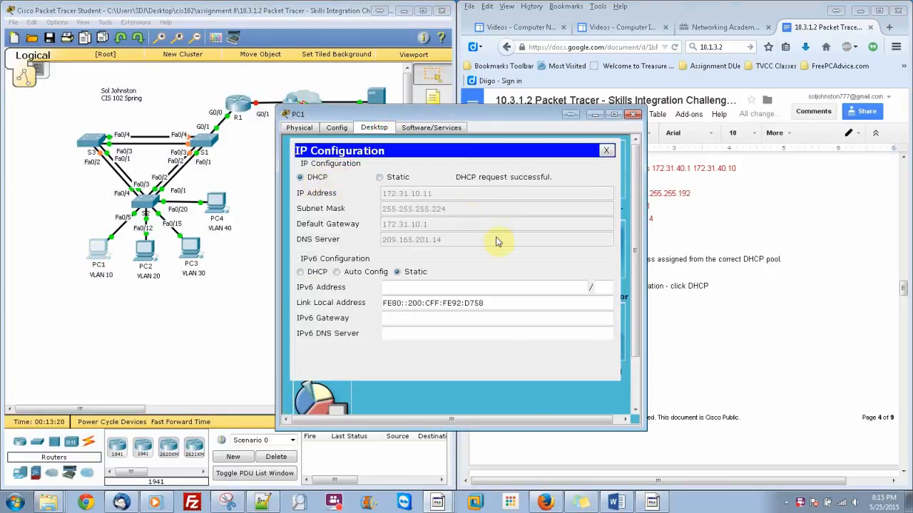
left_click(633, 114)
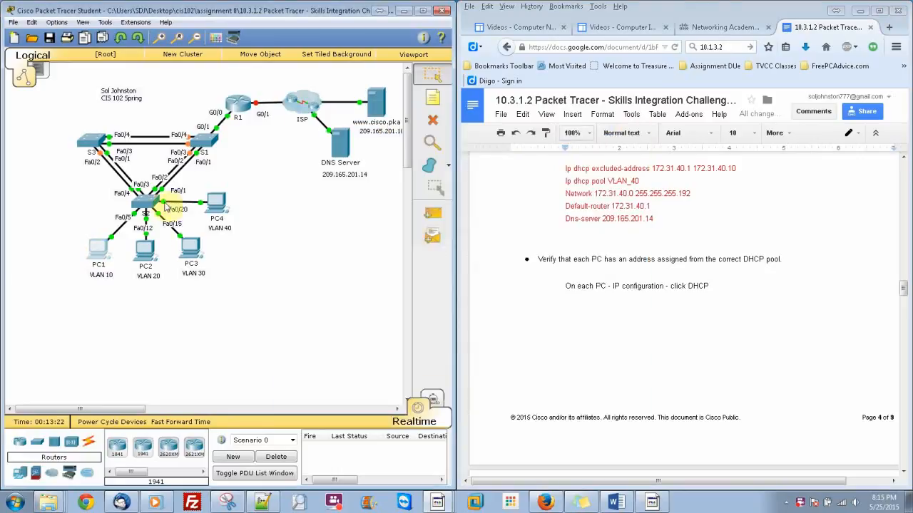
- Switch PC2's IPv4 configuration from static to DHCP and close its window
left_click(144, 262)
left_click(371, 128)
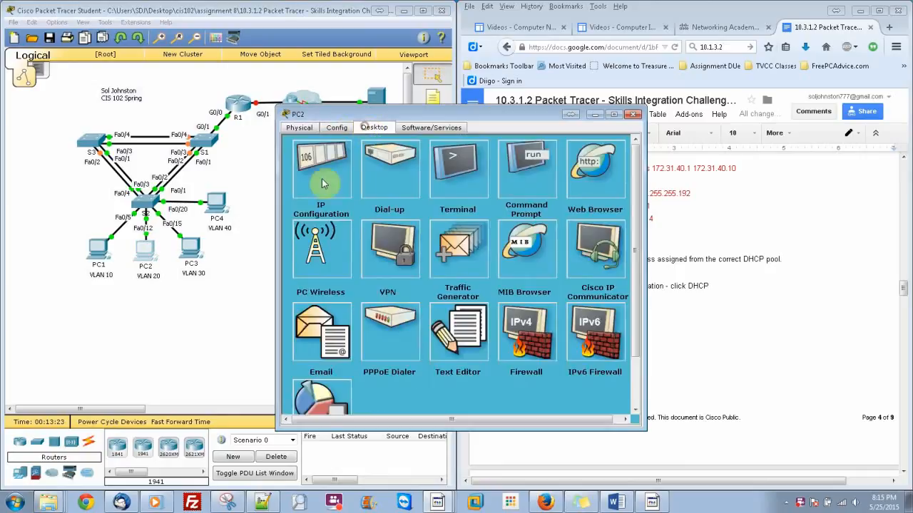
left_click(317, 180)
left_click(306, 177)
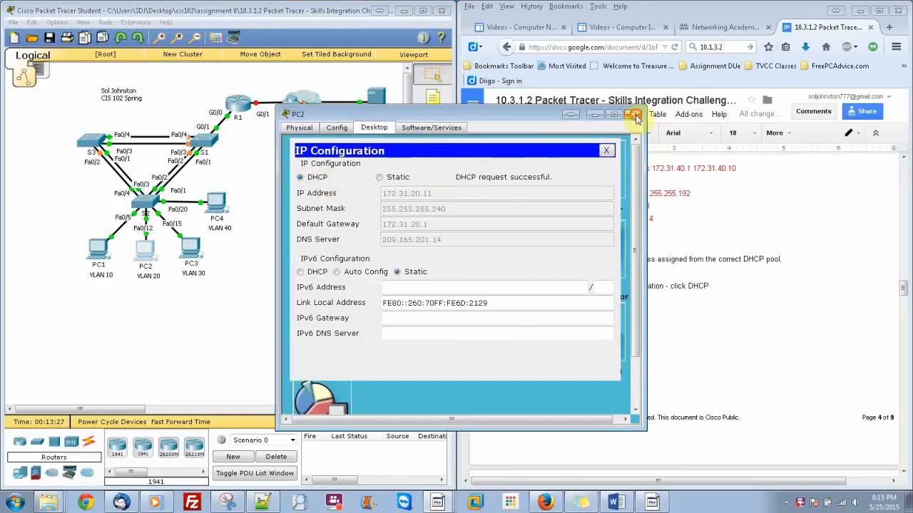
left_click(637, 116)
- Switch PC3's IPv4 configuration from static to DHCP and close its window
left_click(191, 249)
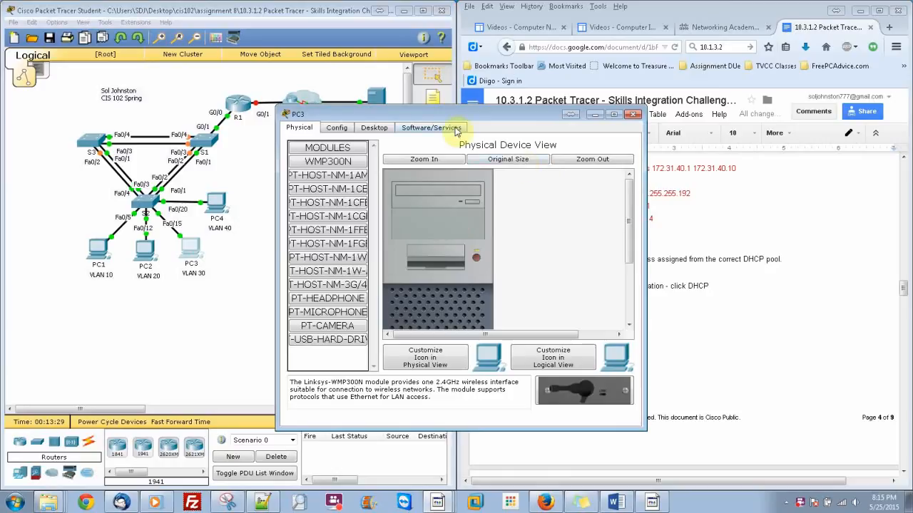
left_click(374, 128)
left_click(307, 184)
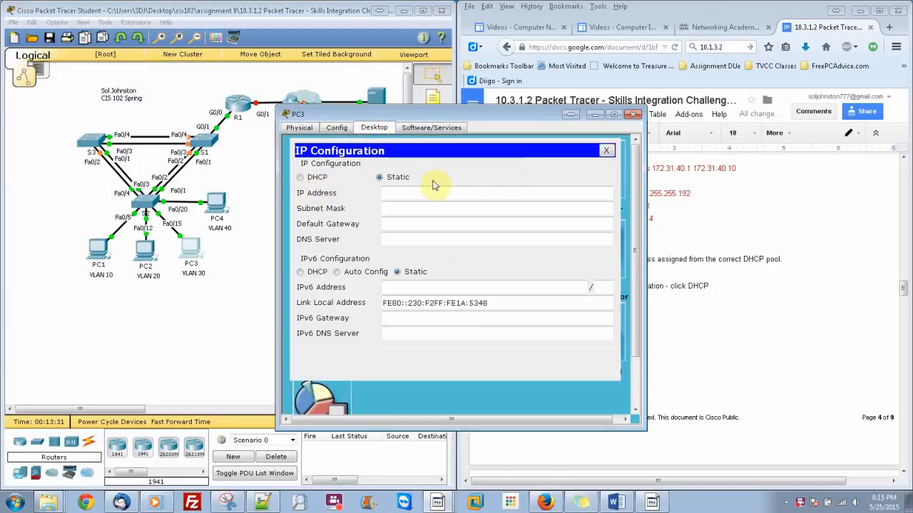
left_click(315, 177)
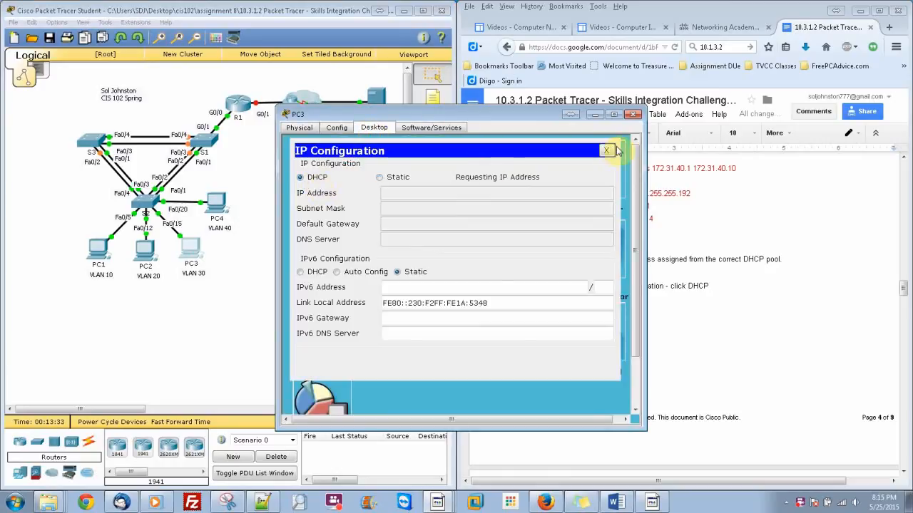
left_click(634, 114)
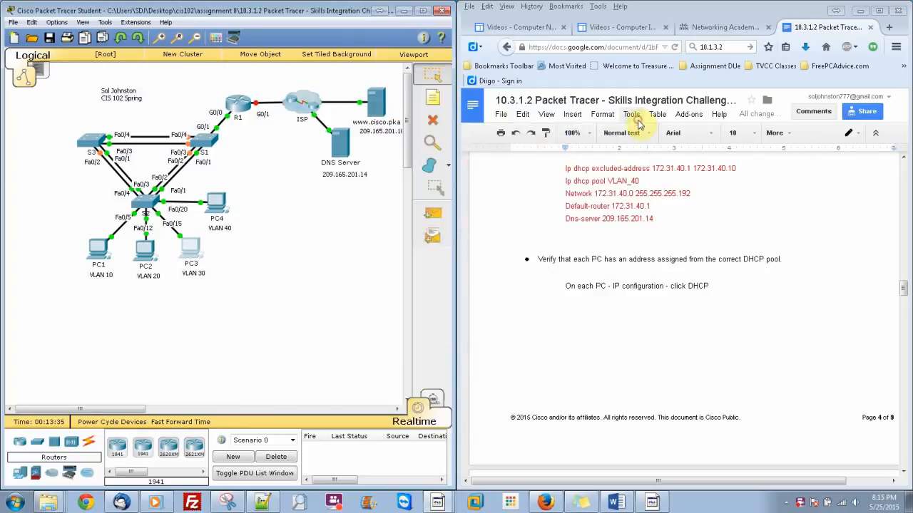
- Switch PC4's IPv4 configuration from static to DHCP and close its window
left_click(216, 202)
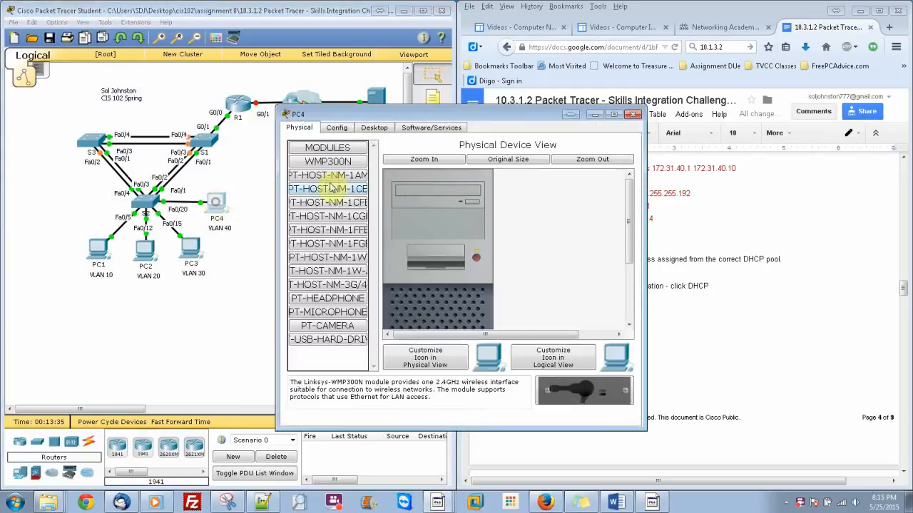
left_click(370, 128)
left_click(323, 193)
left_click(317, 177)
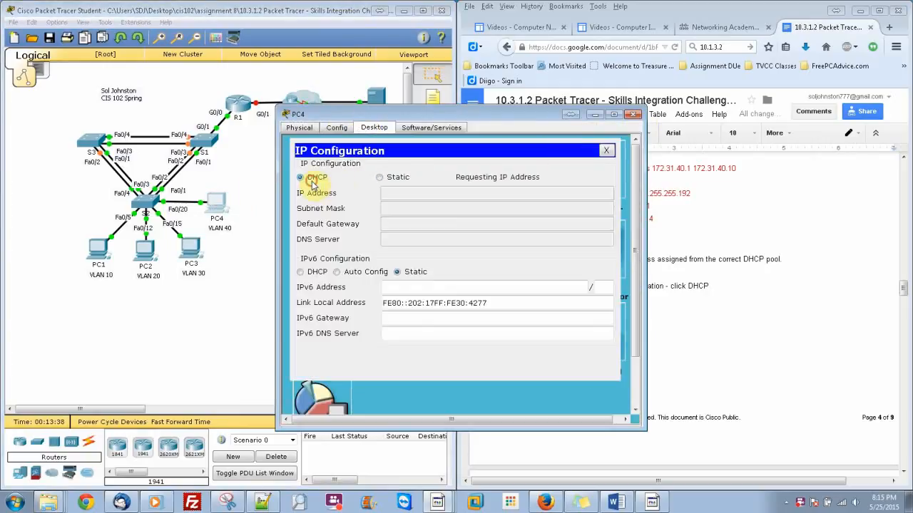
left_click(633, 117)
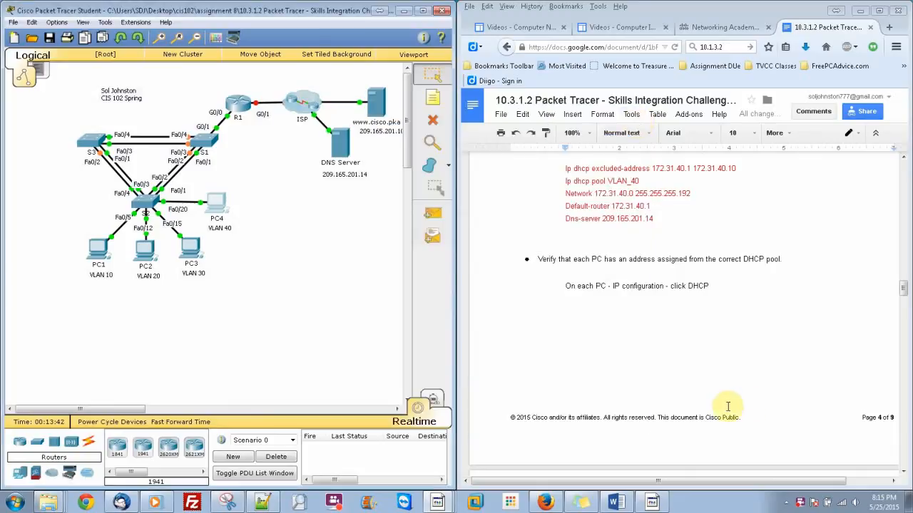
- Leave the DHCP pool mode on R1 and configure interface G0/1 to obtain its IP address through DHCP
left_click_drag(903, 294, 905, 427)
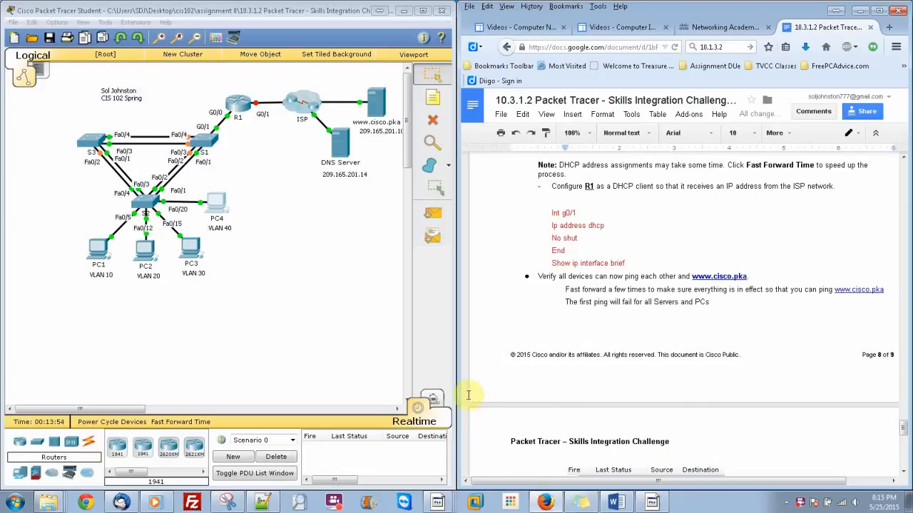
left_click(245, 104)
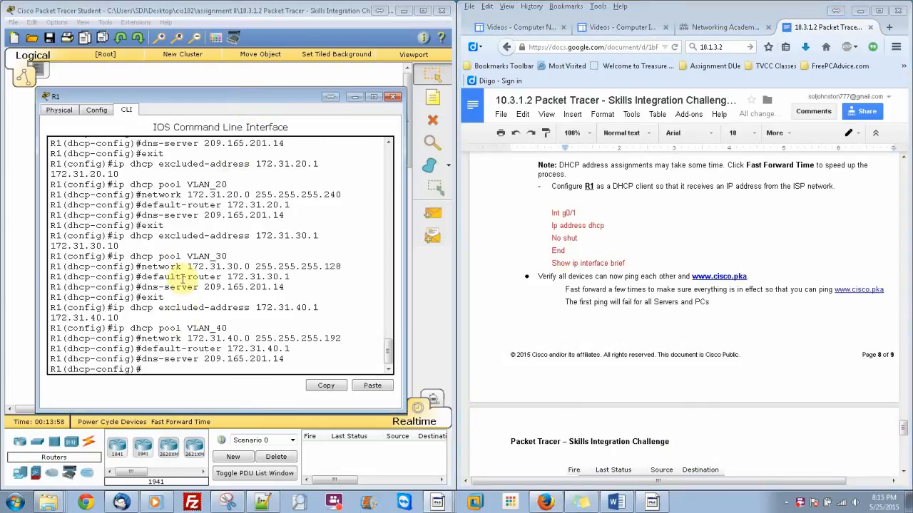
type("exit")
key("Return")
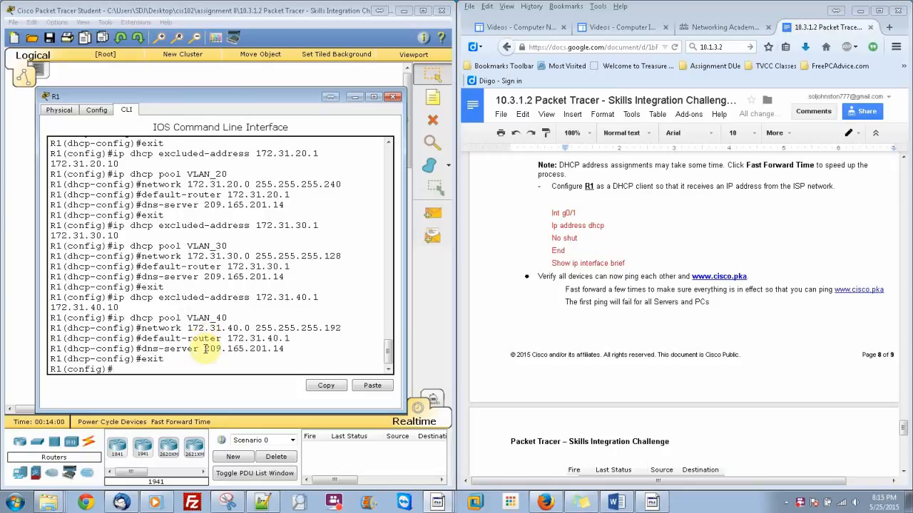
type("i")
type("nt g0/1")
key("Return")
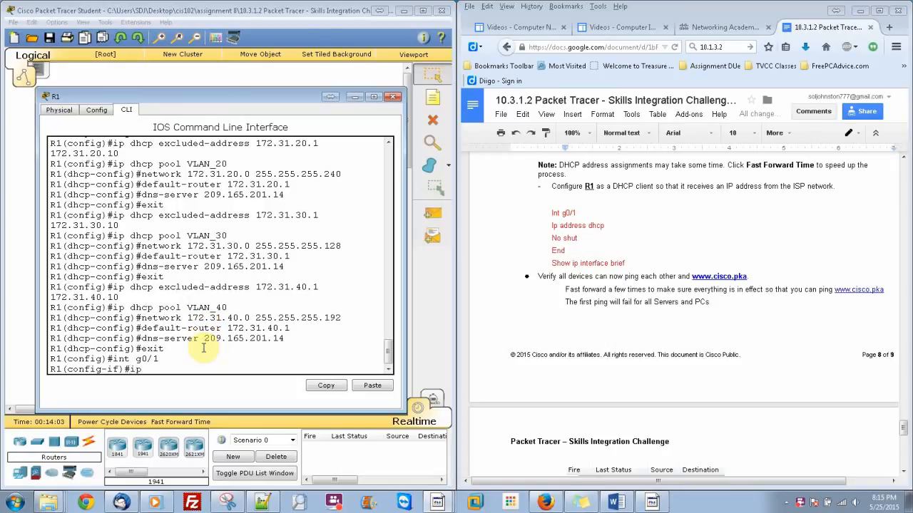
type("ip add")
key("Tab")
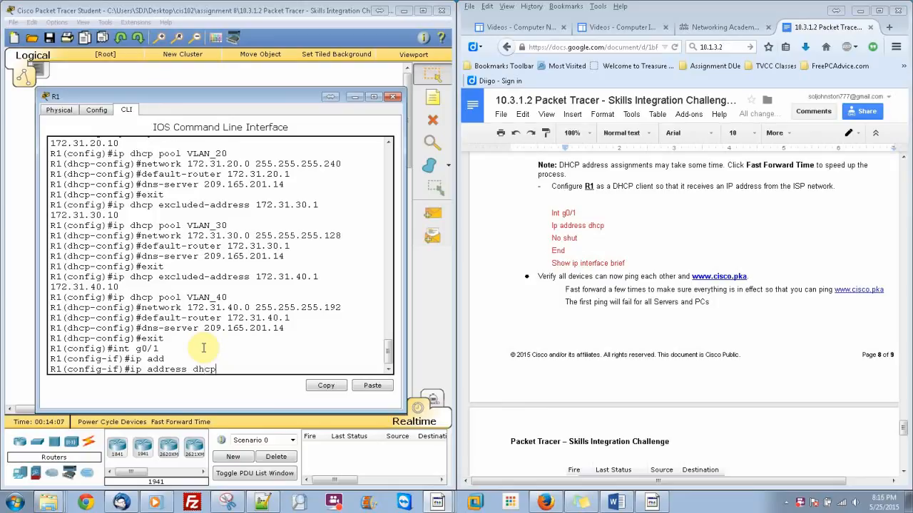
key("Return")
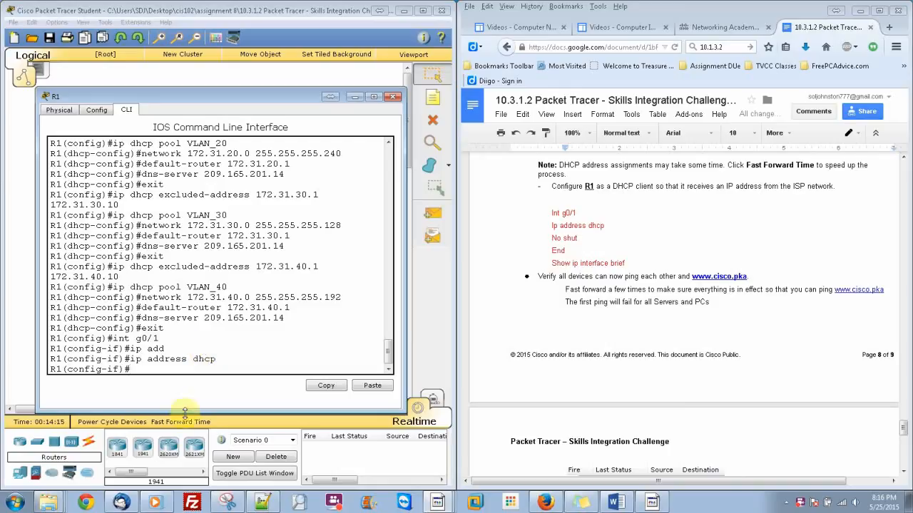
- Enable interface G0/1 on R1 and return to privileged EXEC mode
type("no shut")
key("Return")
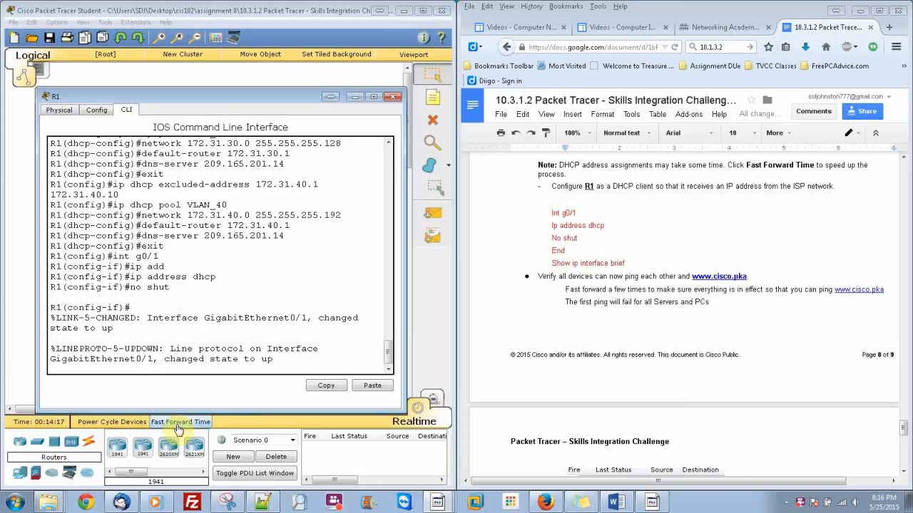
key("Return")
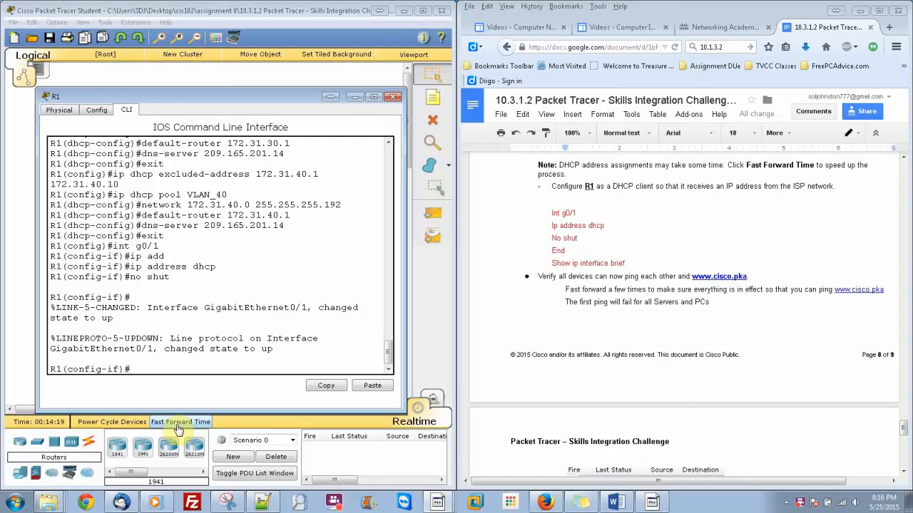
type("end")
key("Return")
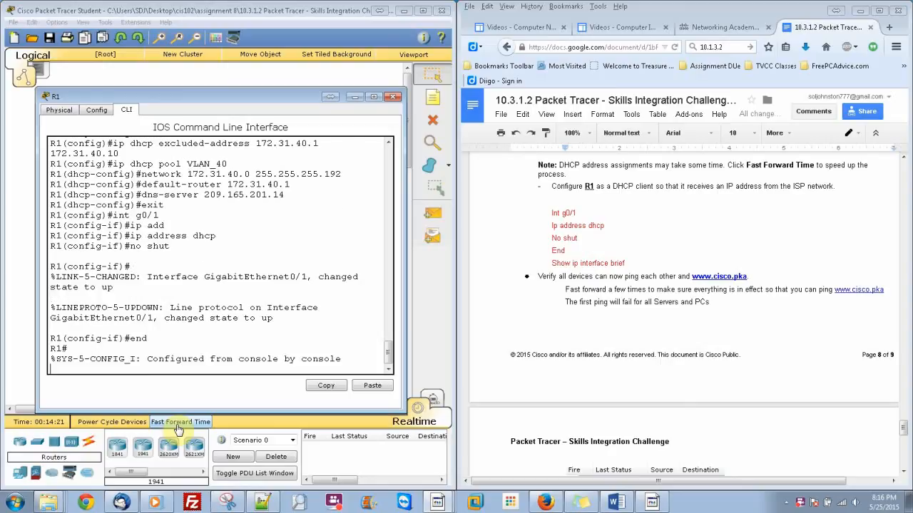
- Display R1's brief IP interface summary and examine the addresses and status of its interfaces, including G0/1
key("Return")
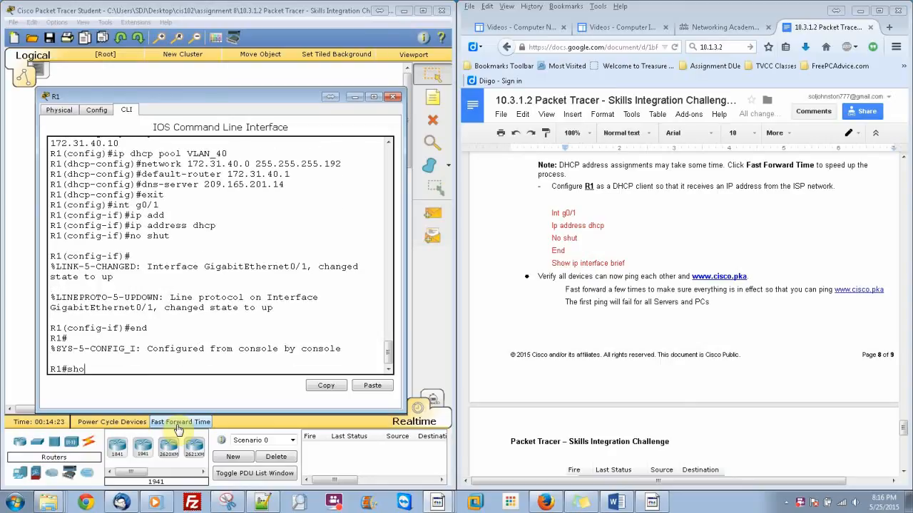
type("show ip inter")
key("Tab")
type("br")
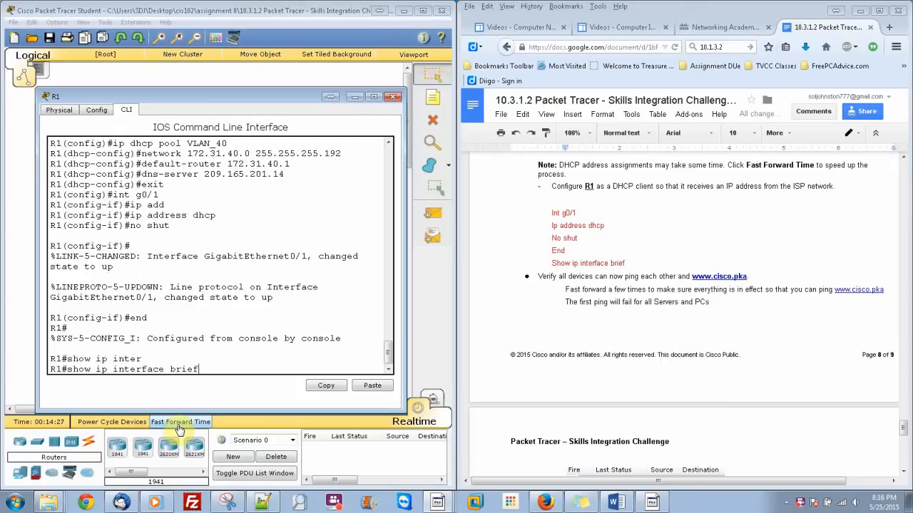
type("ief")
key("Return")
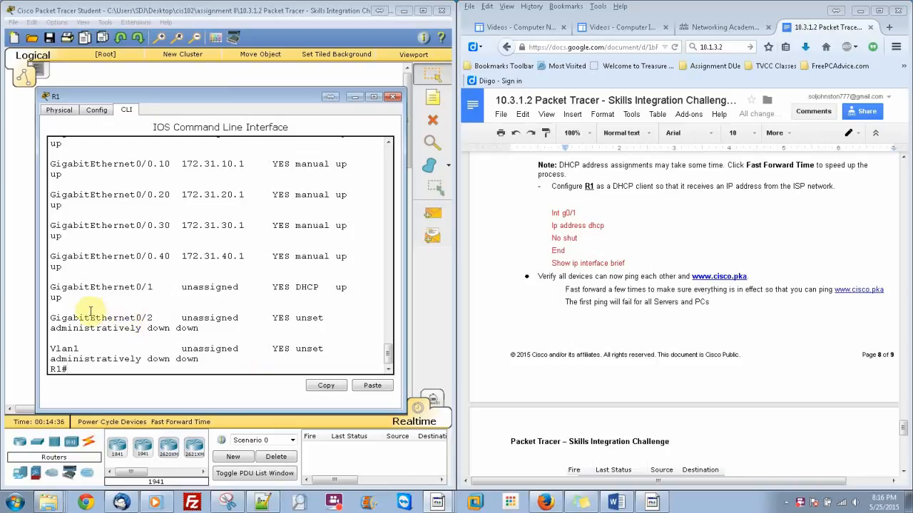
left_click_drag(102, 318, 254, 326)
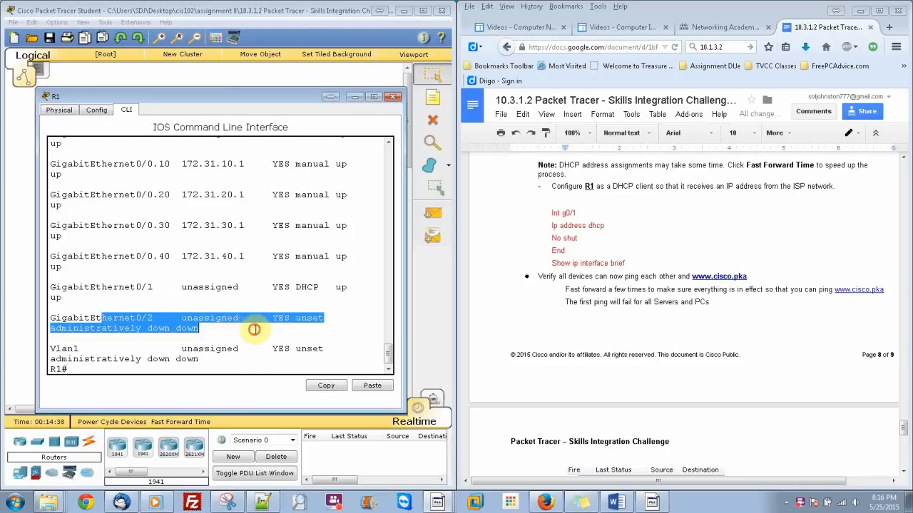
left_click(255, 327)
left_click_drag(389, 357, 389, 363)
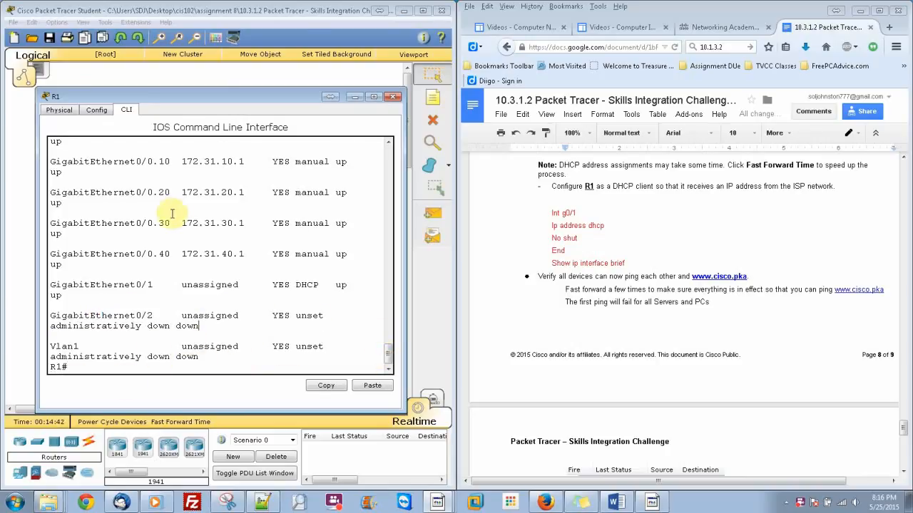
mouse_move(388, 356)
left_mouse_down()
mouse_move(390, 337)
mouse_move(393, 364)
mouse_move(389, 348)
mouse_move(389, 356)
left_mouse_up()
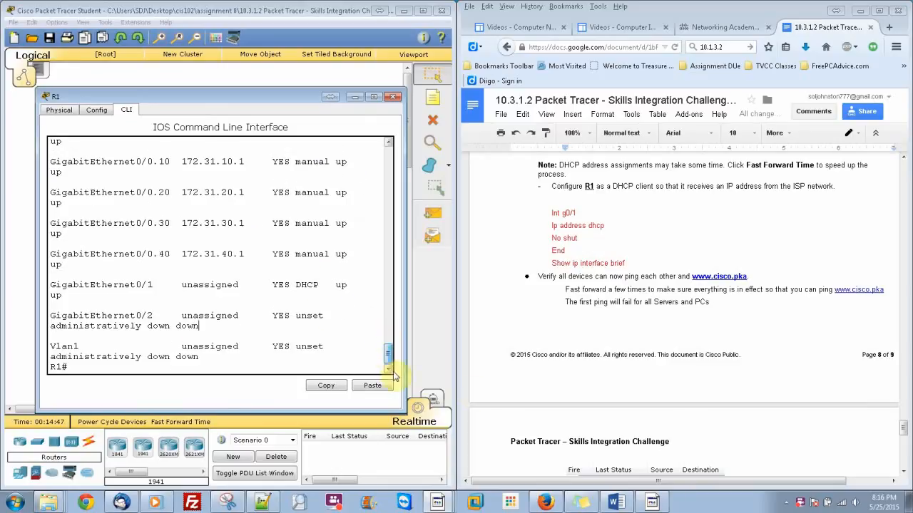
- Fast-forward the simulation time and check the completion score in the PT Activity window
left_click(525, 378)
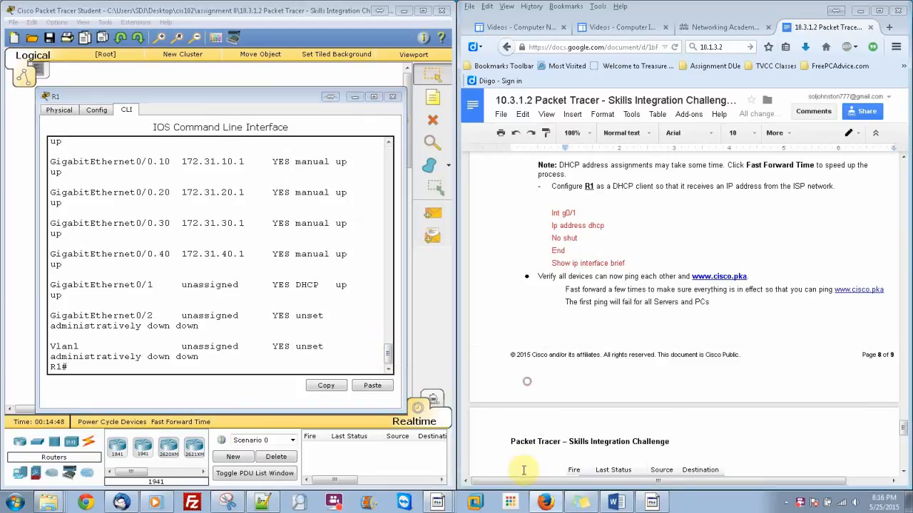
left_click(191, 422)
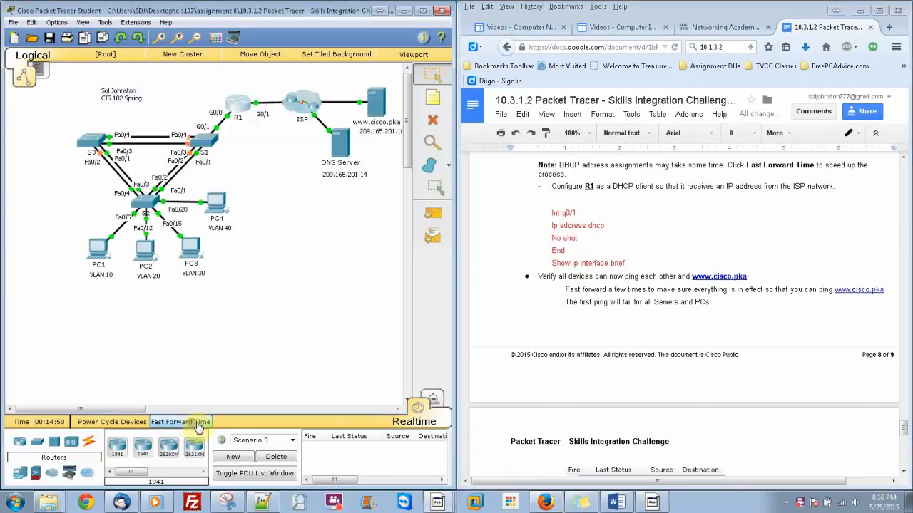
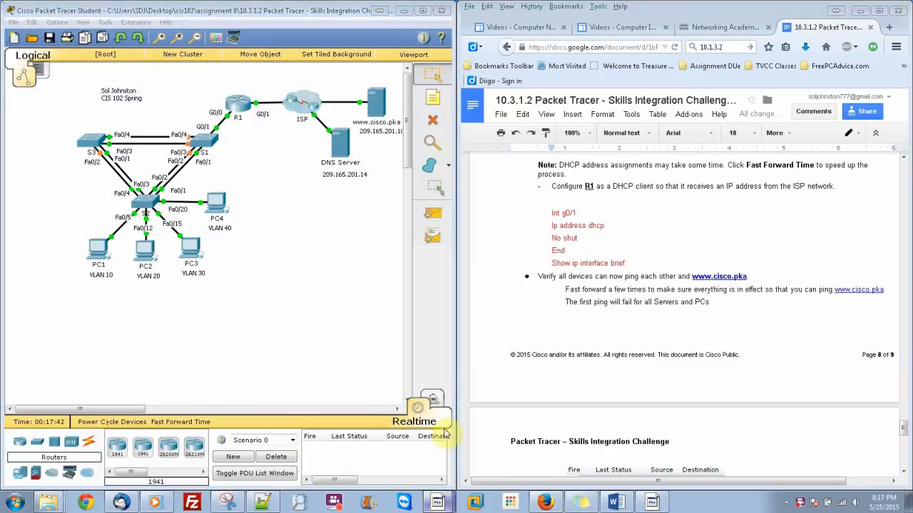
left_click(446, 425)
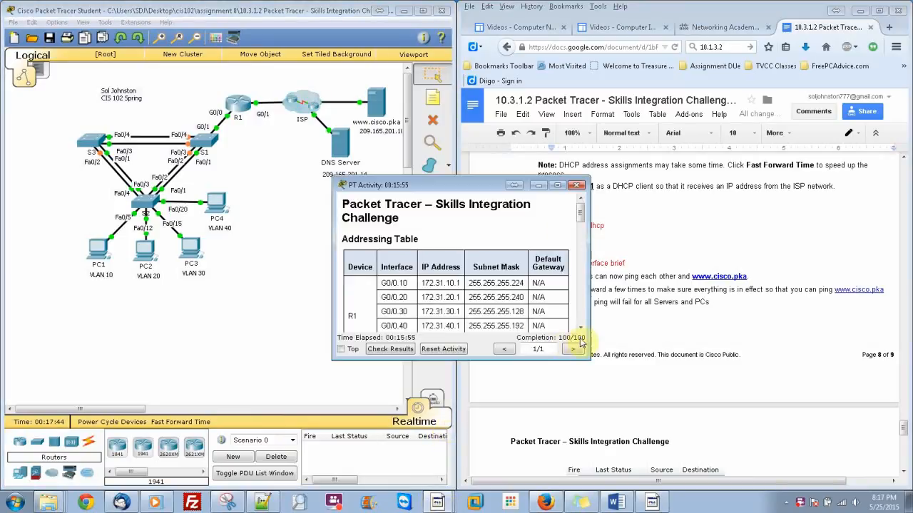
left_click(285, 273)
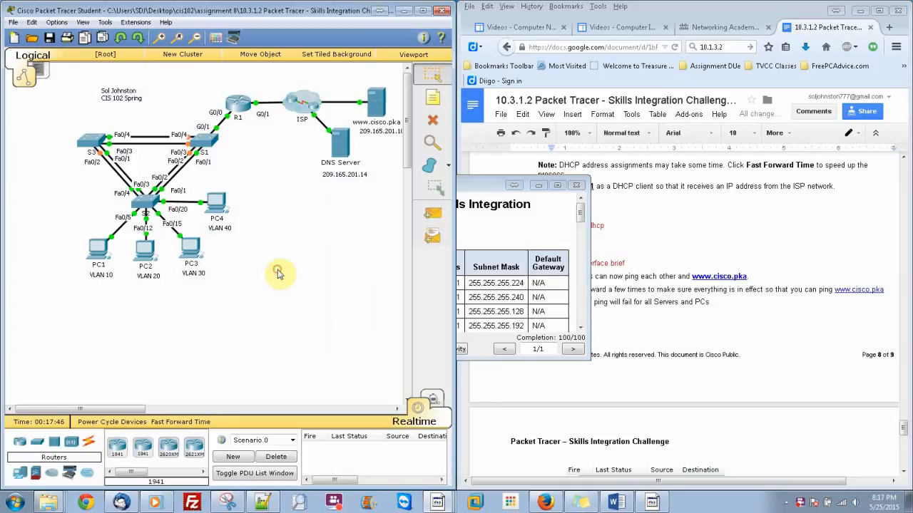
- Consult the ping list in the instructions document, fast-forward the simulation time again, and send a simple PDU from PC1 to PC2
left_click(685, 276)
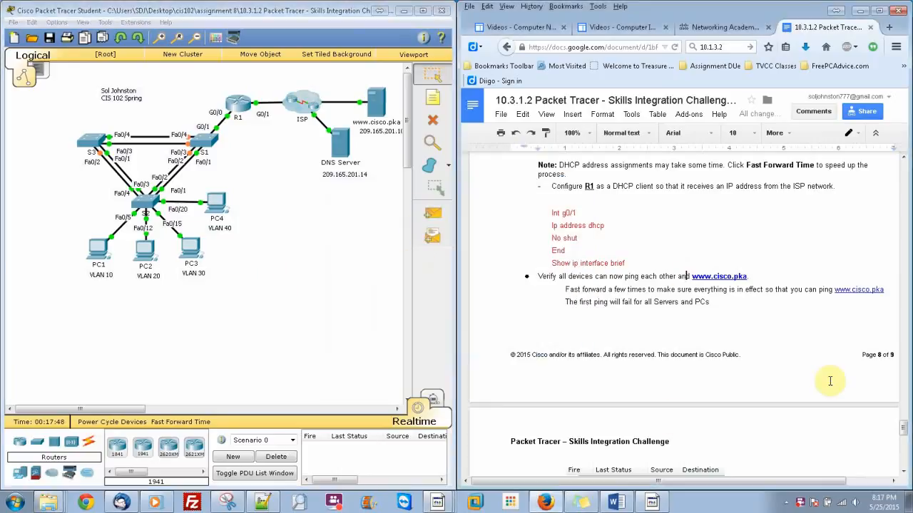
scroll(904, 431, "down", 2)
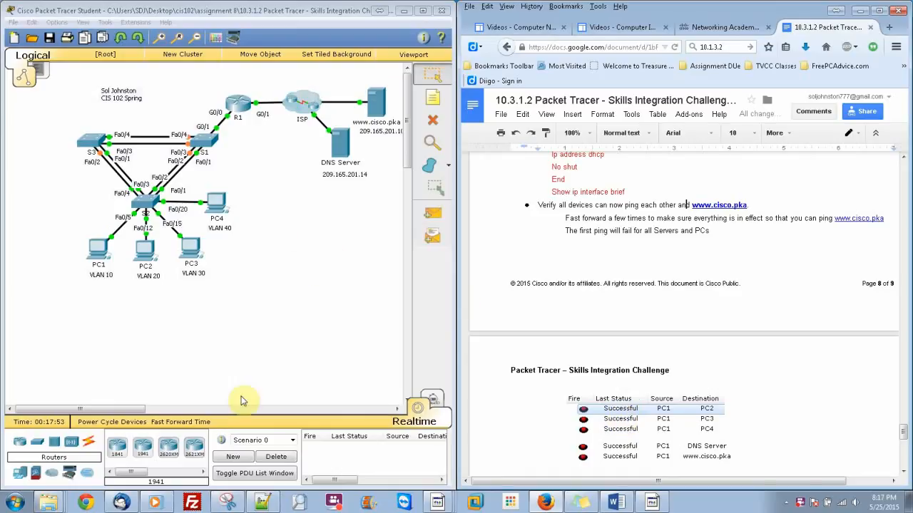
left_click(164, 428)
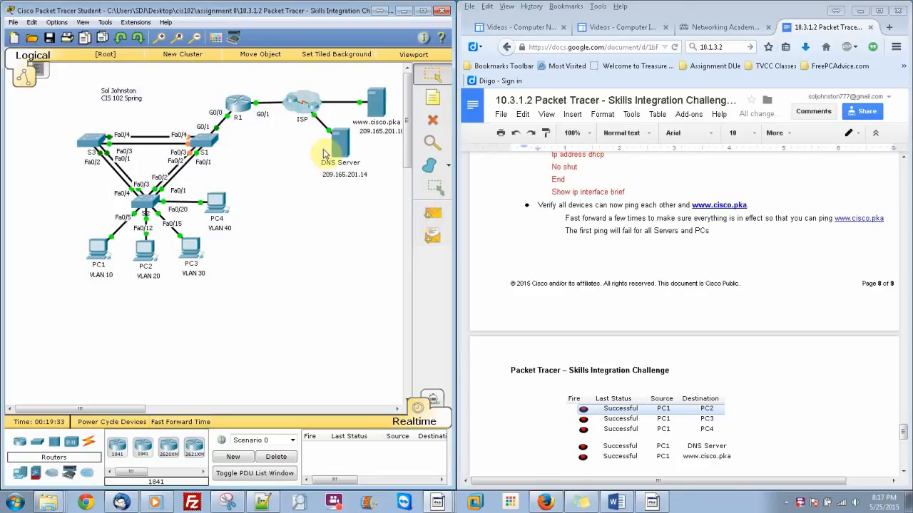
left_click(428, 216)
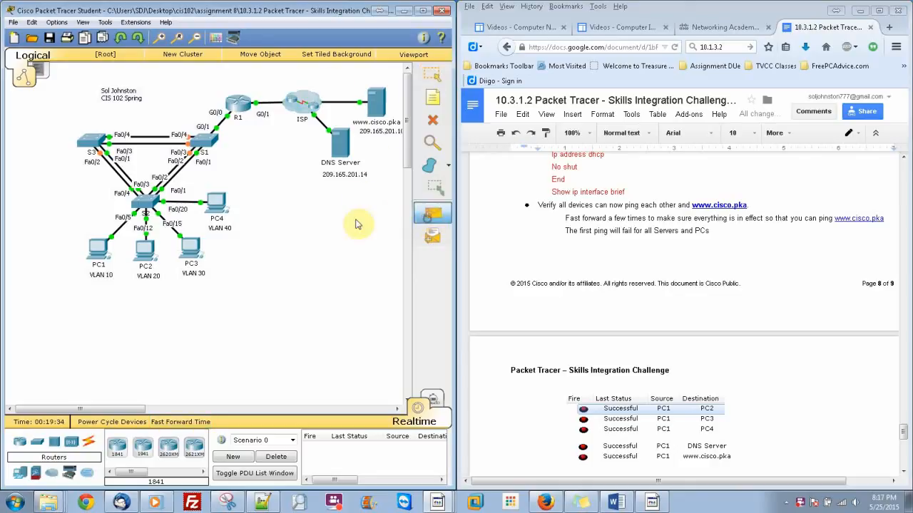
left_click(100, 250)
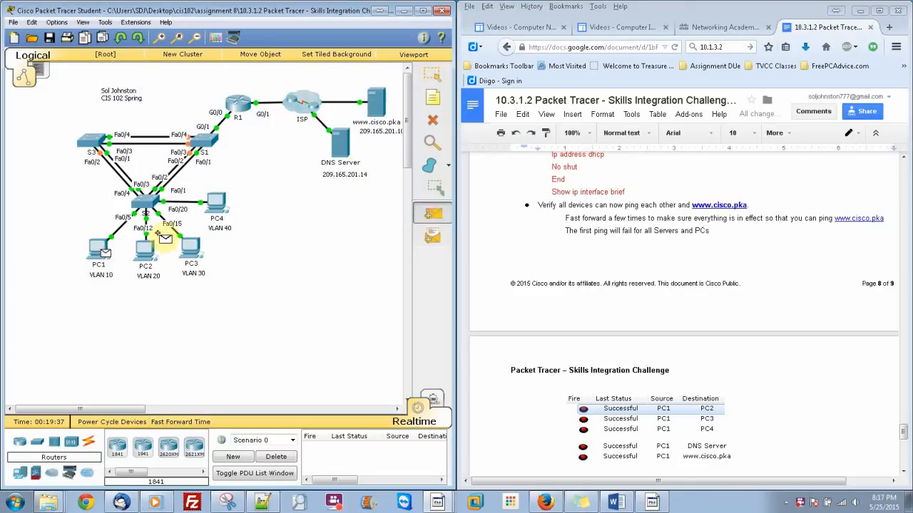
left_click(145, 252)
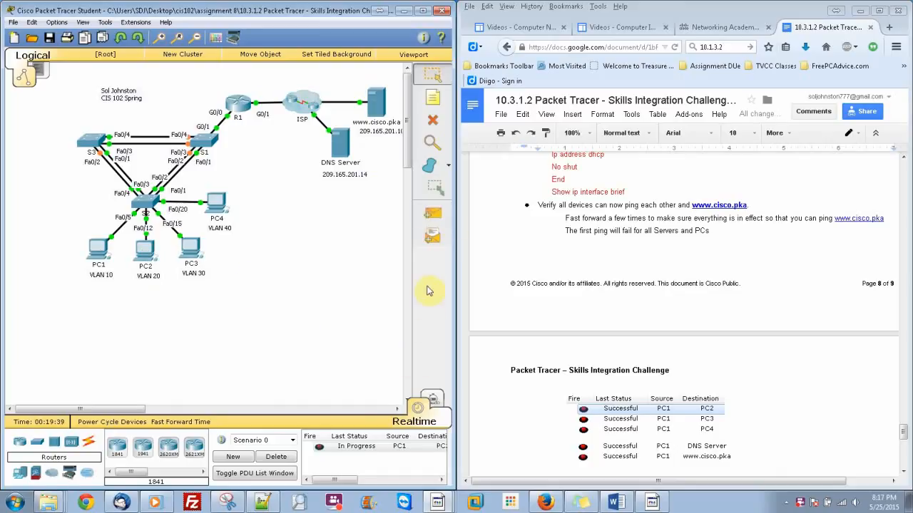
- Send two more simple PDUs from PC1 to test inter-VLAN connectivity, finishing with PC3 as the destination
left_click(432, 213)
left_click(98, 249)
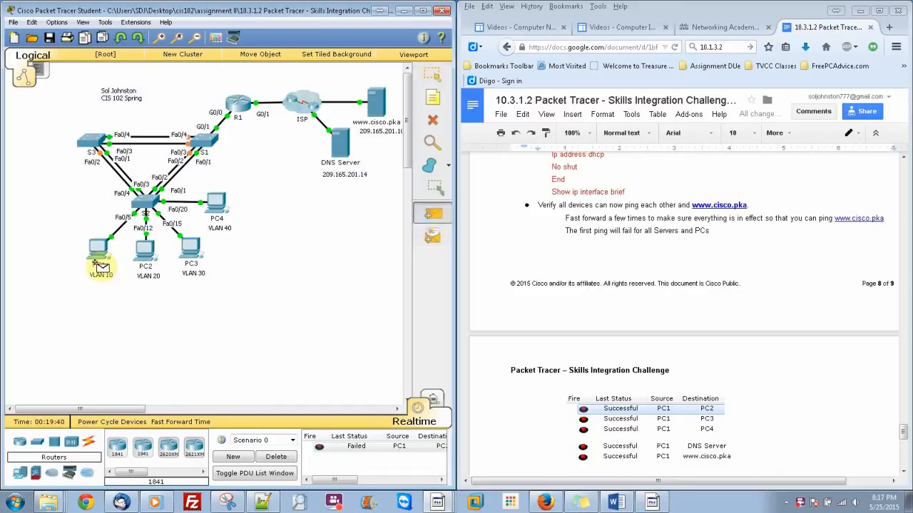
left_click(187, 250)
left_click(432, 213)
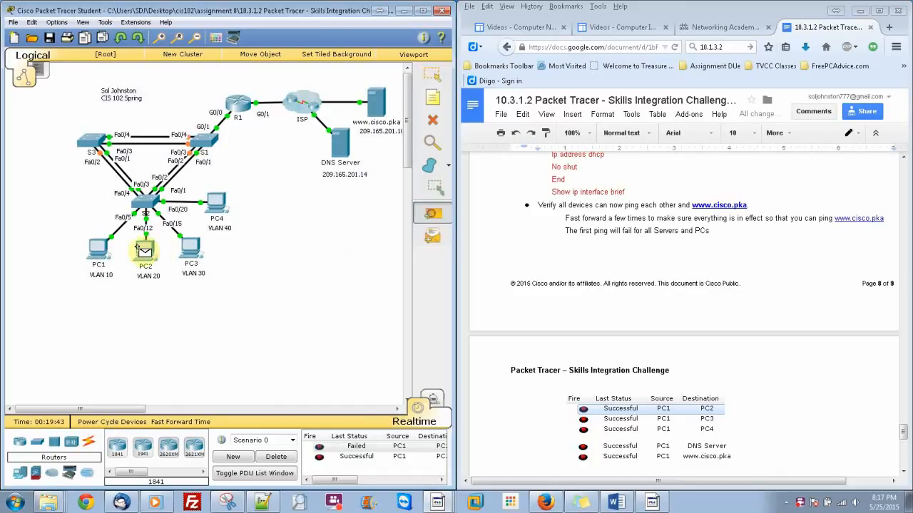
left_click(95, 251)
left_click(193, 256)
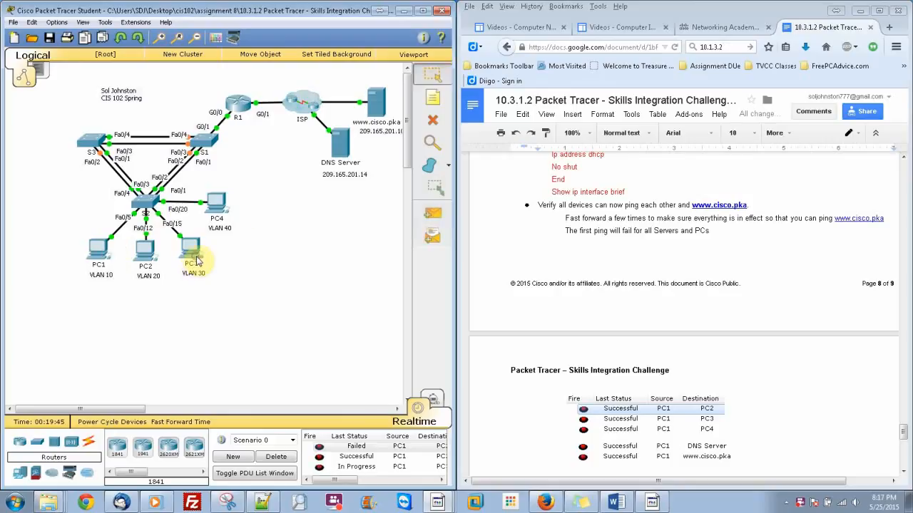